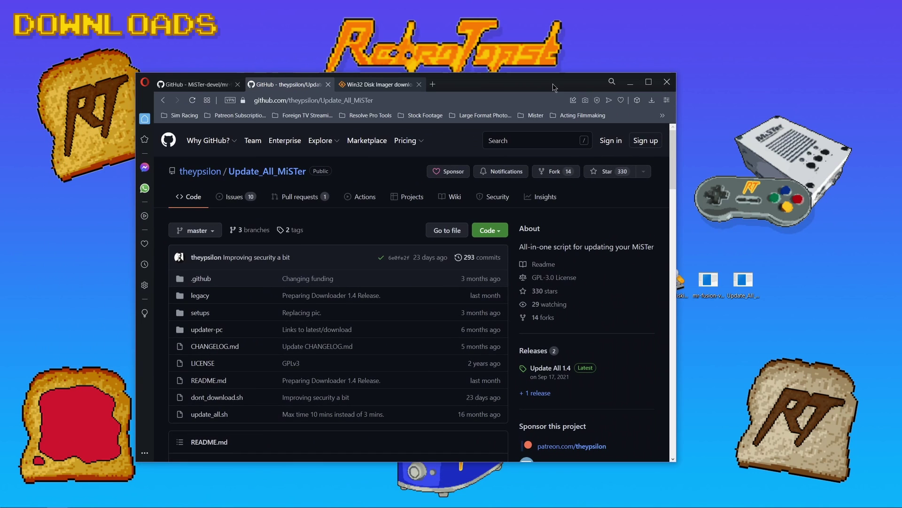
- Read through the MiSTer-devel/mr-fusion README and download the repository as a ZIP archive
{"action": "left_click", "coordinate": [191, 87]}
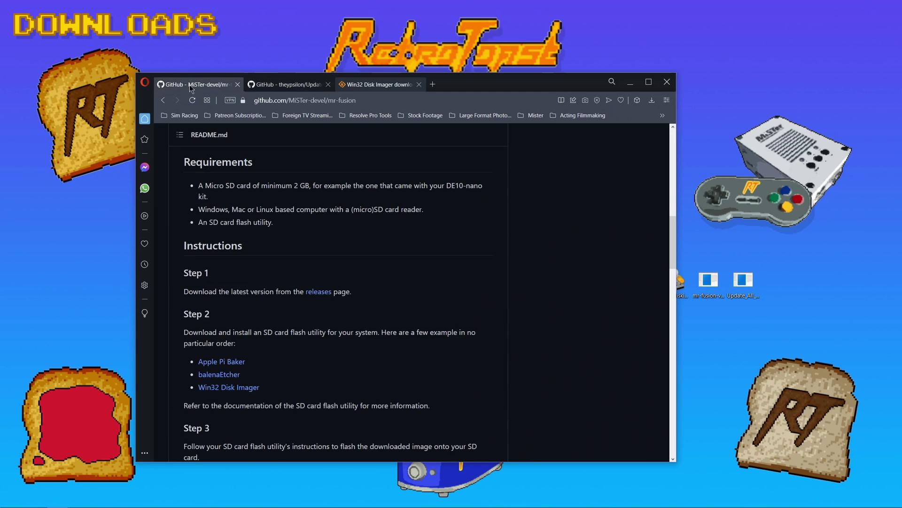
{"action": "scroll", "coordinate": [455, 328], "scroll_direction": "up", "scroll_amount": 15}
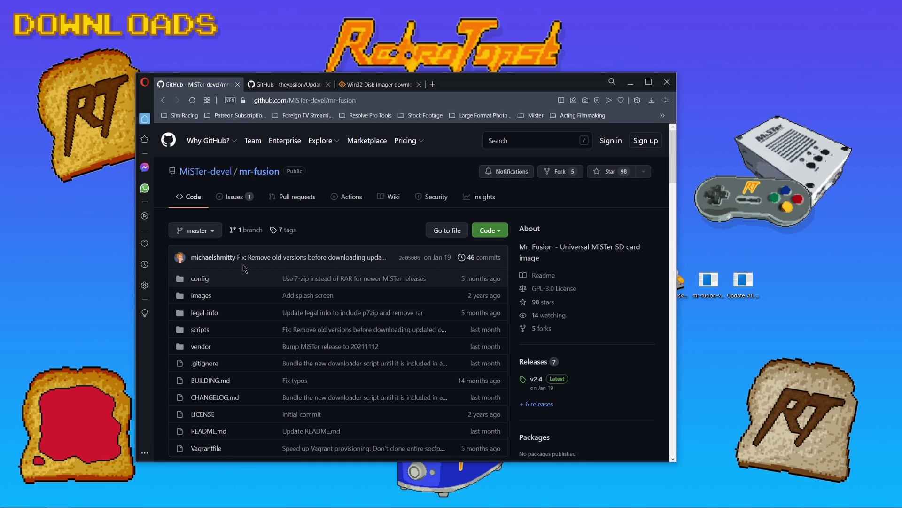
{"action": "scroll", "coordinate": [244, 264], "scroll_direction": "down", "scroll_amount": 6}
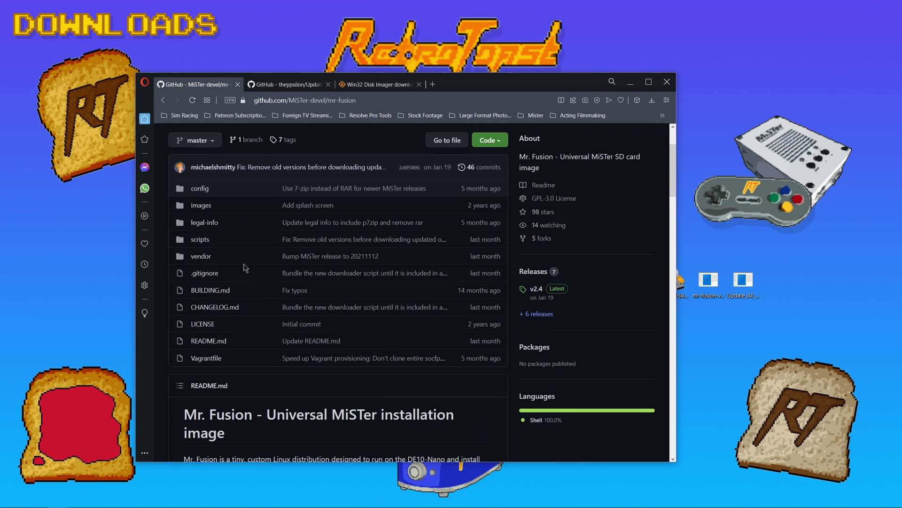
{"action": "scroll", "coordinate": [245, 267], "scroll_direction": "down", "scroll_amount": 1}
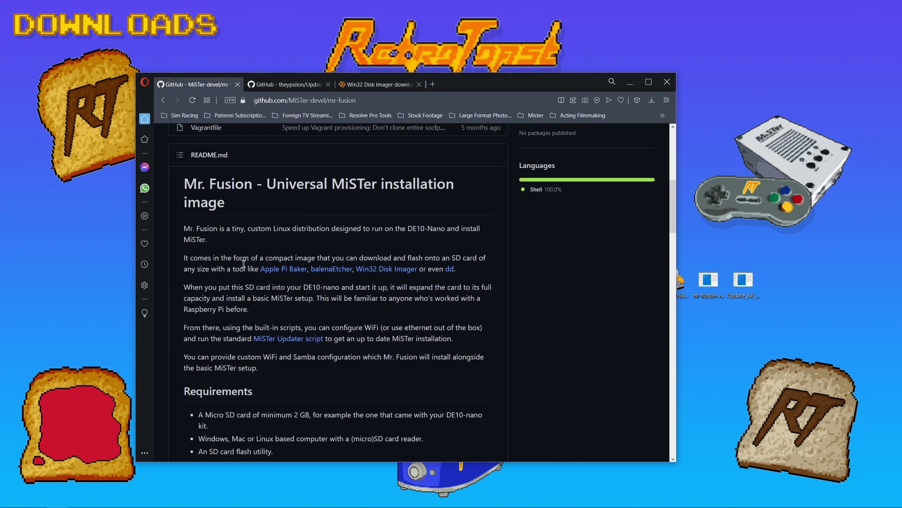
{"action": "scroll", "coordinate": [368, 275], "scroll_direction": "down", "scroll_amount": 6}
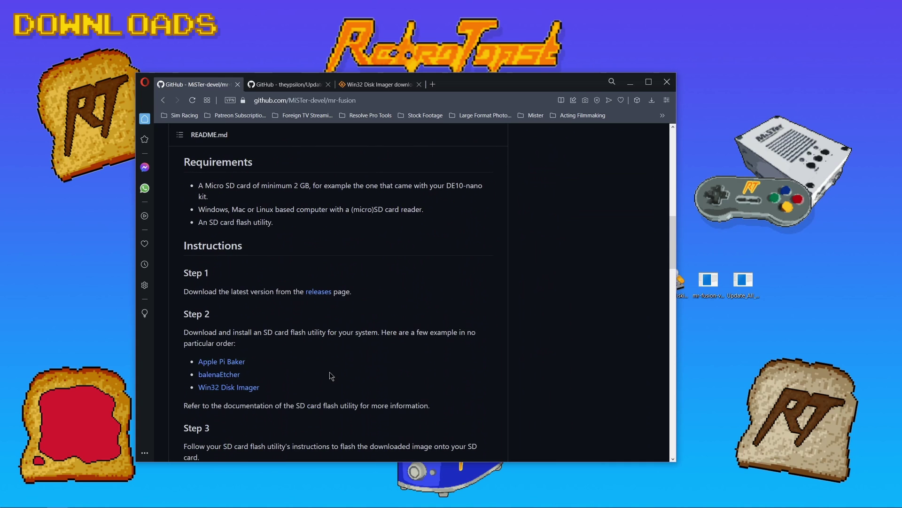
{"action": "scroll", "coordinate": [236, 352], "scroll_direction": "down", "scroll_amount": 3}
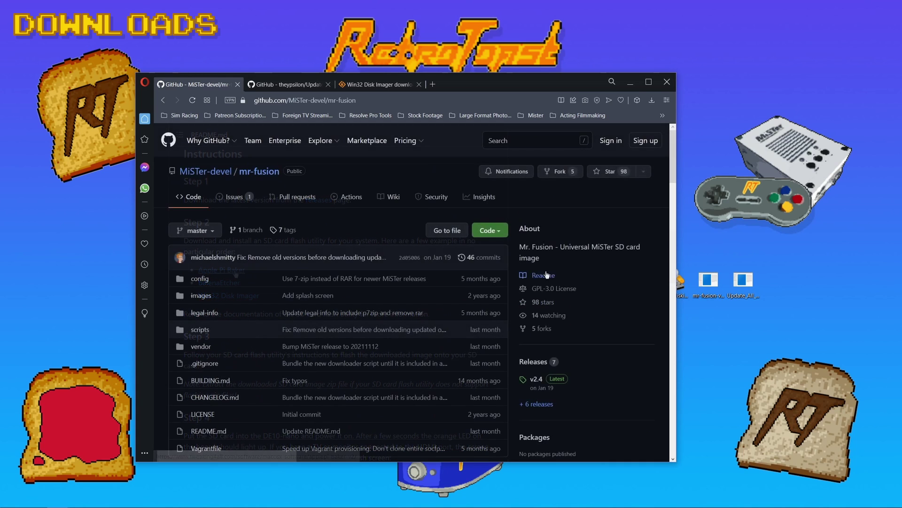
{"action": "left_click", "coordinate": [499, 233]}
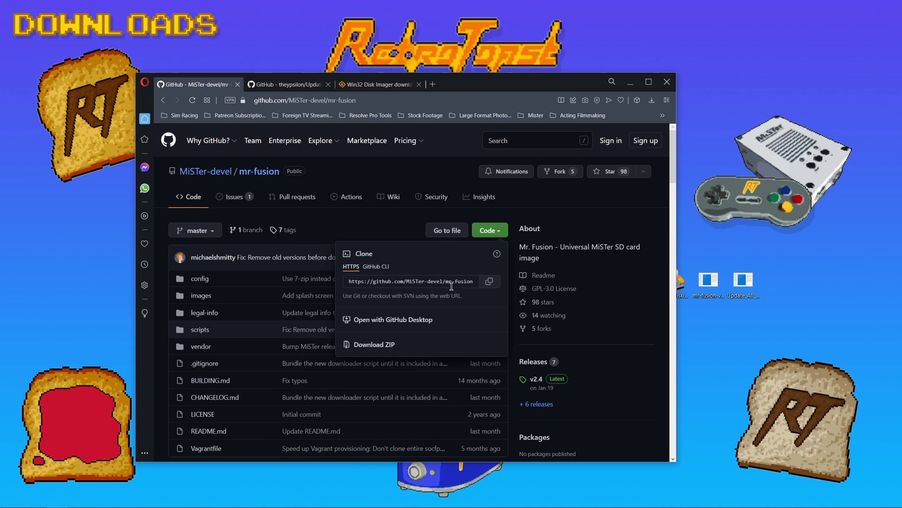
{"action": "left_click", "coordinate": [389, 345]}
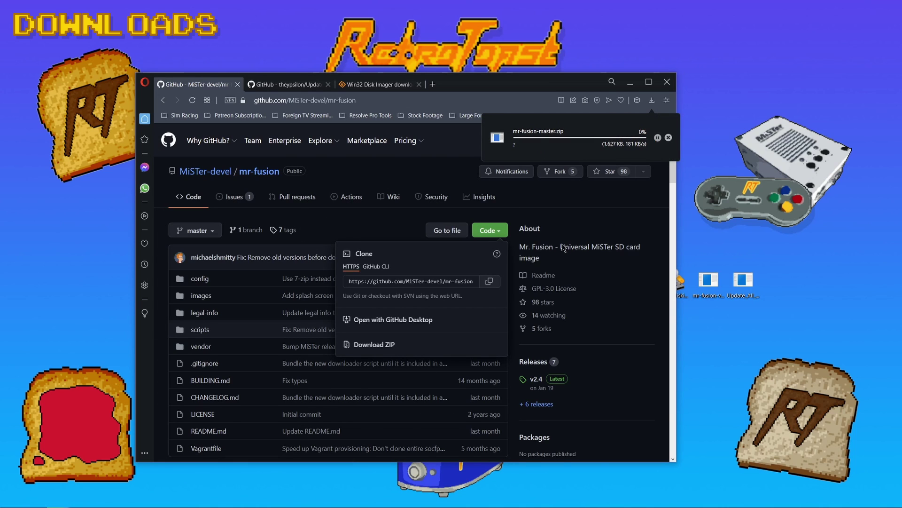
- Download the theypsilon/Update_All_MiSTer repository as Update_All_MiSTer-master.zip into the Downloads folder
{"action": "left_click", "coordinate": [286, 87]}
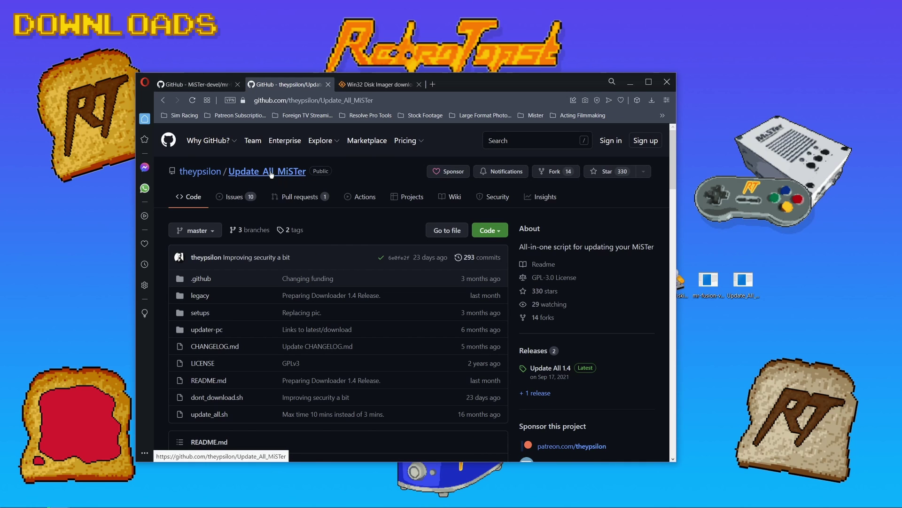
{"action": "left_click", "coordinate": [496, 231]}
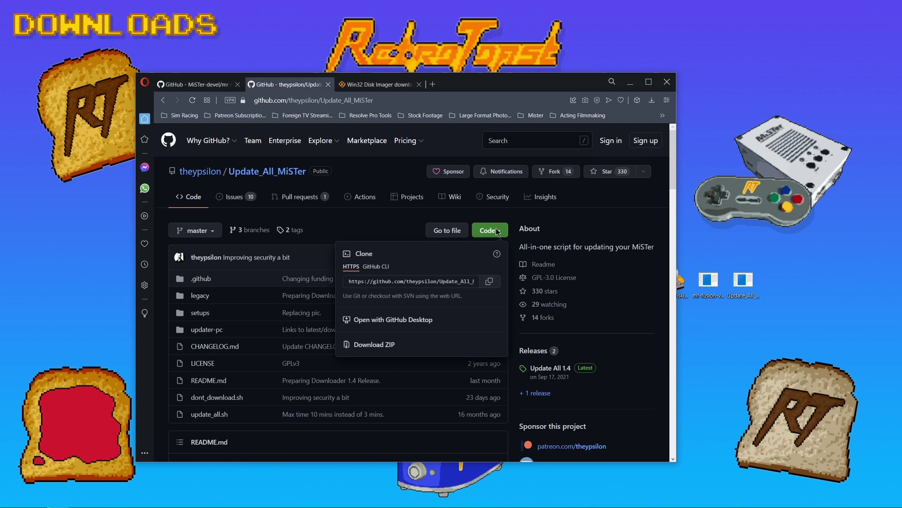
{"action": "left_click", "coordinate": [372, 344]}
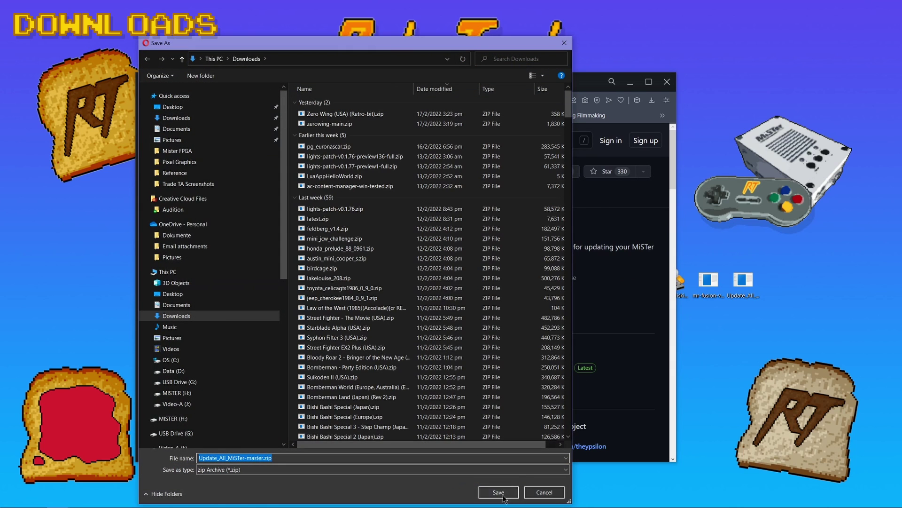
{"action": "left_click", "coordinate": [501, 493]}
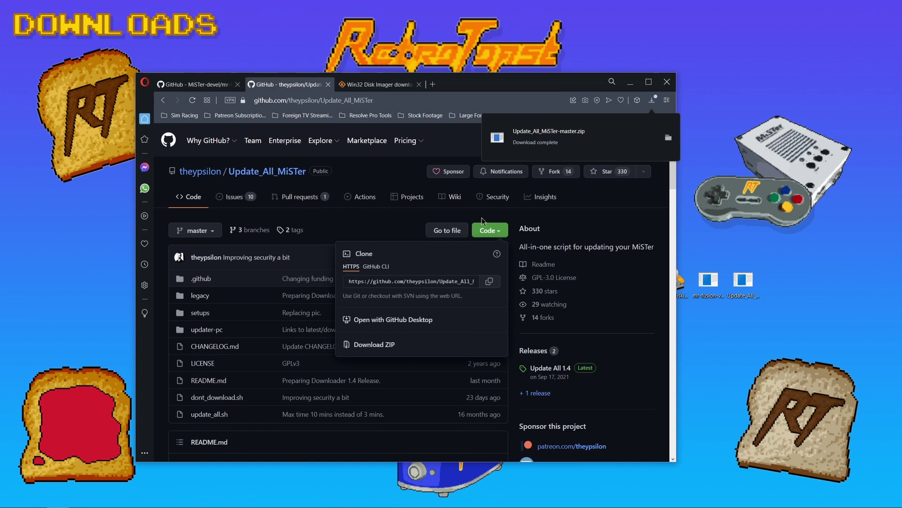
{"action": "left_click", "coordinate": [400, 230]}
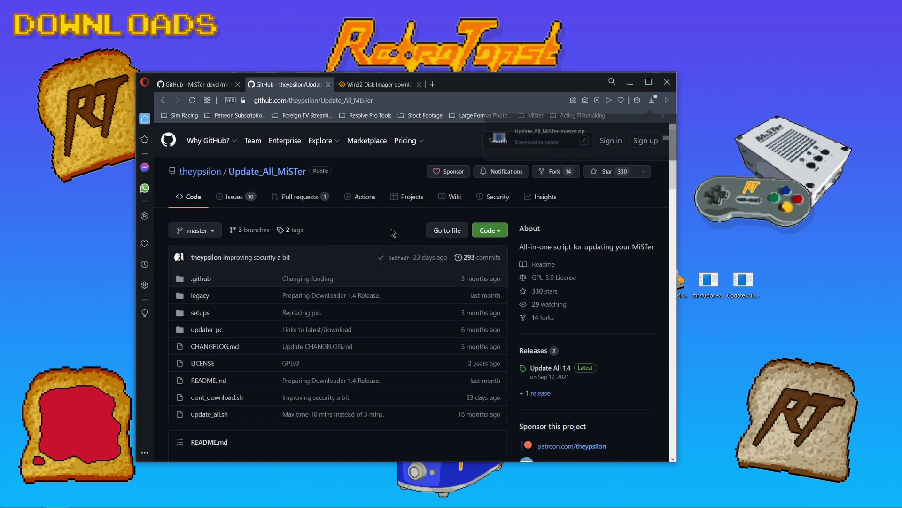
- Try to download the Win32 Disk Imager installer from its SourceForge project page
{"action": "left_click", "coordinate": [373, 85]}
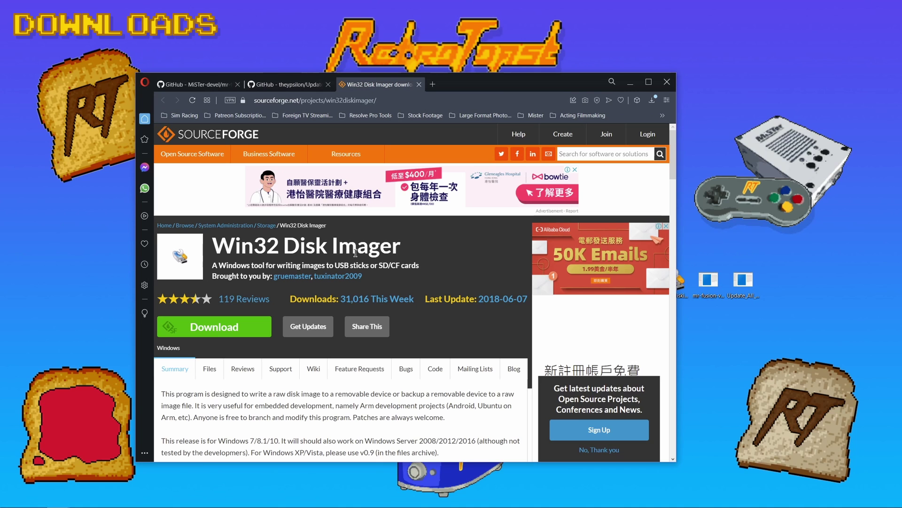
{"action": "scroll", "coordinate": [356, 253], "scroll_direction": "down", "scroll_amount": 2}
{"action": "scroll", "coordinate": [357, 257], "scroll_direction": "up", "scroll_amount": 2}
{"action": "scroll", "coordinate": [263, 411], "scroll_direction": "down", "scroll_amount": 2}
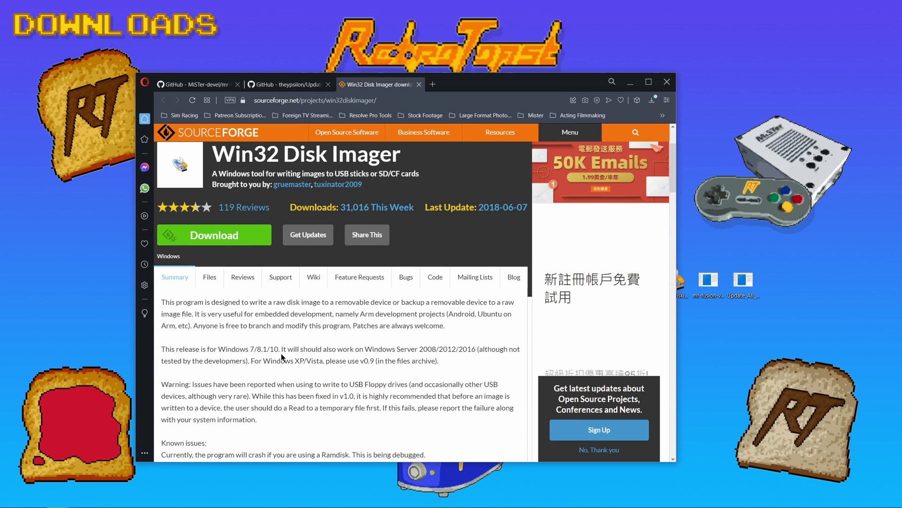
{"action": "scroll", "coordinate": [286, 354], "scroll_direction": "up", "scroll_amount": 2}
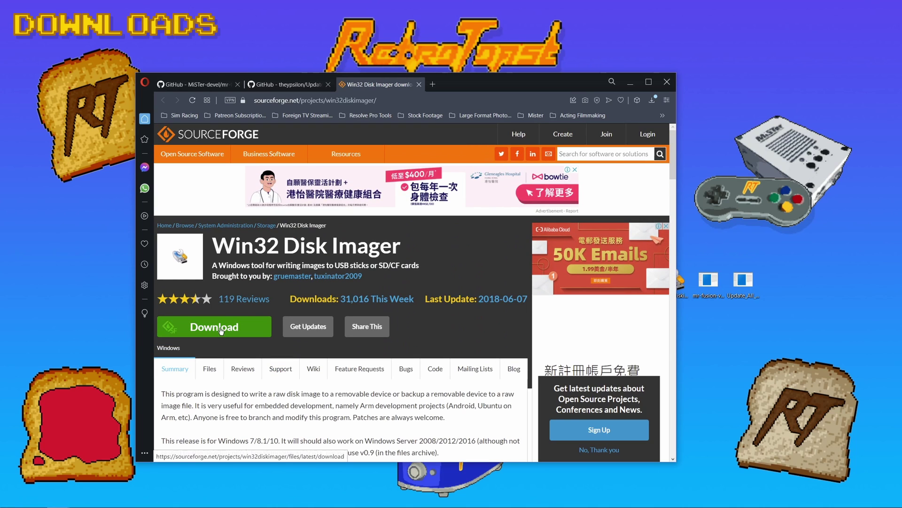
{"action": "left_click", "coordinate": [219, 329]}
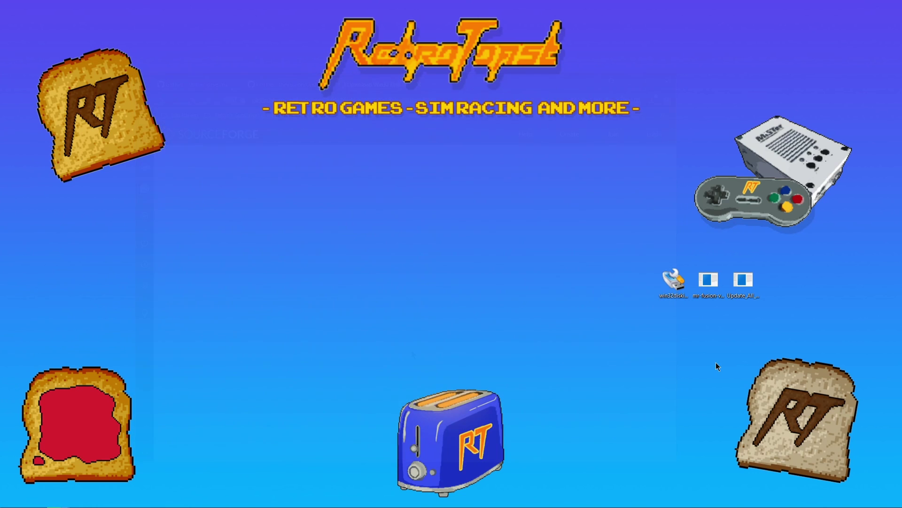
{"action": "left_click", "coordinate": [674, 280]}
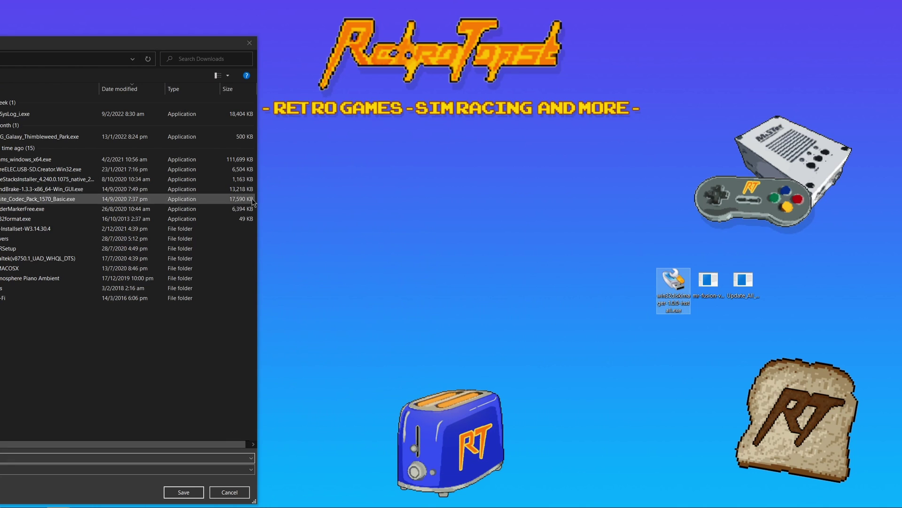
{"action": "left_click", "coordinate": [221, 488]}
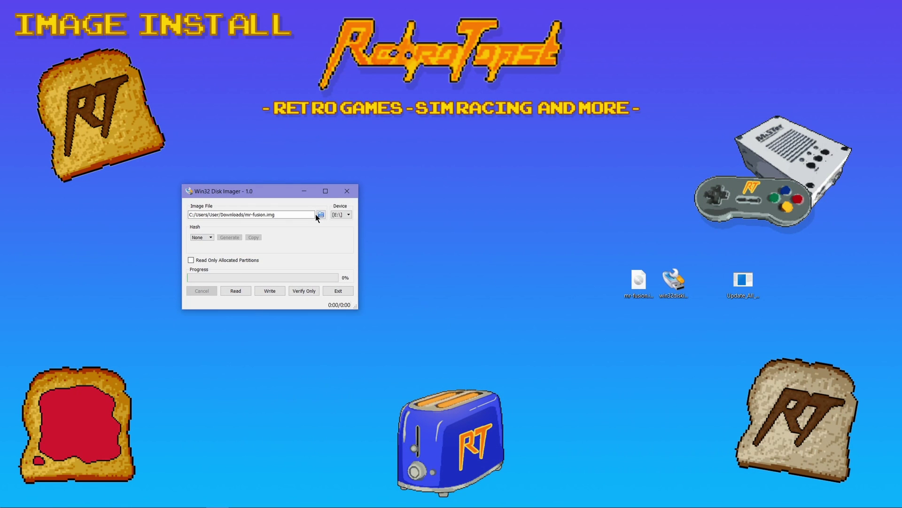
- Load mr-fusion.img from the Downloads folder as the image file in Win32 Disk Imager, with E:\ as the target device
{"action": "left_click", "coordinate": [317, 214]}
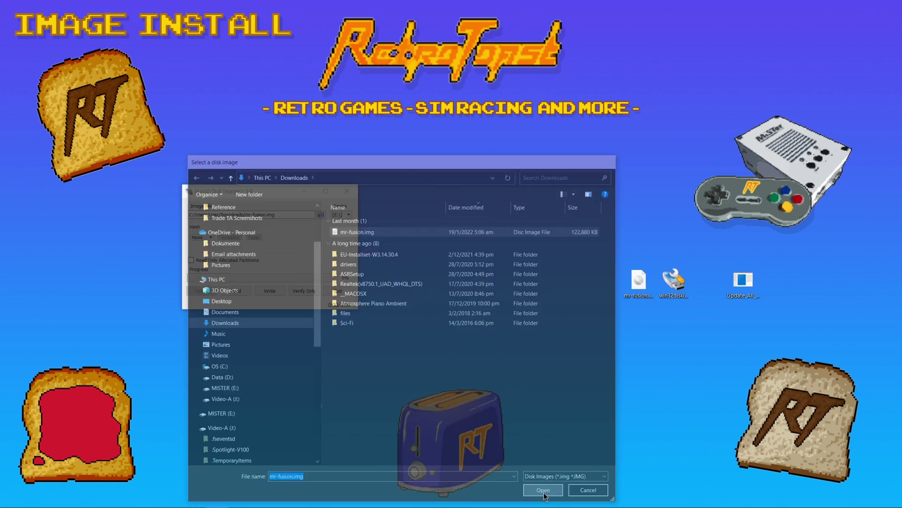
{"action": "left_click", "coordinate": [545, 492]}
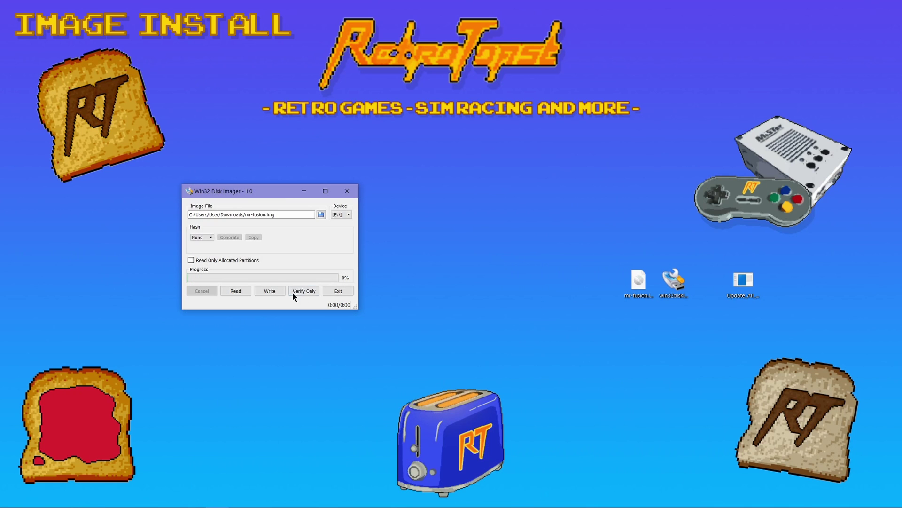
{"action": "left_click", "coordinate": [344, 215]}
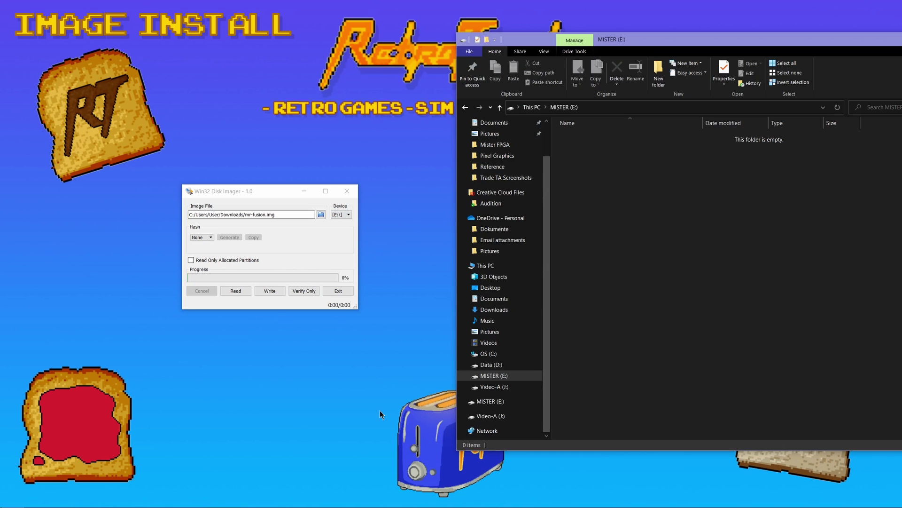
- Compare the Video-A (J:) and MISTER (E:) drives in File Explorer to verify the target drive, and close the window
{"action": "left_click", "coordinate": [508, 386]}
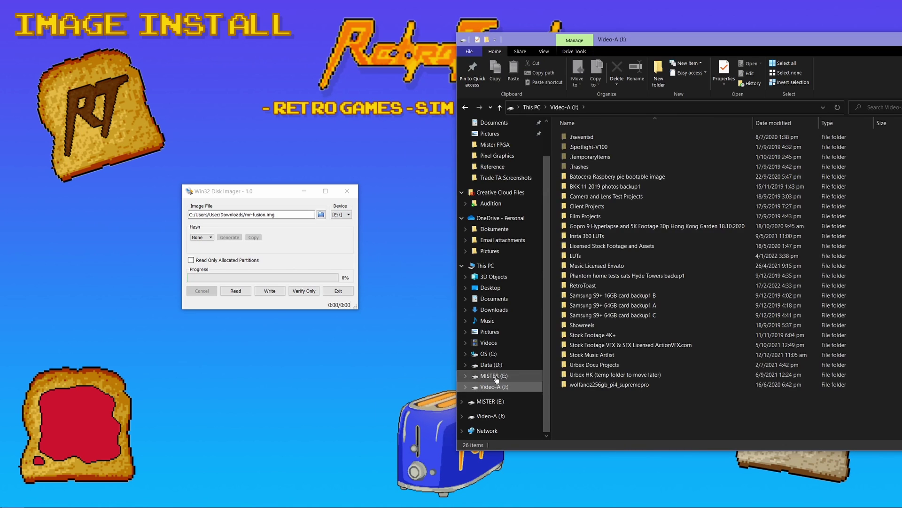
{"action": "left_click", "coordinate": [499, 376]}
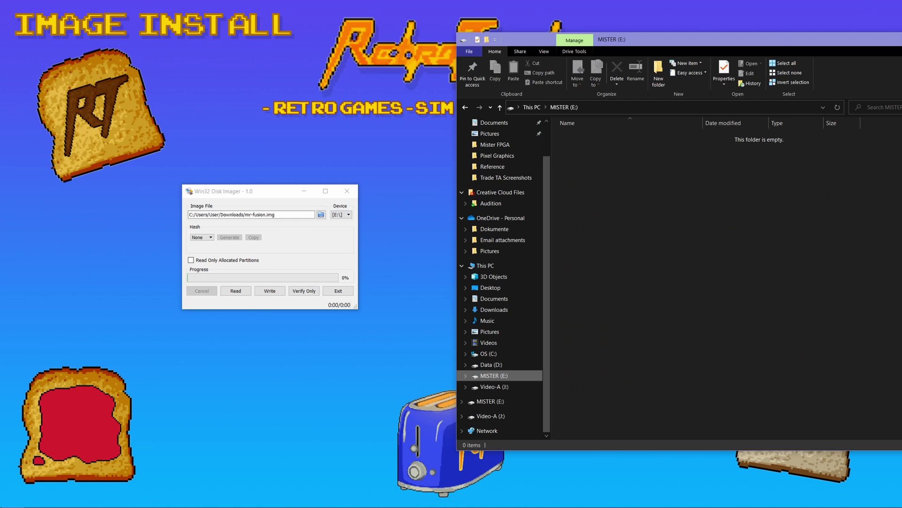
{"action": "key", "text": "alt+F4"}
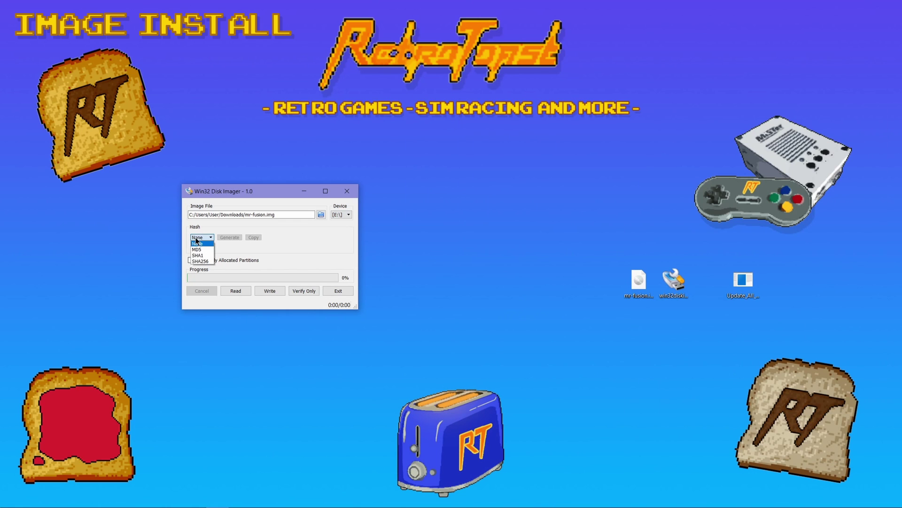
- Write the mr-fusion image to the MISTER card on E:, accepting the overwrite and declining to format the disk
{"action": "left_click", "coordinate": [273, 291]}
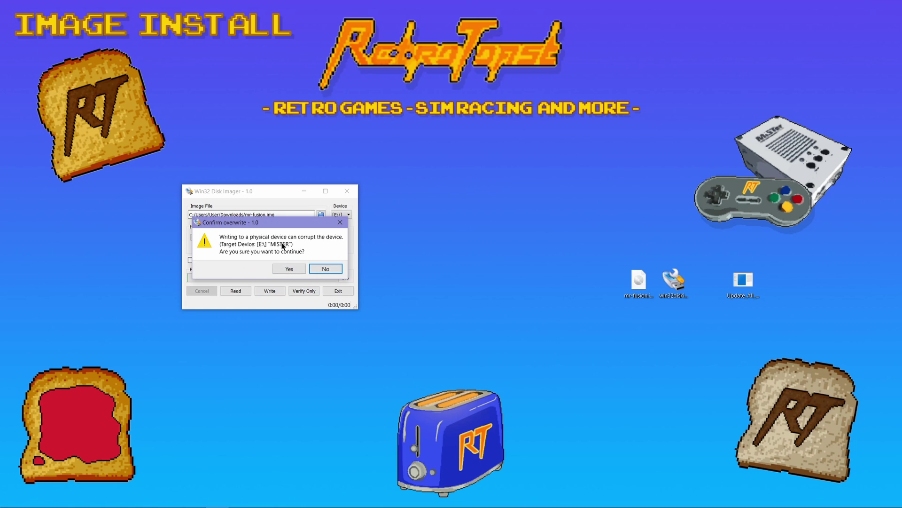
{"action": "left_click", "coordinate": [289, 268]}
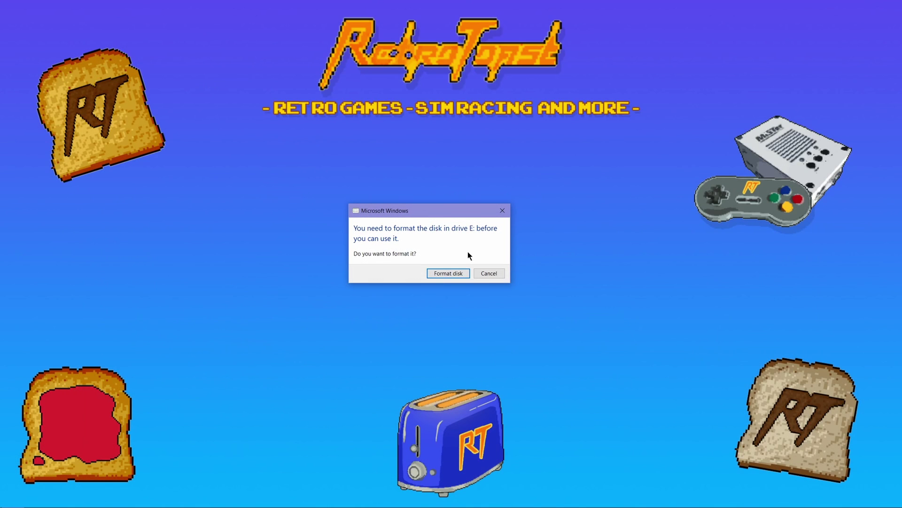
{"action": "left_click", "coordinate": [492, 274]}
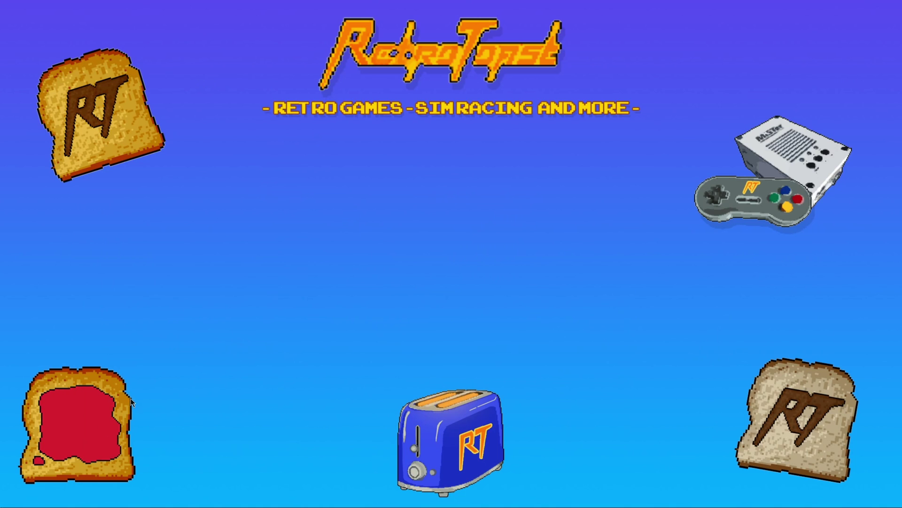
- Open File Explorer and browse to the MiSTer_Data (H:) drive
{"action": "key", "text": "super+e"}
{"action": "left_click_drag", "start_coordinate": [197, 65], "coordinate": [354, 67]}
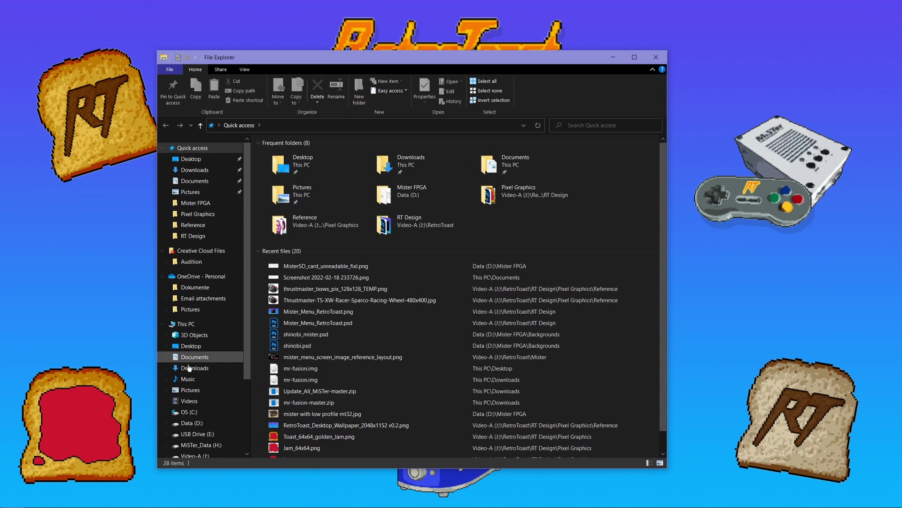
{"action": "scroll", "coordinate": [189, 368], "scroll_direction": "down", "scroll_amount": 2}
{"action": "left_click", "coordinate": [203, 394]}
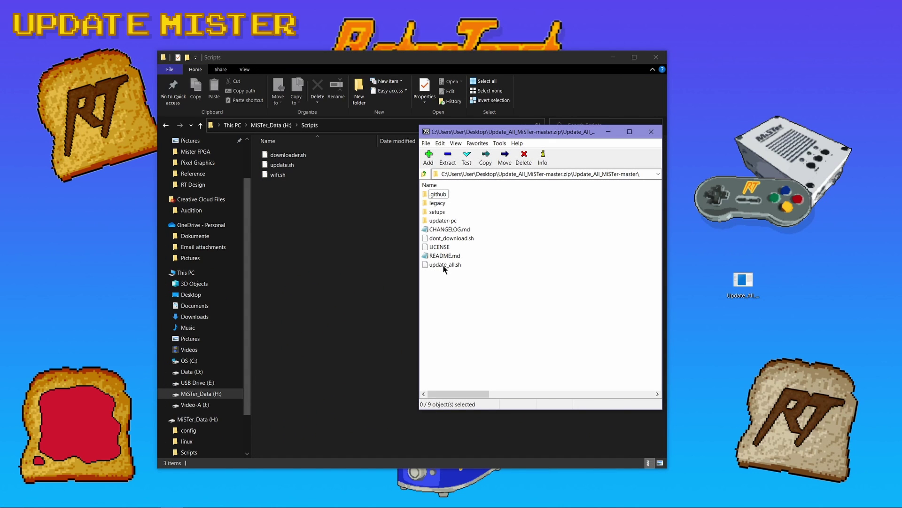
- Copy update_all.sh from the Update_All_MiSTer-master archive into the Scripts folder on MiSTer_Data (H:)
{"action": "left_click", "coordinate": [443, 266]}
{"action": "left_click_drag", "start_coordinate": [445, 266], "coordinate": [320, 257]}
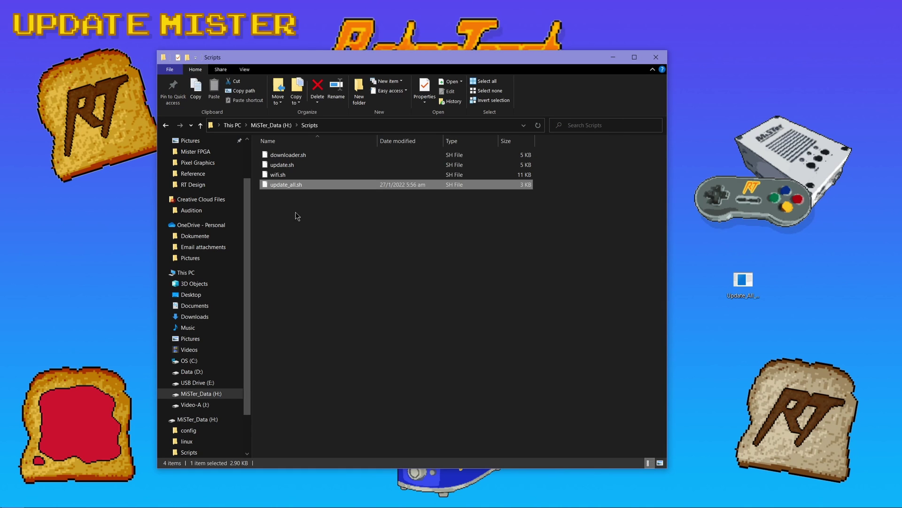
{"action": "left_click", "coordinate": [297, 216]}
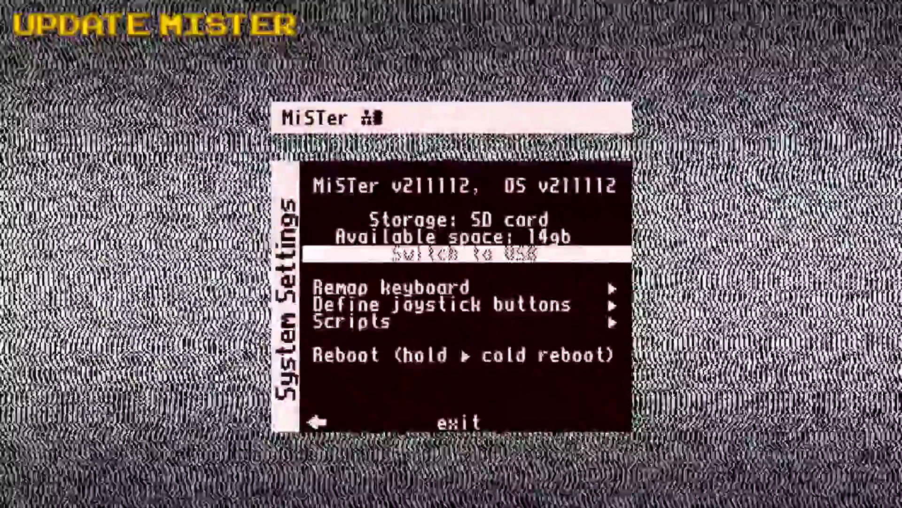
- Run the update_all script from the MiSTer's Scripts list, accepting the warning, and enter the script's settings screen before the countdown ends
{"action": "key", "text": "Down"}
{"action": "key", "text": "Down"}
{"action": "key", "text": "Down"}
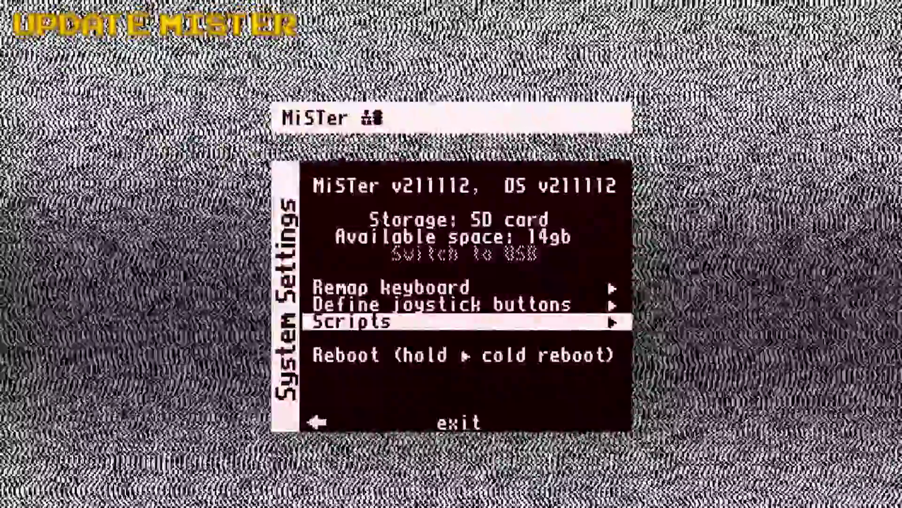
{"action": "key", "text": "Return"}
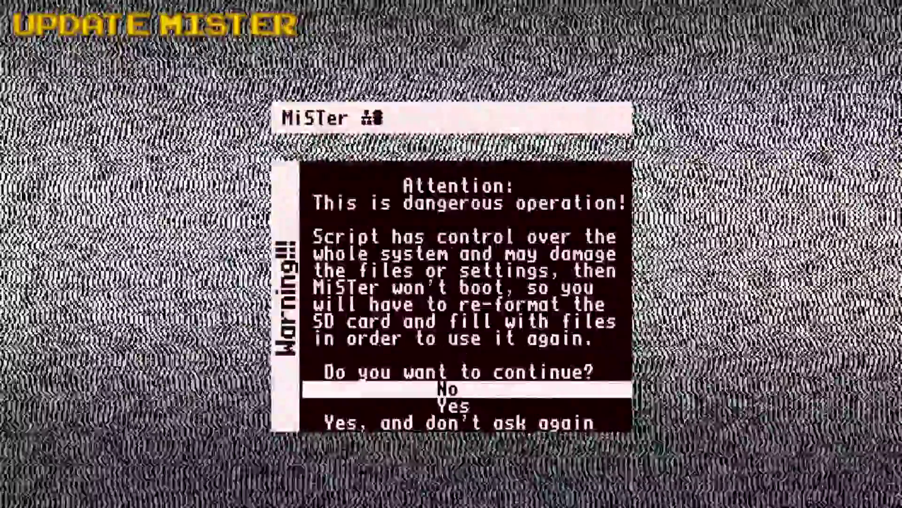
{"action": "key", "text": "Down"}
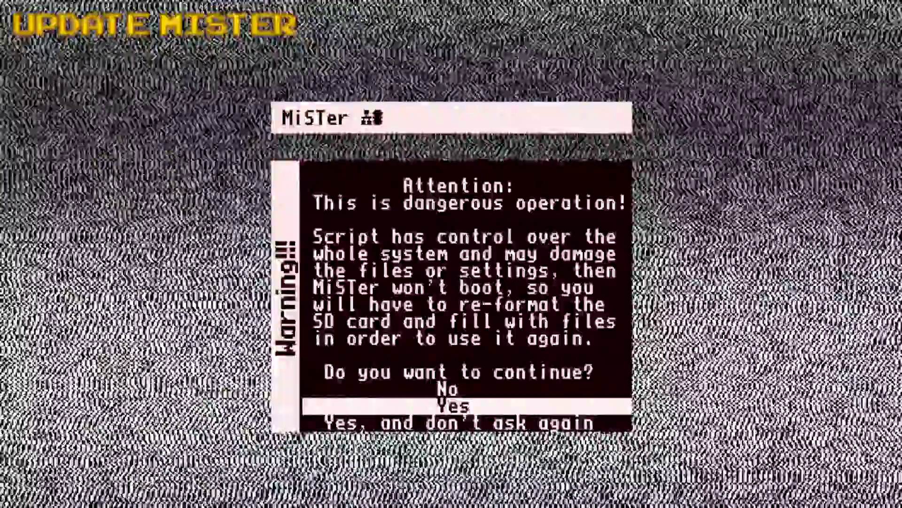
{"action": "key", "text": "Return"}
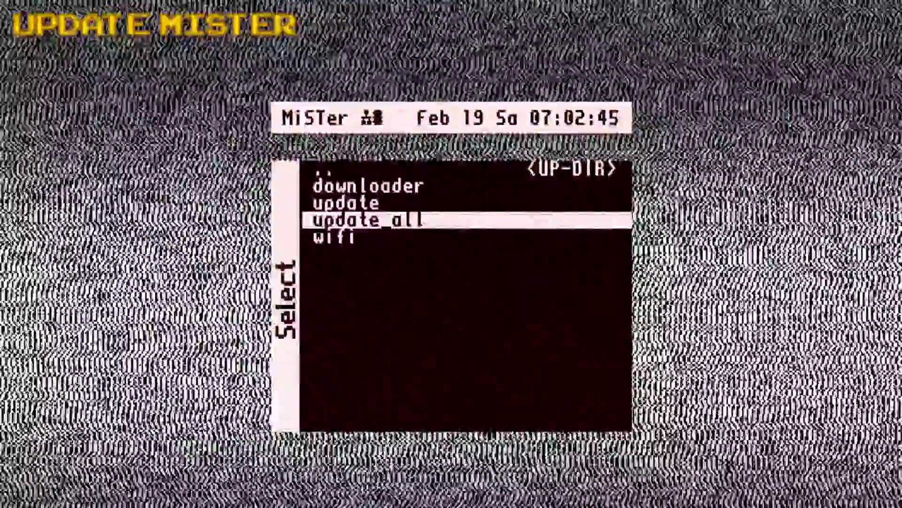
{"action": "key", "text": "Return"}
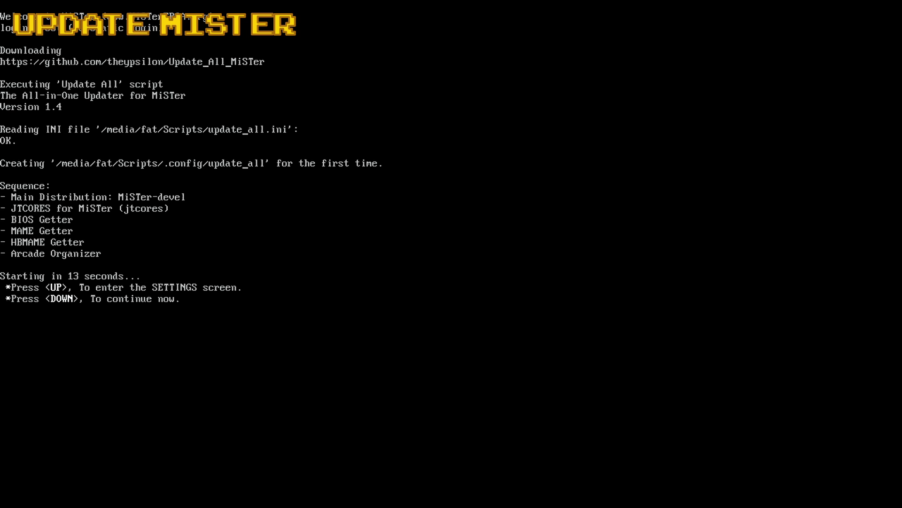
{"action": "key", "text": "Up"}
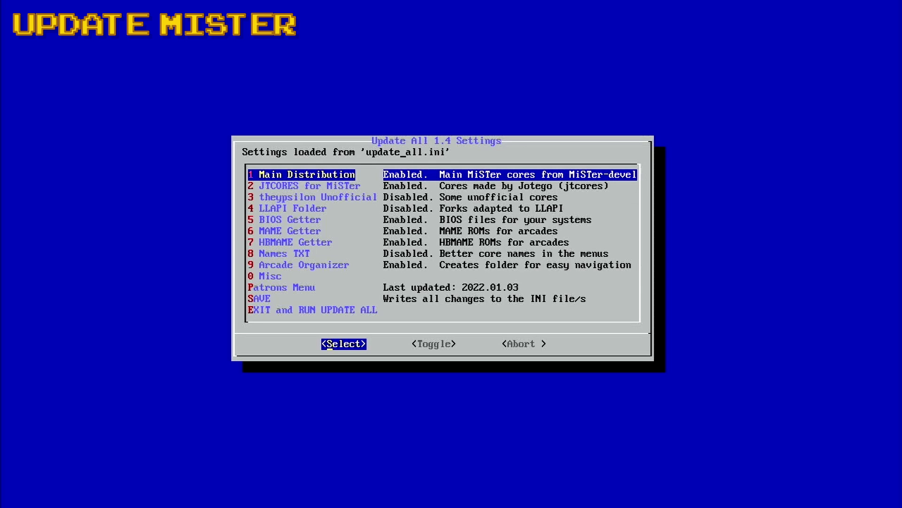
- Review the Update All settings entries from Main Distribution down to LLAPI Folder
{"action": "key", "text": "Down"}
{"action": "key", "text": "Down"}
{"action": "key", "text": "Down"}
{"action": "key", "text": "Down"}
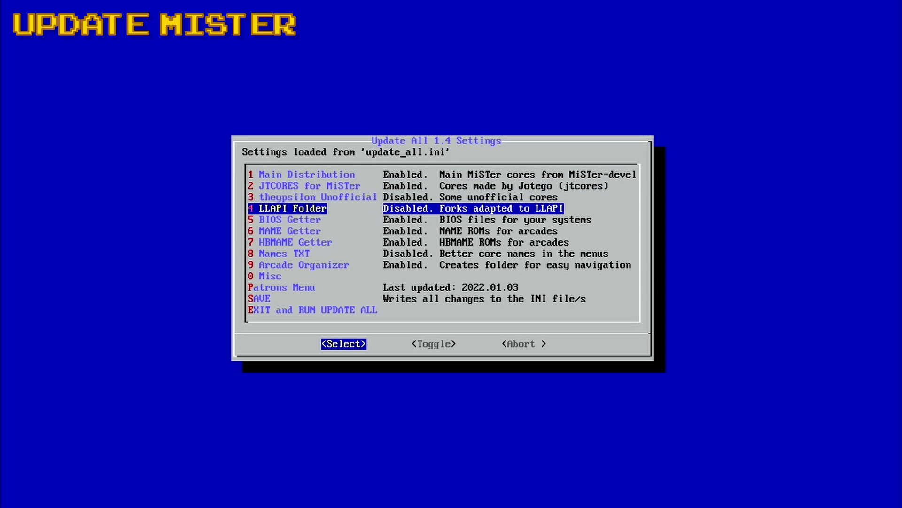
{"action": "key", "text": "Up"}
{"action": "key", "text": "Up"}
{"action": "key", "text": "Up"}
{"action": "key", "text": "Up"}
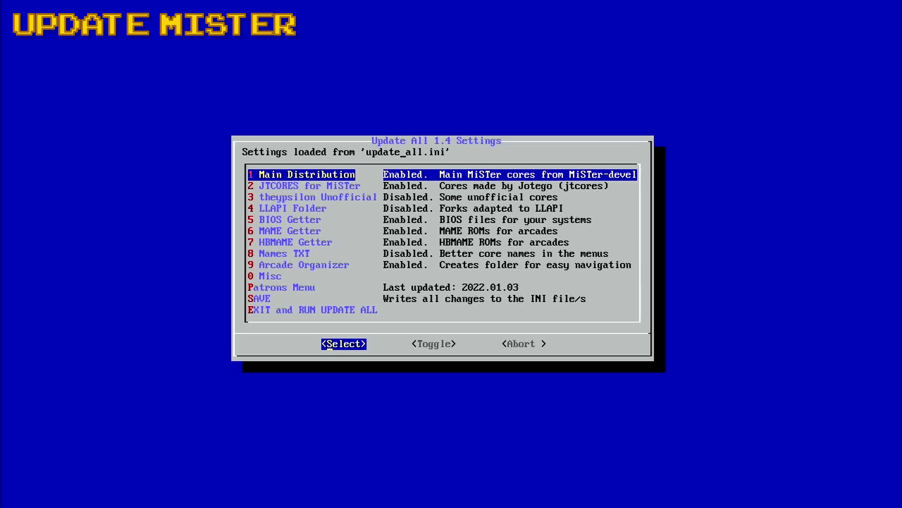
- Set Install Premium Cores to Yes in the JTCORES for MiSTer settings and return to the main settings list
{"action": "key", "text": "Down"}
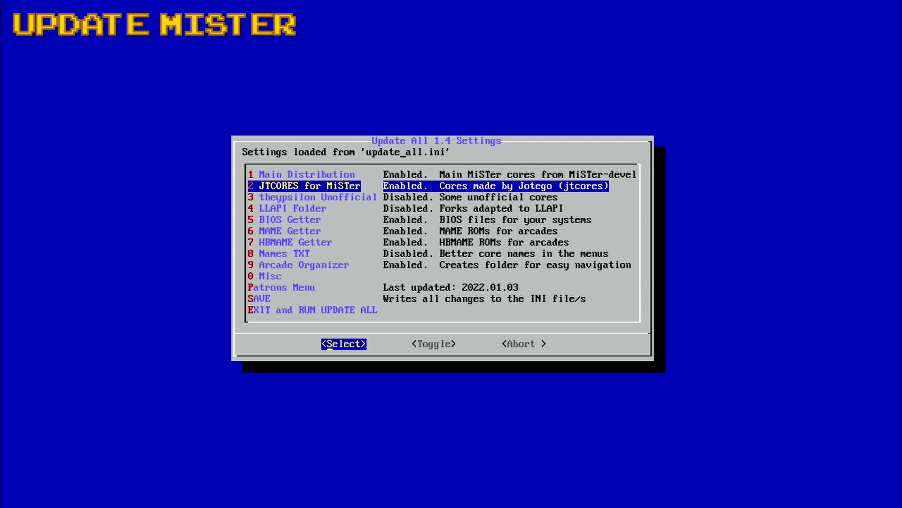
{"action": "key", "text": "Return"}
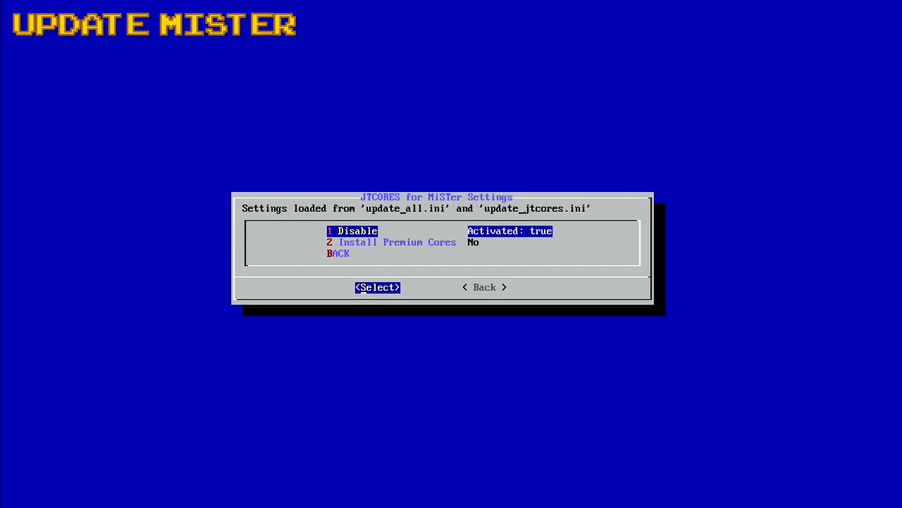
{"action": "key", "text": "Down"}
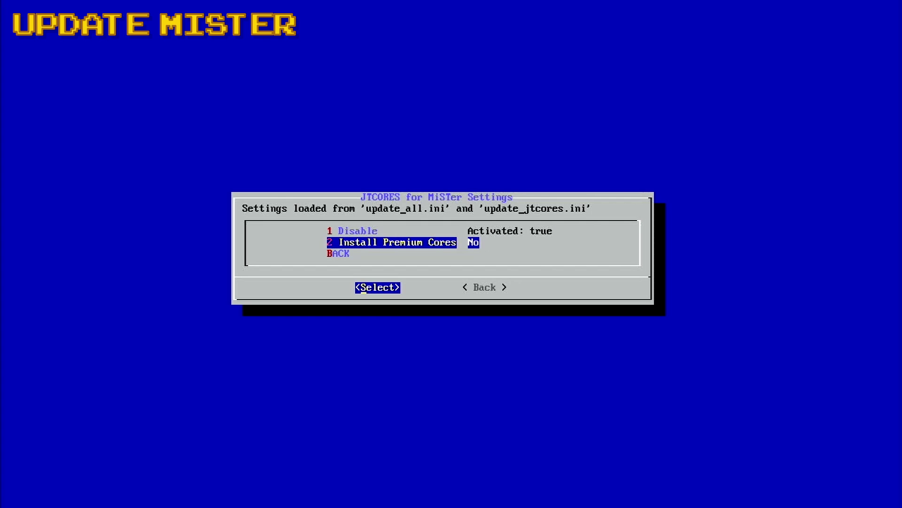
{"action": "key", "text": "Return"}
{"action": "key", "text": "Down"}
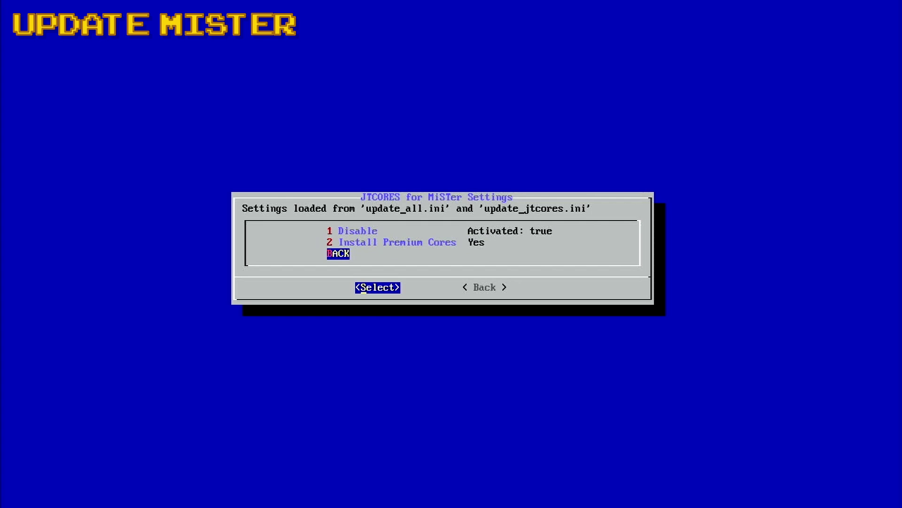
{"action": "key", "text": "Return"}
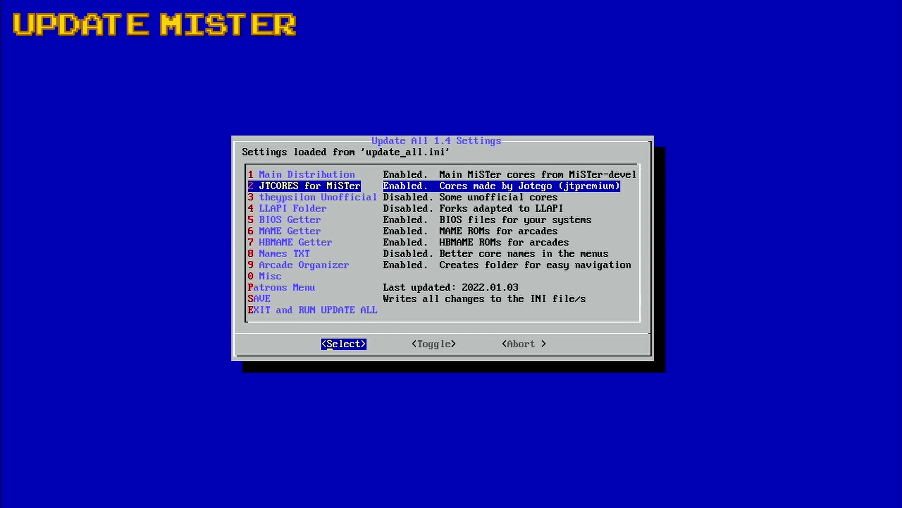
- Enable the theypsilon Unofficial distribution and return to the main settings list
{"action": "key", "text": "Down"}
{"action": "key", "text": "Return"}
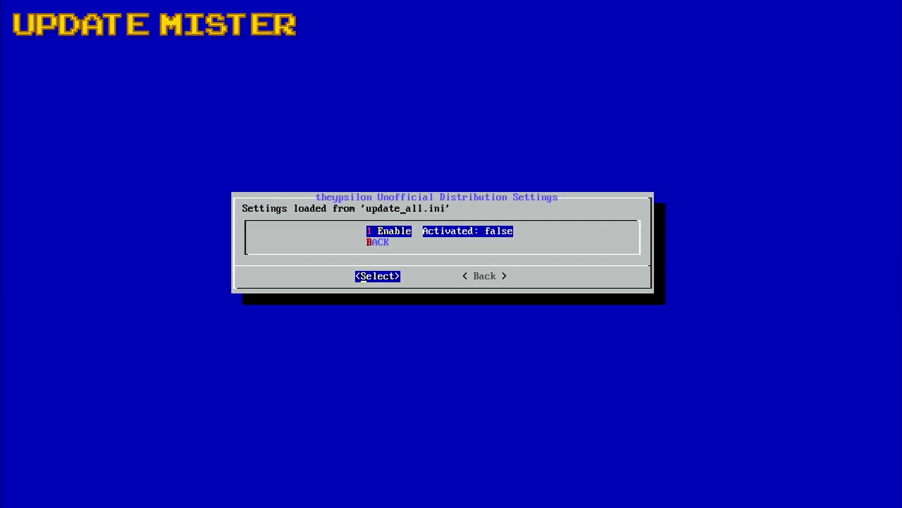
{"action": "key", "text": "Return"}
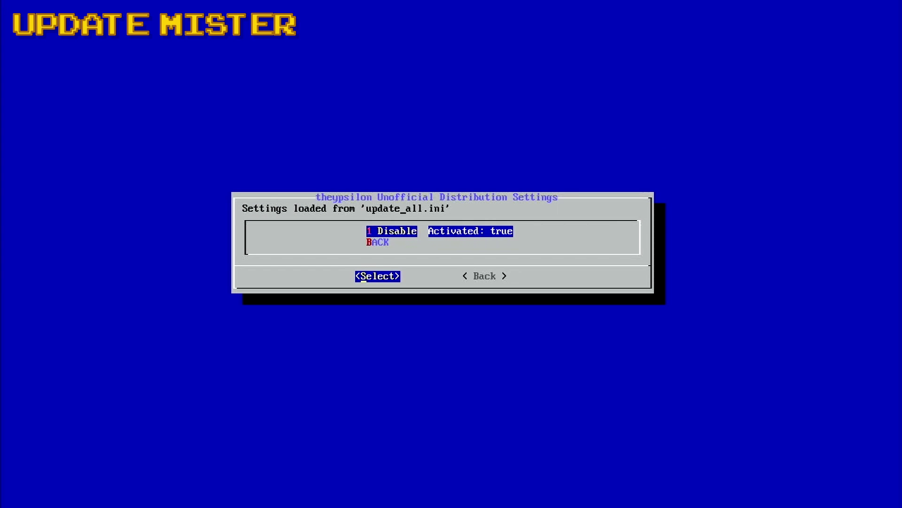
{"action": "key", "text": "Down"}
{"action": "key", "text": "Return"}
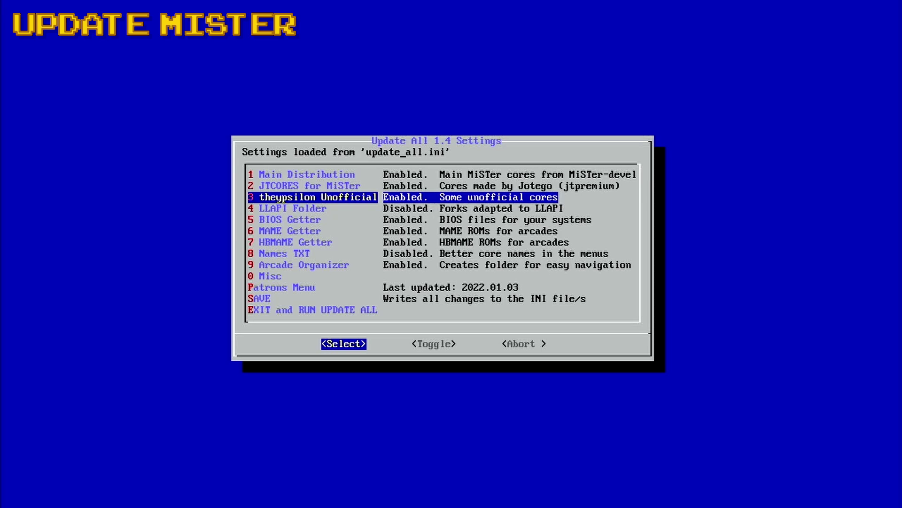
- Enable the LLAPI Folder for forks adapted to LLAPI and return to the main settings list
{"action": "key", "text": "Down"}
{"action": "key", "text": "Return"}
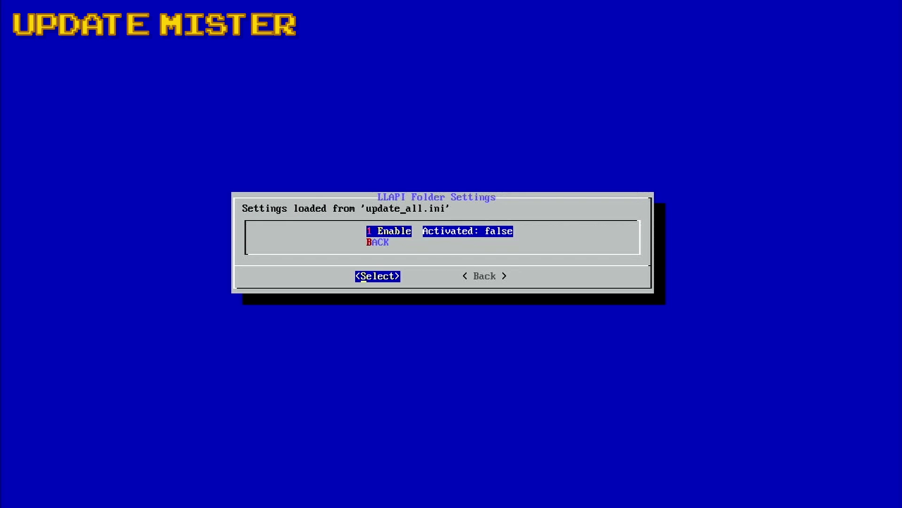
{"action": "key", "text": "Return"}
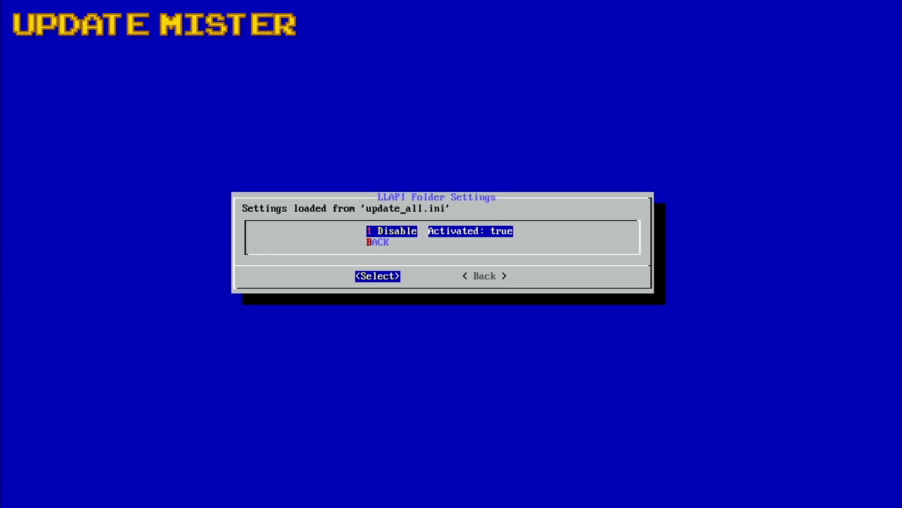
{"action": "key", "text": "Down"}
{"action": "key", "text": "Return"}
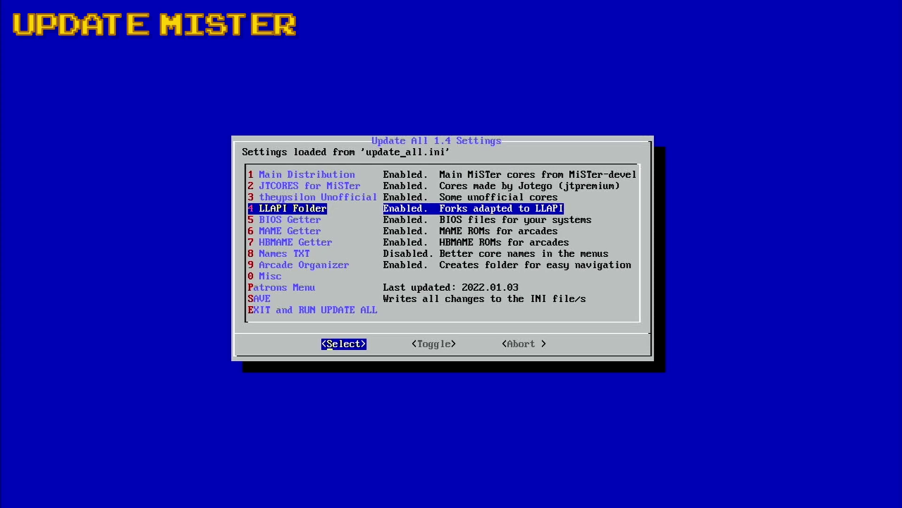
- Examine the MAME Getter options, including its INI file and ROM directory, and return to the main settings list
{"action": "key", "text": "Down"}
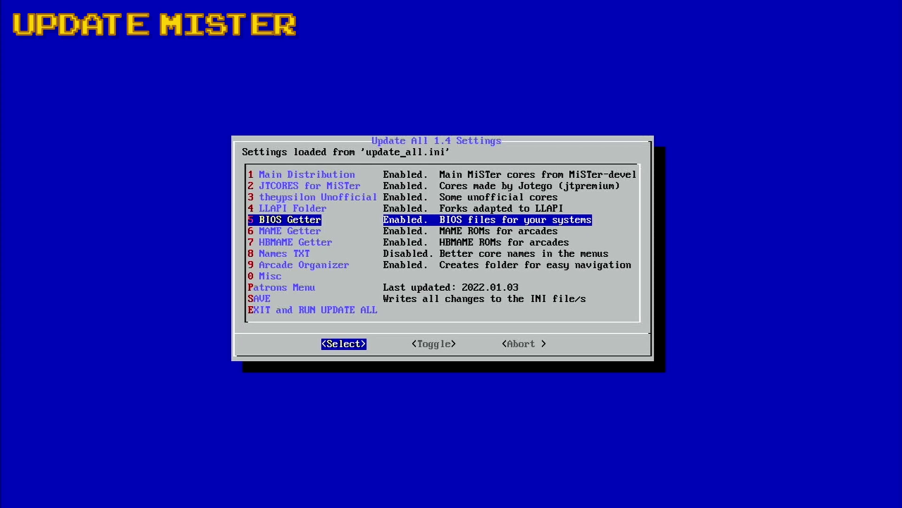
{"action": "key", "text": "Down"}
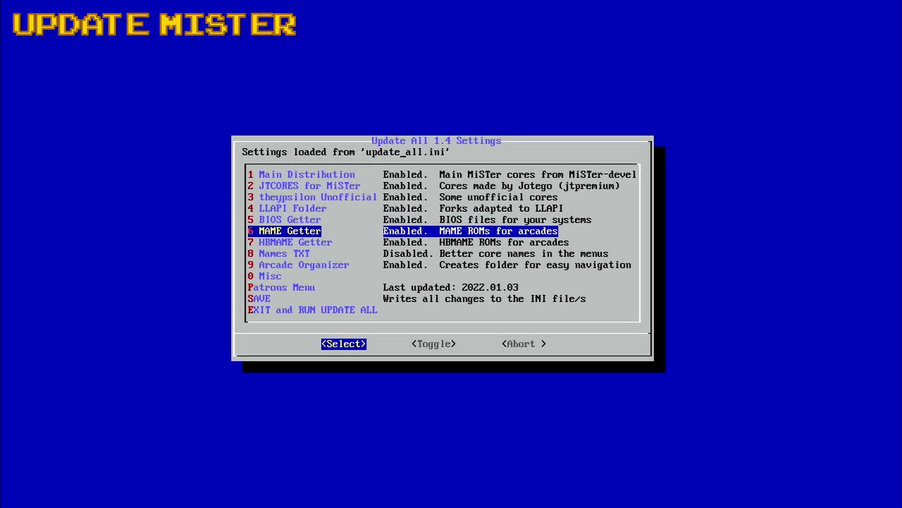
{"action": "key", "text": "Return"}
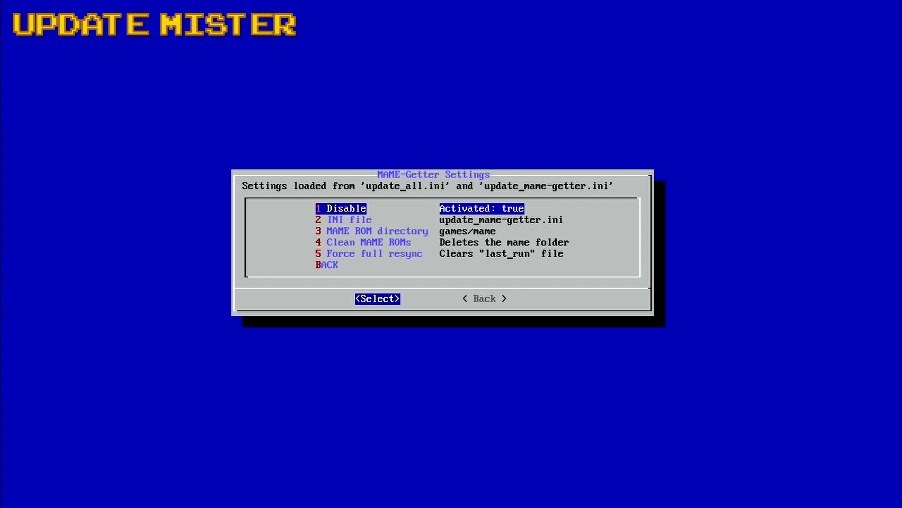
{"action": "key", "text": "Down"}
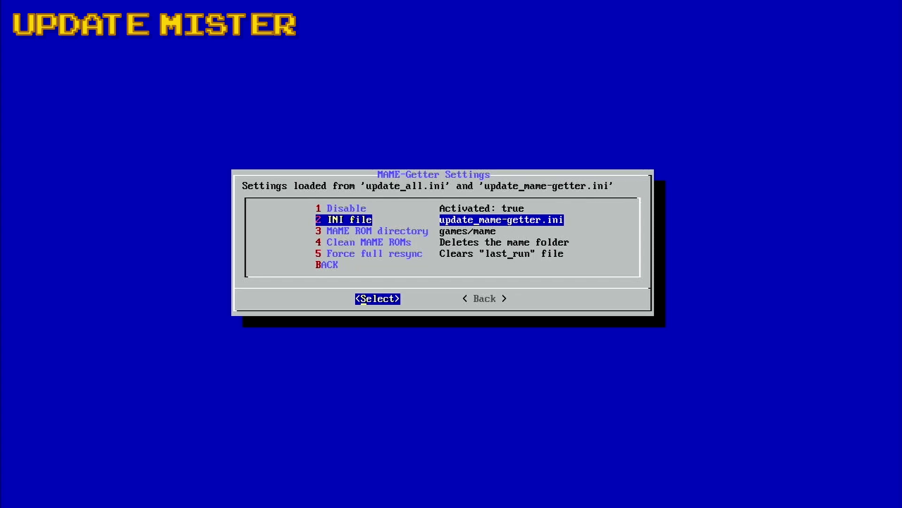
{"action": "key", "text": "Down"}
{"action": "key", "text": "Down"}
{"action": "key", "text": "Down"}
{"action": "key", "text": "Down"}
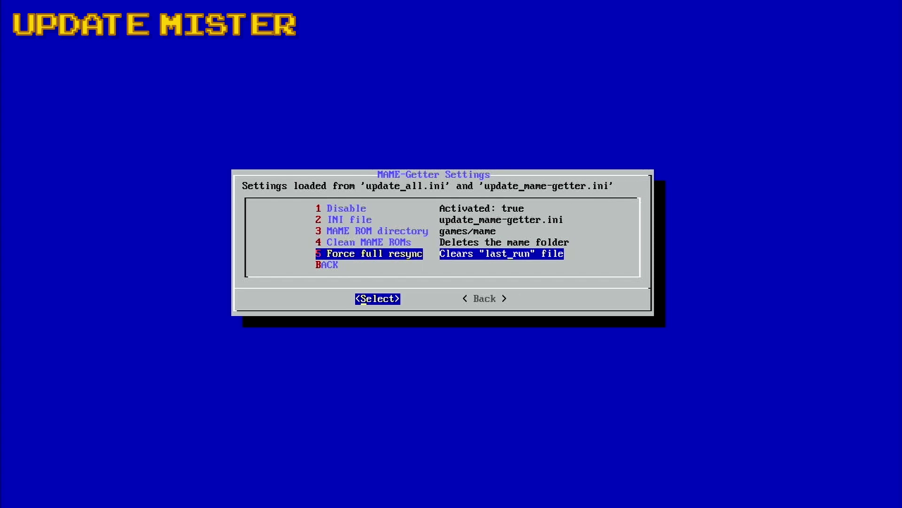
{"action": "key", "text": "Return"}
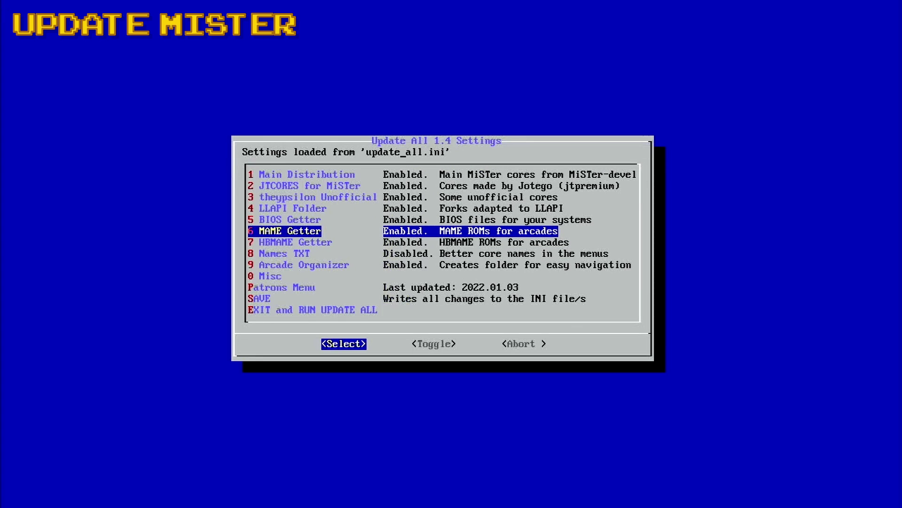
- Disable the HBMAME Getter and return to the main settings list
{"action": "key", "text": "Down"}
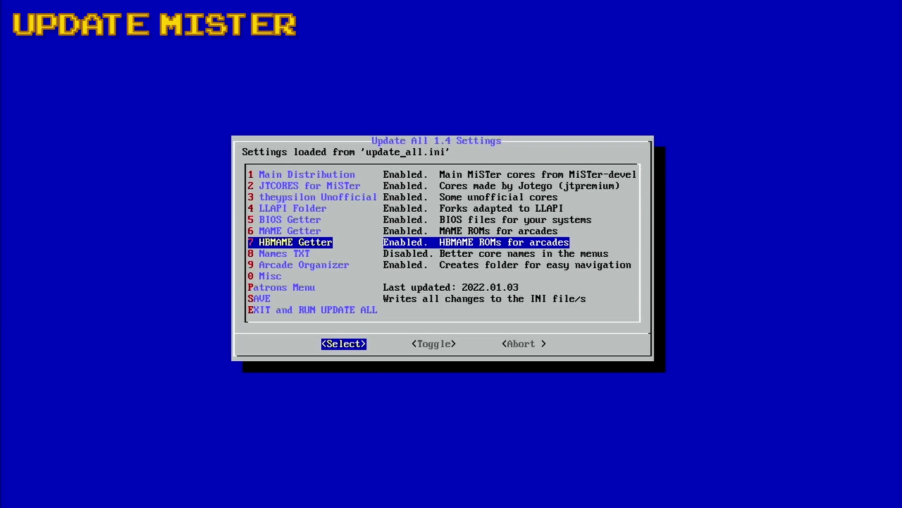
{"action": "key", "text": "Return"}
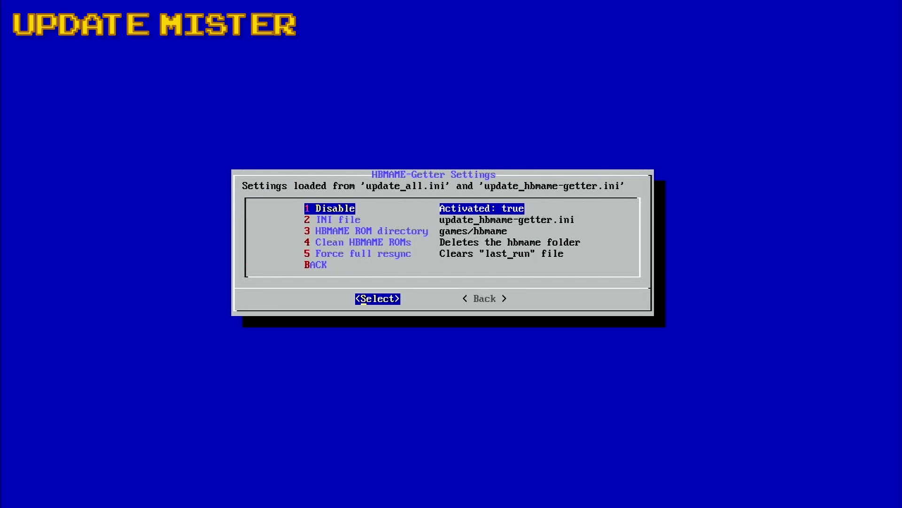
{"action": "key", "text": "Return"}
{"action": "key", "text": "Down"}
{"action": "key", "text": "Down"}
{"action": "key", "text": "Down"}
{"action": "key", "text": "Down"}
{"action": "key", "text": "Down"}
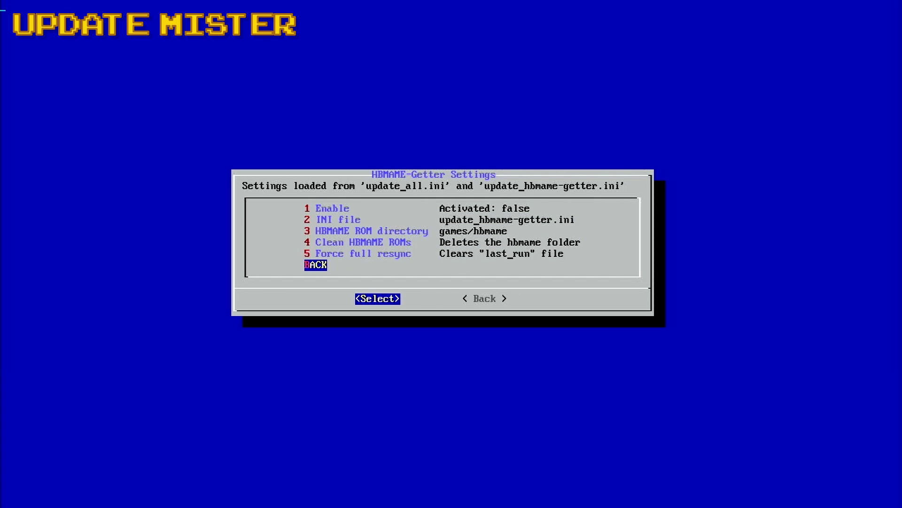
{"action": "key", "text": "Return"}
- Save the changed settings, confirming the overwrite of update_jtcores.ini and update_all.ini
{"action": "key", "text": "Down"}
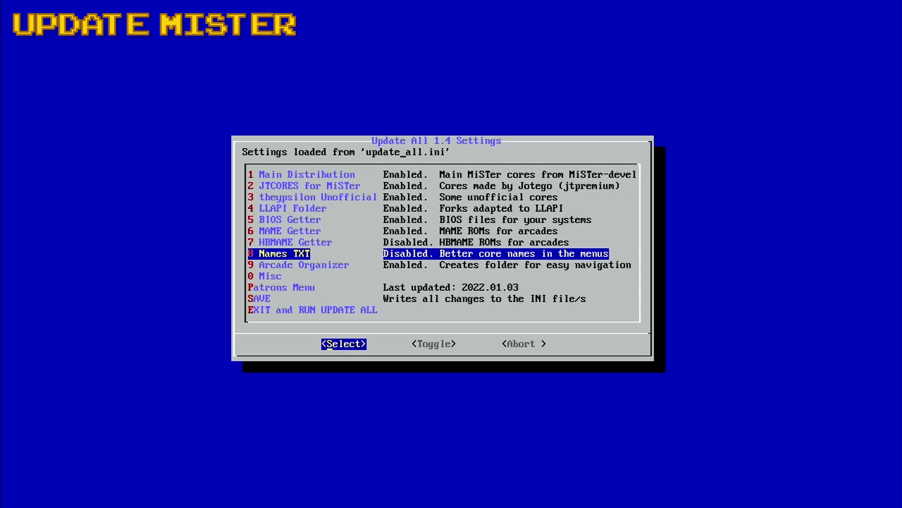
{"action": "key", "text": "Down"}
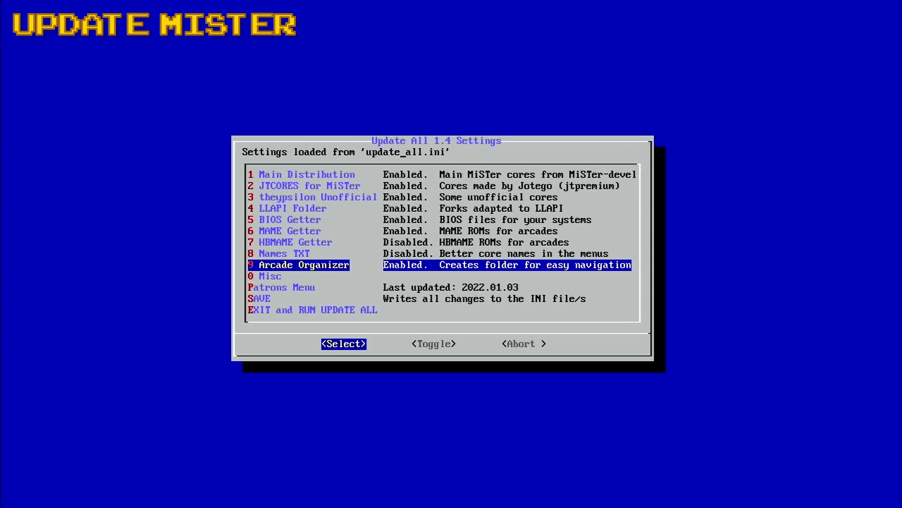
{"action": "key", "text": "Down"}
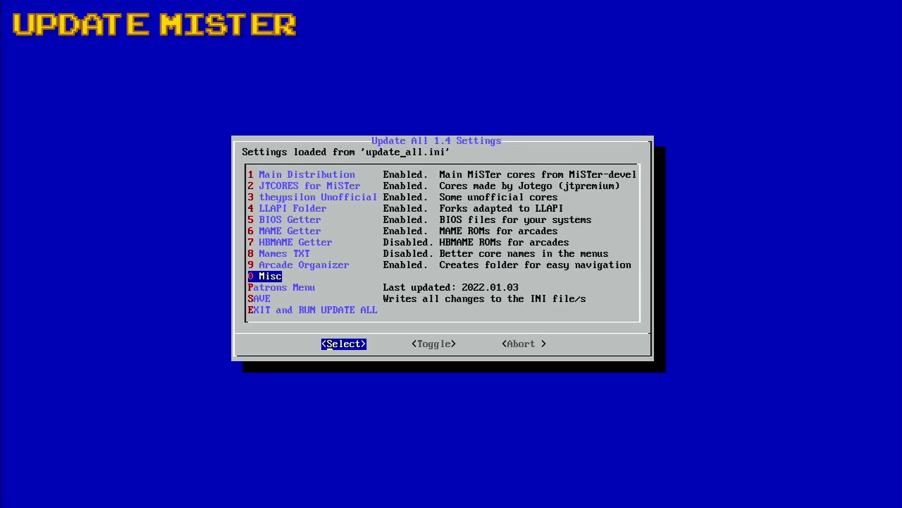
{"action": "key", "text": "Down"}
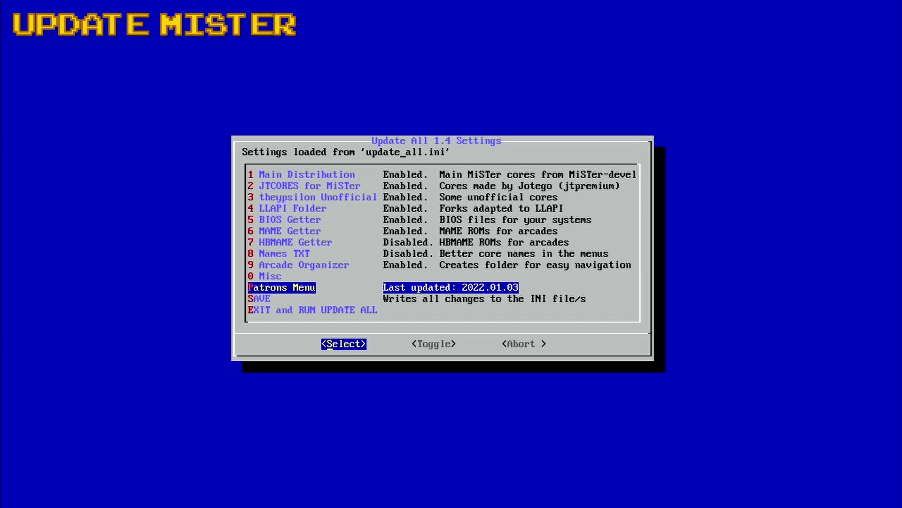
{"action": "key", "text": "Down"}
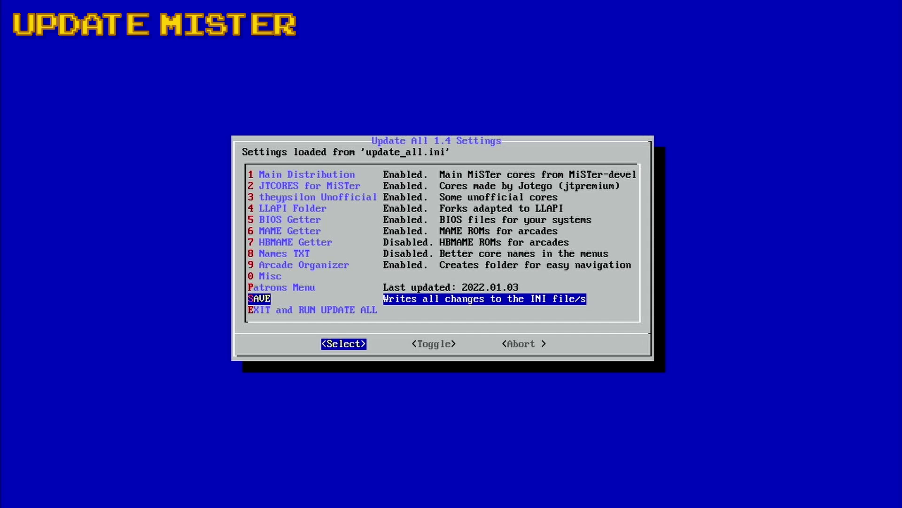
{"action": "key", "text": "Return"}
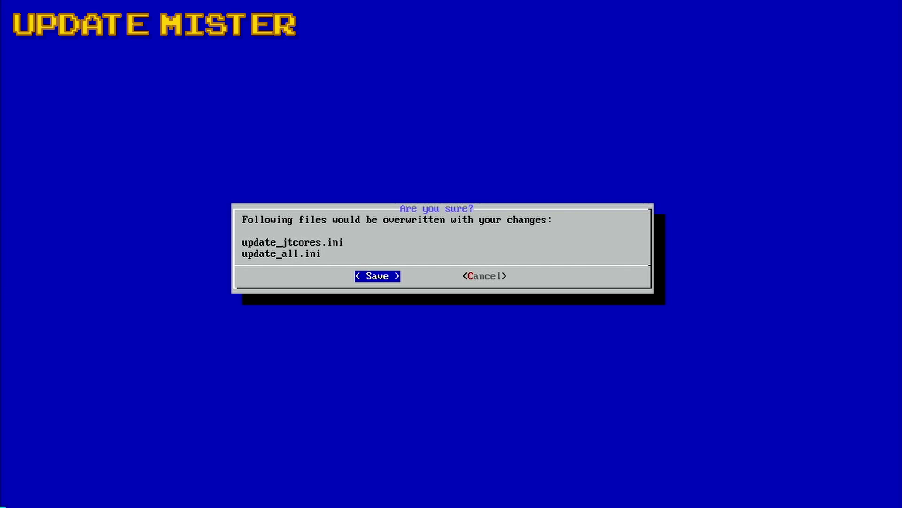
{"action": "key", "text": "Return"}
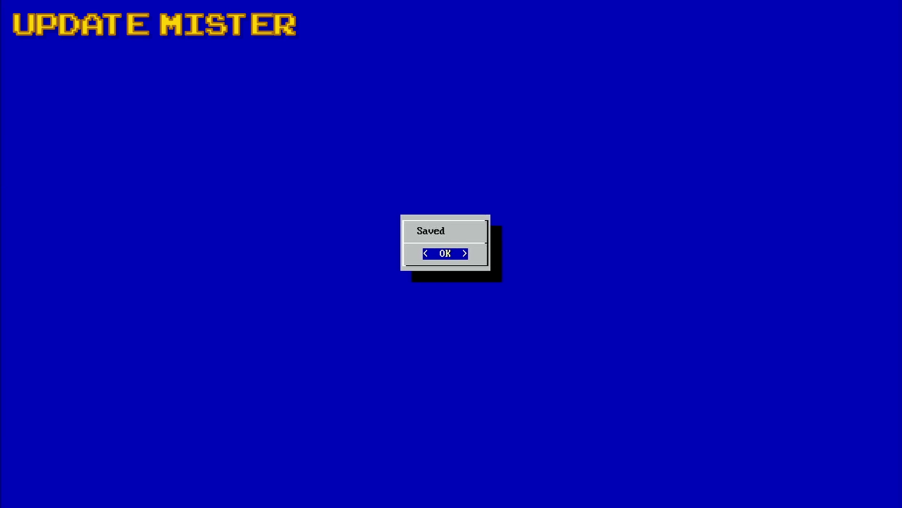
- Acknowledge the saved settings, then exit the settings list and run Update All
{"action": "key", "text": "Return"}
{"action": "key", "text": "Down"}
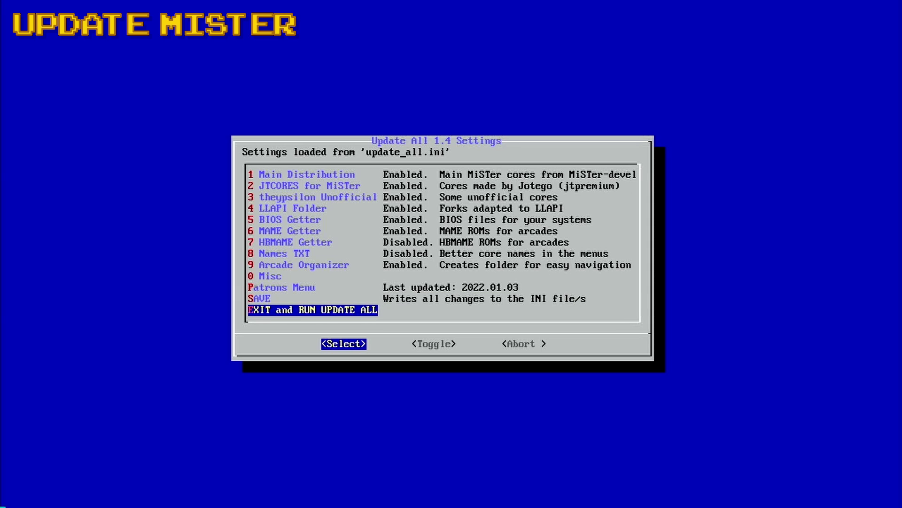
{"action": "key", "text": "Return"}
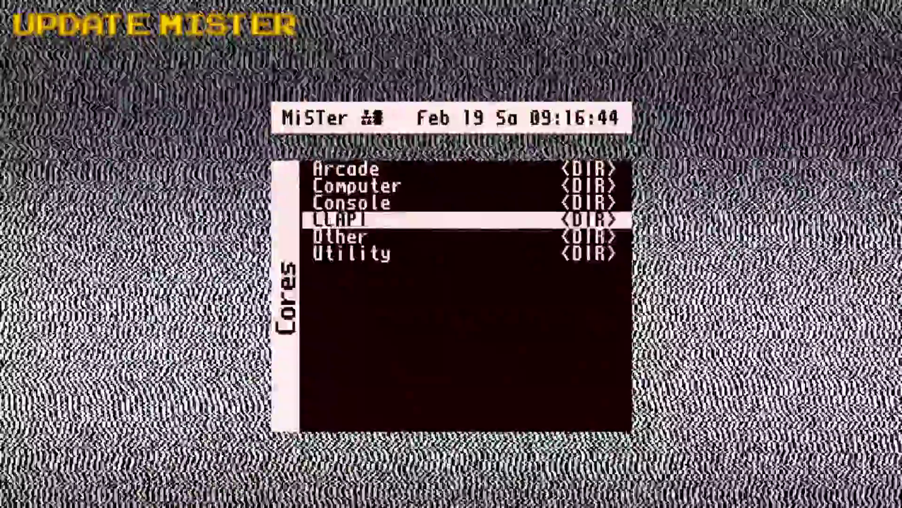
- Look through the core folders in the MiSTer Cores list, such as Arcade, Computer, Console and LLAPI
{"action": "key", "text": "Up"}
{"action": "key", "text": "Up"}
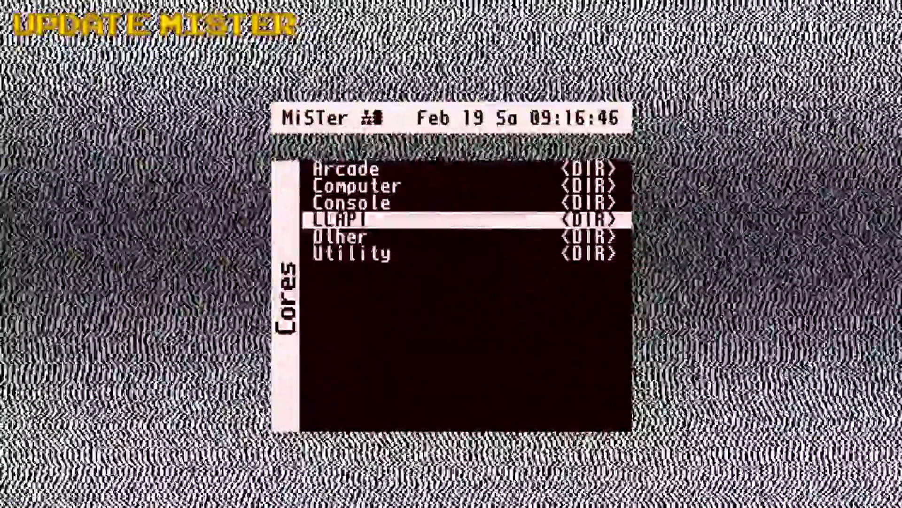
{"action": "key", "text": "Return"}
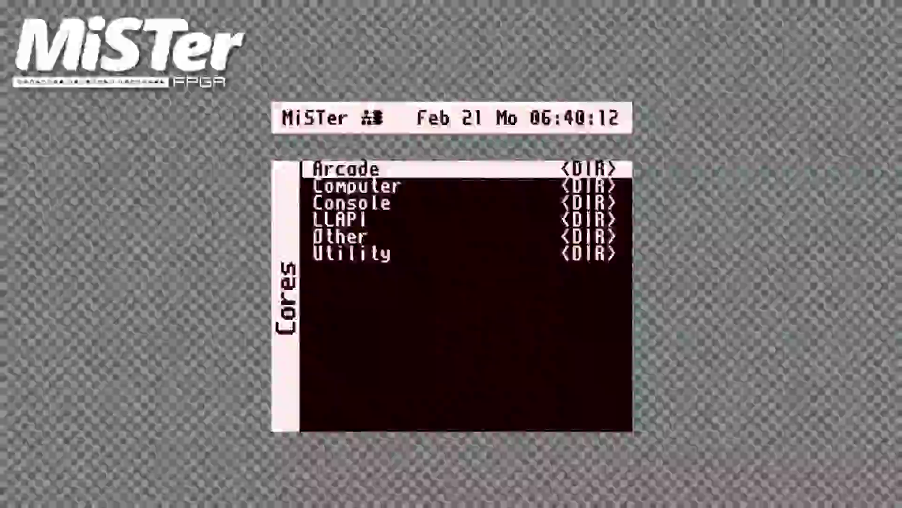
{"action": "key", "text": "Down"}
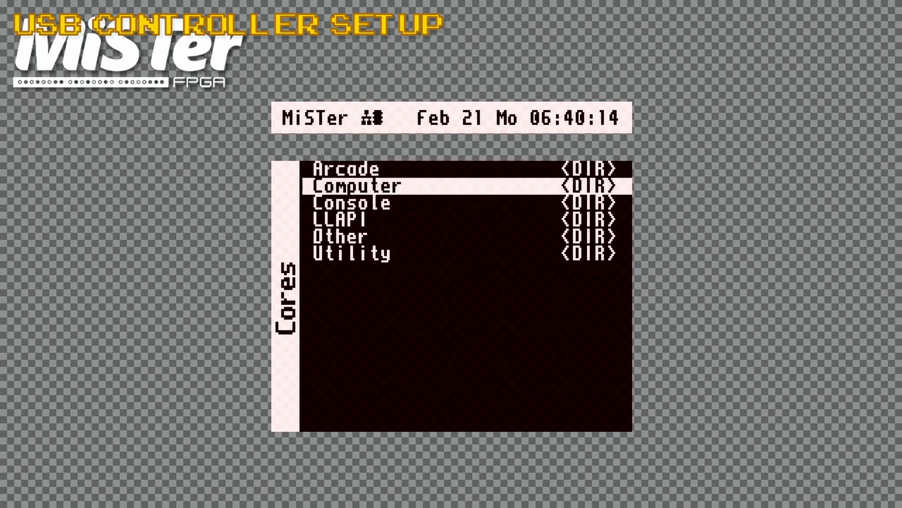
{"action": "key", "text": "Down"}
{"action": "key", "text": "Down"}
{"action": "key", "text": "Up"}
{"action": "key", "text": "Up"}
{"action": "key", "text": "Up"}
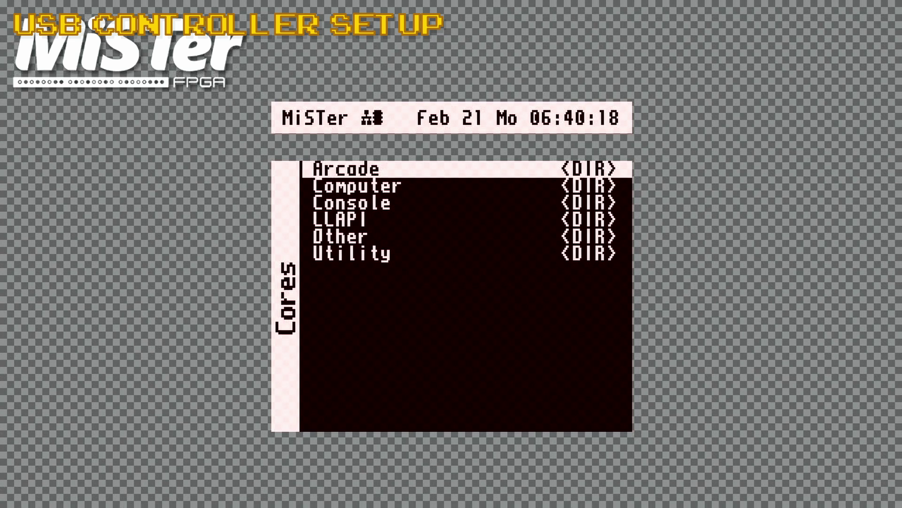
- Start defining the joystick buttons from the system settings and complete the rightward DPAD and stick tests
{"action": "key", "text": "Right"}
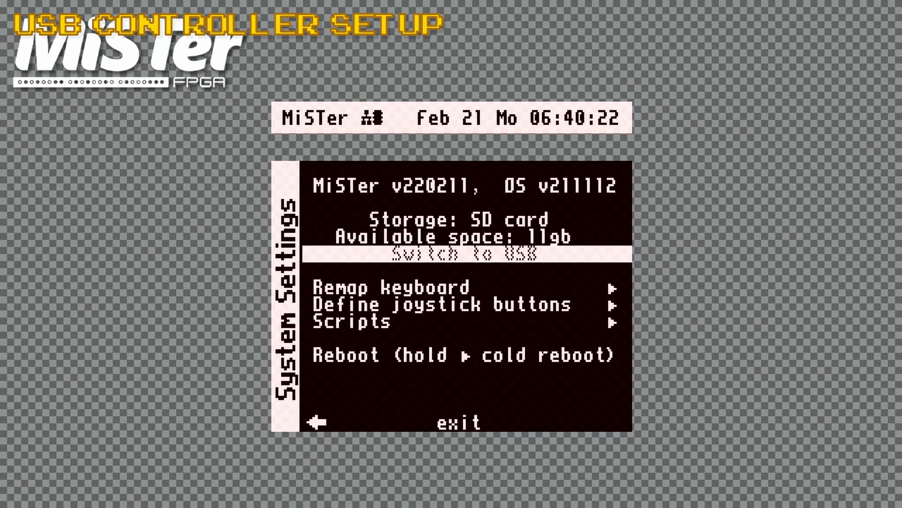
{"action": "key", "text": "Down"}
{"action": "key", "text": "Down"}
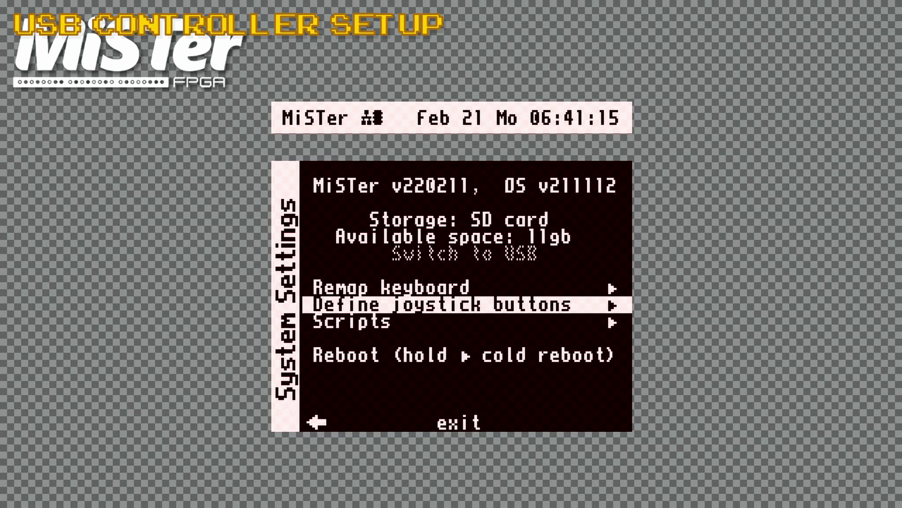
{"action": "key", "text": "Return"}
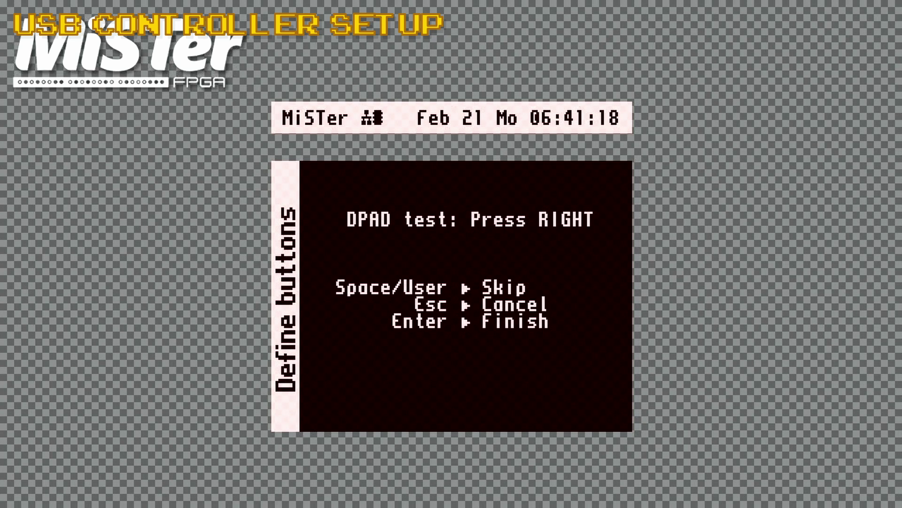
{"action": "key", "text": "Right"}
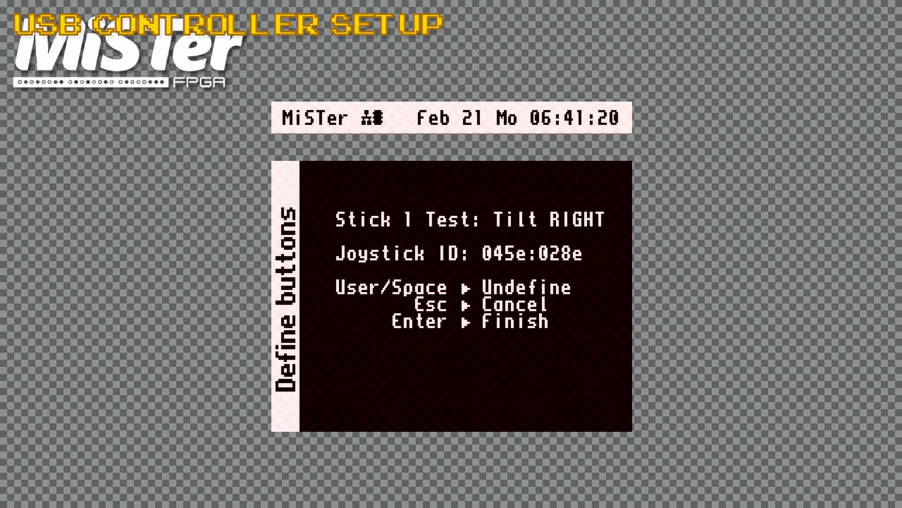
{"action": "key", "text": "Right"}
{"action": "key", "text": "Right"}
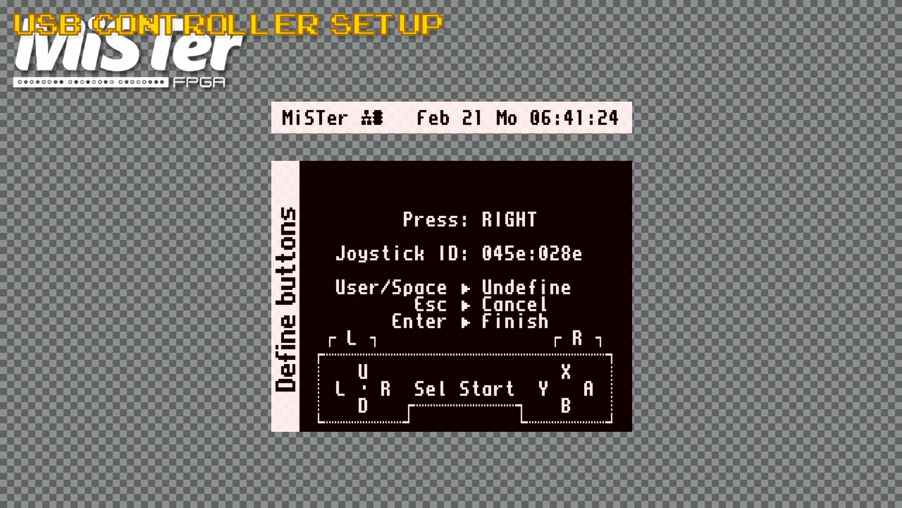
- Assign the controller's right, left, down and up directions
{"action": "key", "text": "Right"}
{"action": "key", "text": "Left"}
{"action": "key", "text": "Down"}
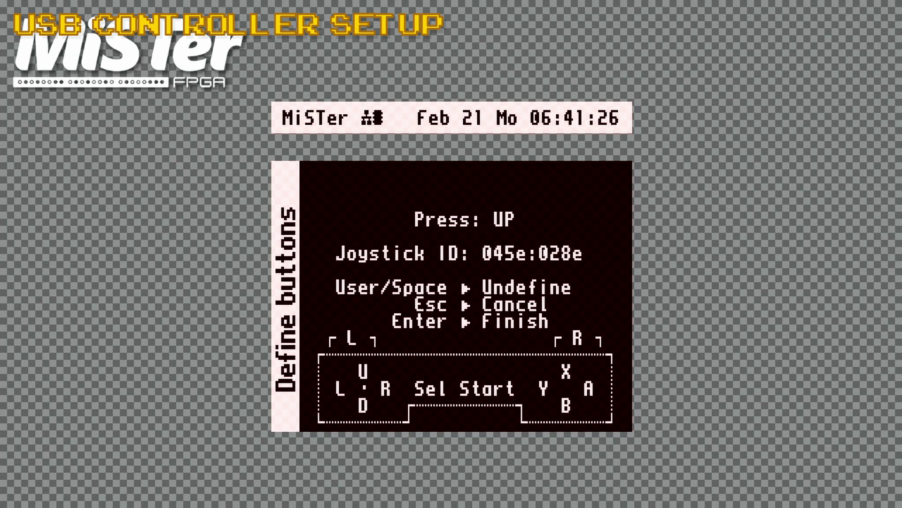
{"action": "key", "text": "Up"}
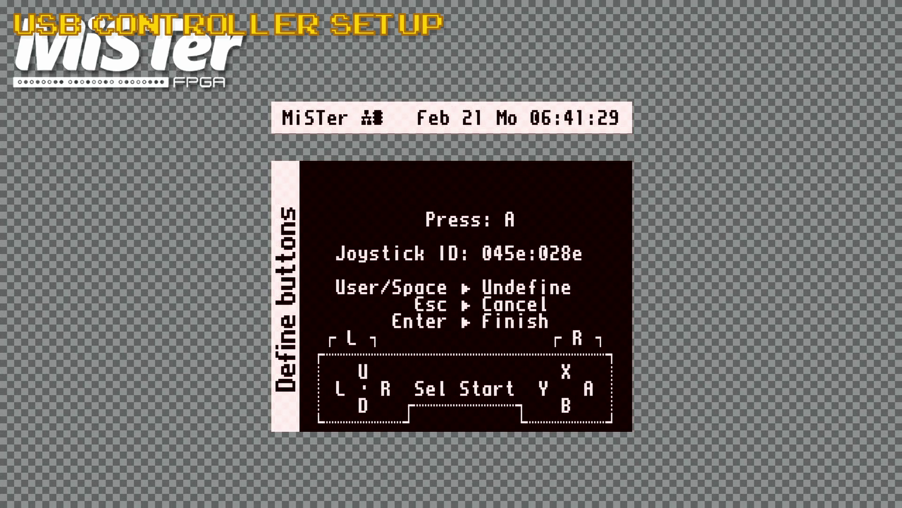
- Assign the controller's A, B, X, Y, L, R, Select and Start buttons
{"action": "key", "text": "a"}
{"action": "key", "text": "b"}
{"action": "key", "text": "x"}
{"action": "key", "text": "y"}
{"action": "key", "text": "l"}
{"action": "key", "text": "r"}
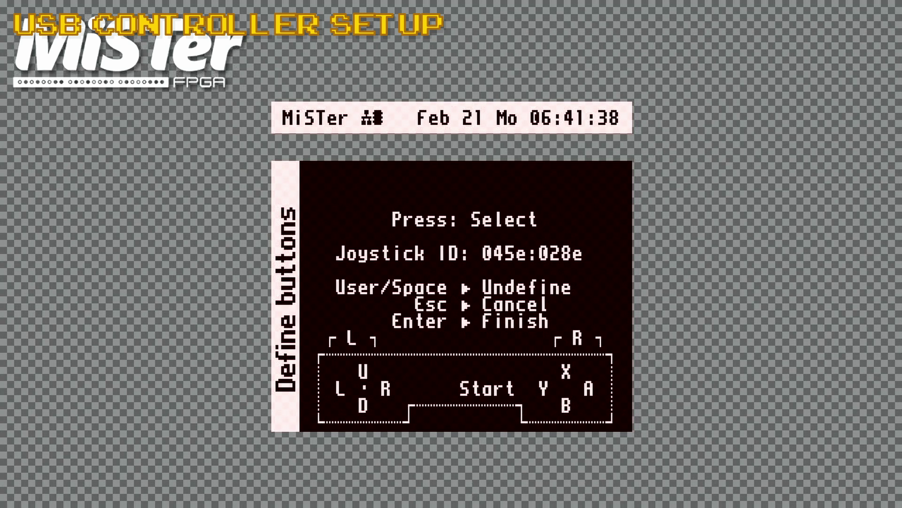
{"action": "key", "text": "s"}
{"action": "key", "text": "s"}
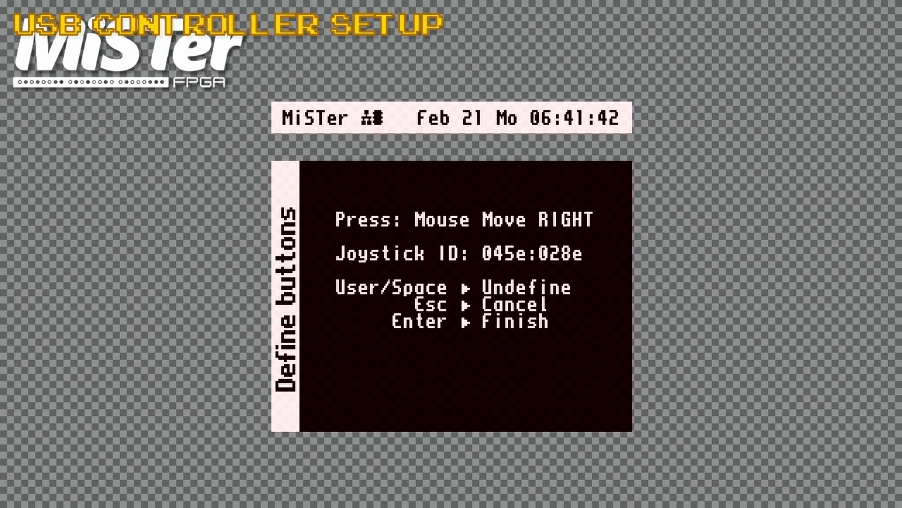
- Assign controller inputs for the four mouse movement directions and the left, right and middle mouse buttons, then leave the button definition
{"action": "key", "text": "Right"}
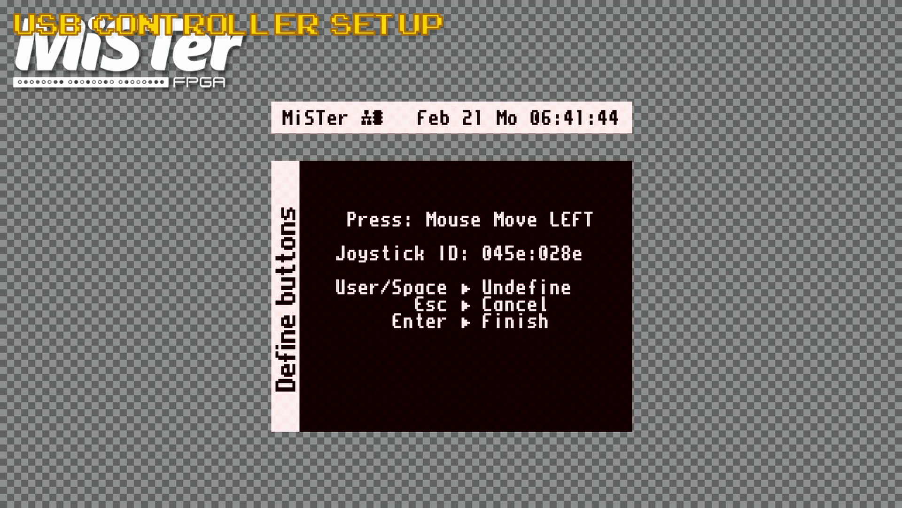
{"action": "key", "text": "Left"}
{"action": "key", "text": "Down"}
{"action": "key", "text": "Up"}
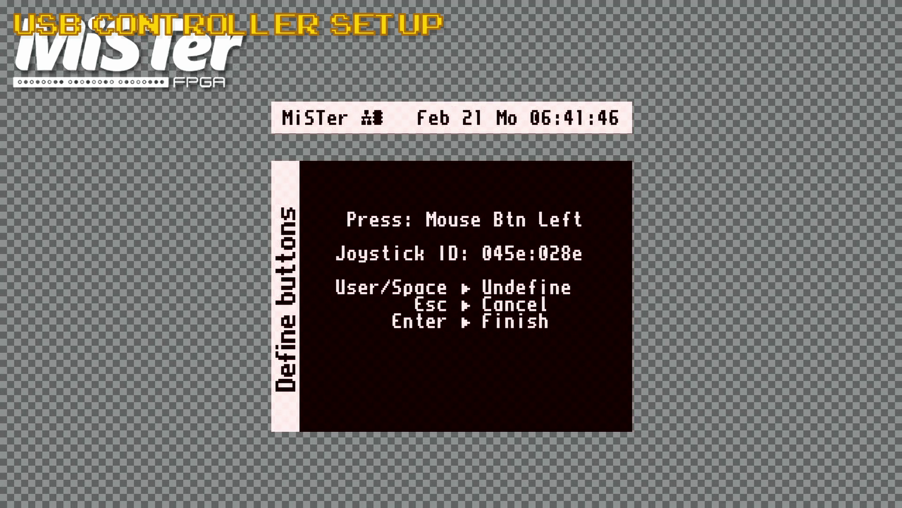
{"action": "key", "text": "a"}
{"action": "key", "text": "b"}
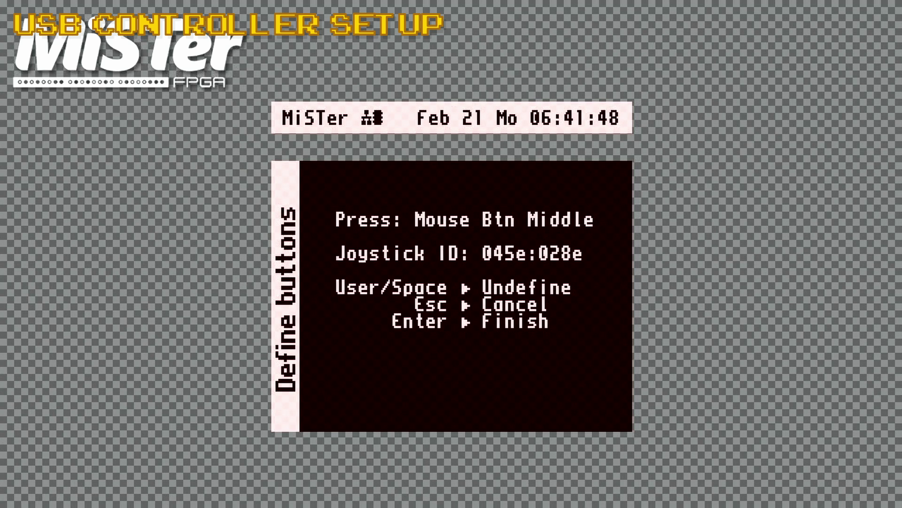
{"action": "key", "text": "x"}
{"action": "key", "text": "y"}
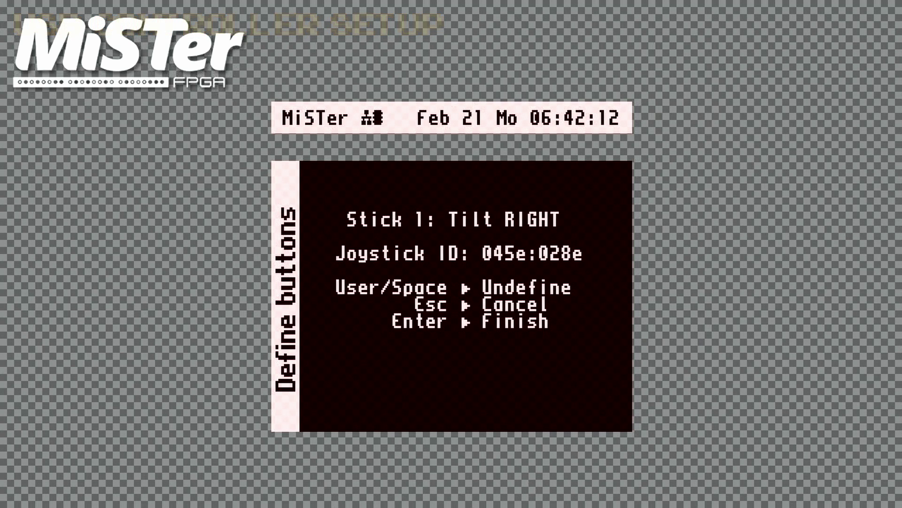
{"action": "key", "text": "Escape"}
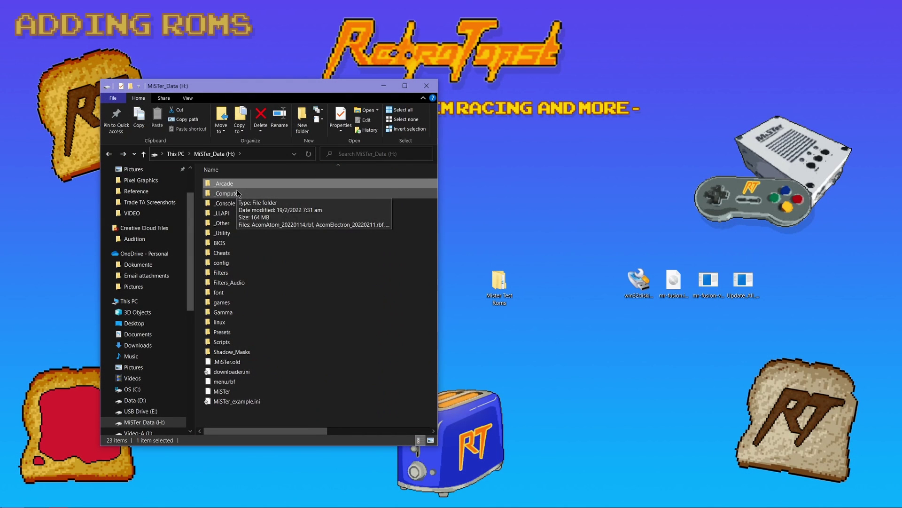
- Switch to File Explorer on the PC, open the games folder on MiSTer_Data (H:) and look through its system folders
{"action": "double_click", "coordinate": [225, 303]}
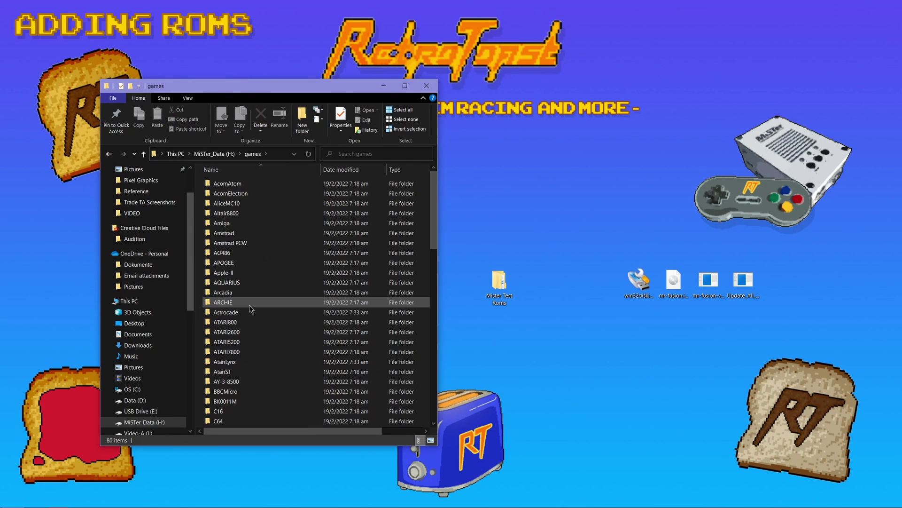
{"action": "scroll", "coordinate": [285, 310], "scroll_direction": "down", "scroll_amount": 5}
{"action": "scroll", "coordinate": [284, 309], "scroll_direction": "down", "scroll_amount": 5}
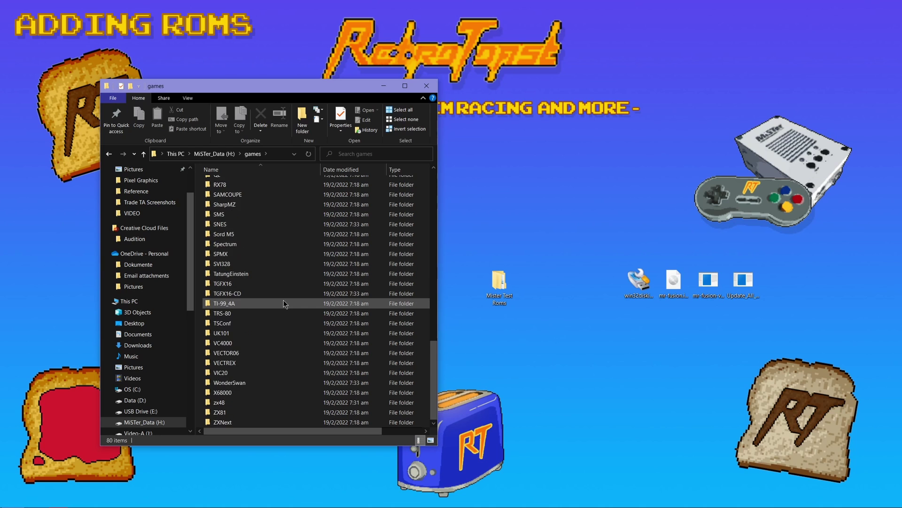
{"action": "scroll", "coordinate": [288, 301], "scroll_direction": "up", "scroll_amount": 10}
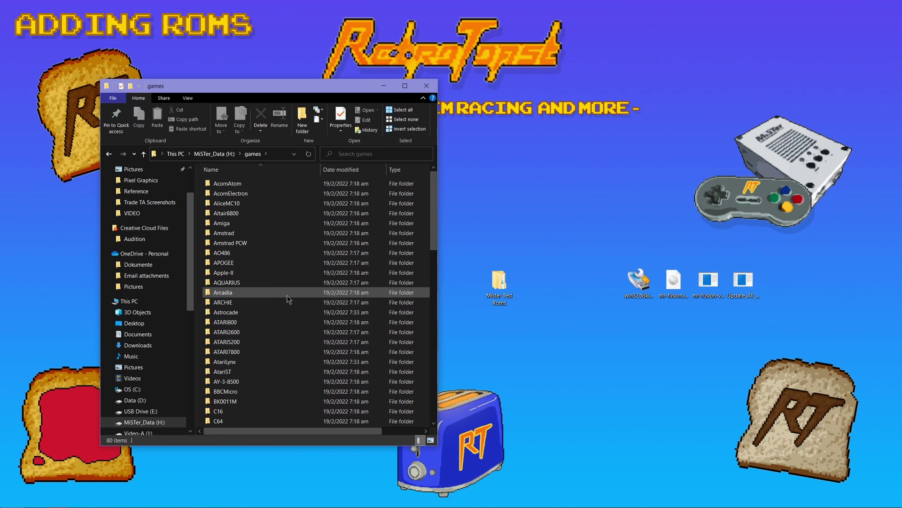
- Open the Mister Test Roms folder from the desktop and place its window beside the games folder window
{"action": "left_click", "coordinate": [502, 285]}
{"action": "double_click", "coordinate": [502, 285]}
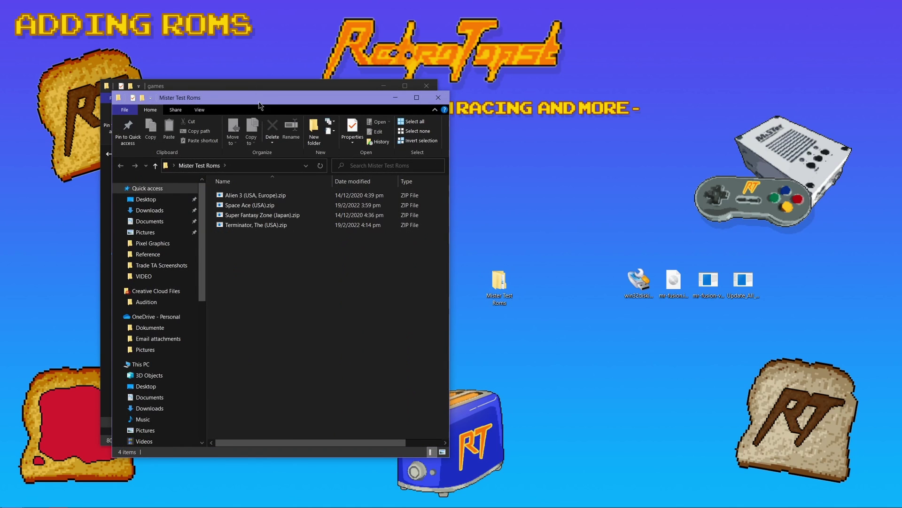
{"action": "left_click_drag", "start_coordinate": [260, 92], "coordinate": [593, 91]}
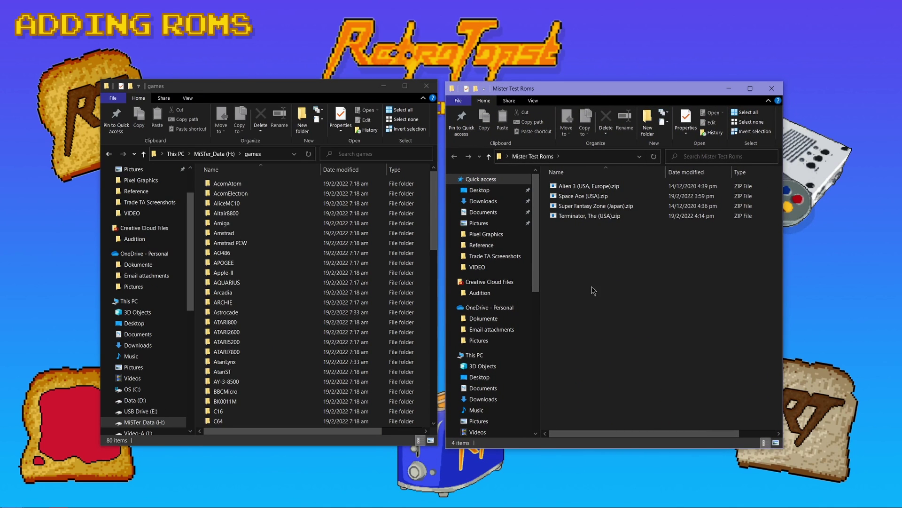
- Open the Genesis folder inside the SD card's games folder
{"action": "scroll", "coordinate": [289, 305], "scroll_direction": "down", "scroll_amount": 8}
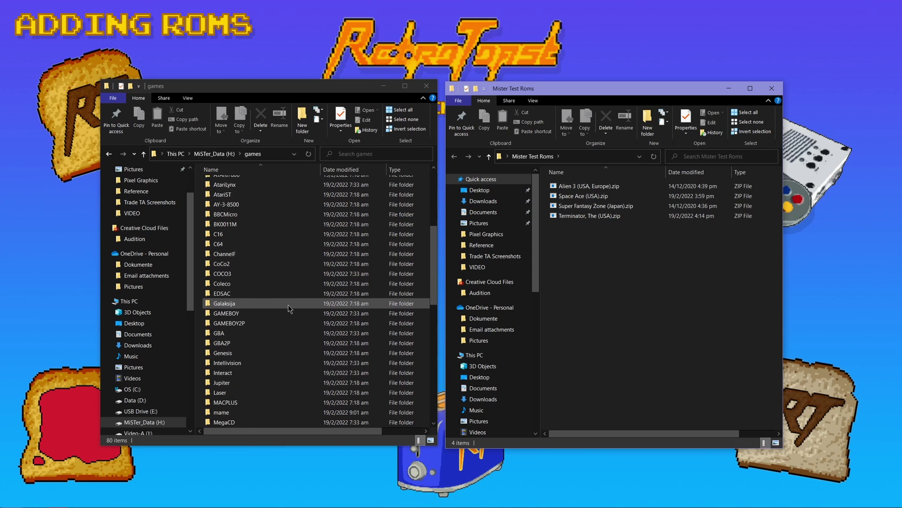
{"action": "left_click", "coordinate": [223, 296]}
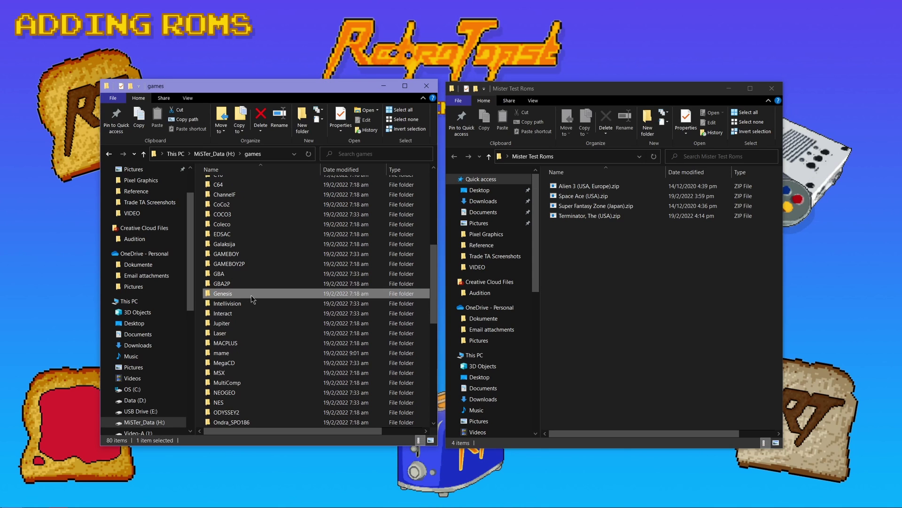
{"action": "double_click", "coordinate": [227, 295]}
{"action": "left_click", "coordinate": [603, 240]}
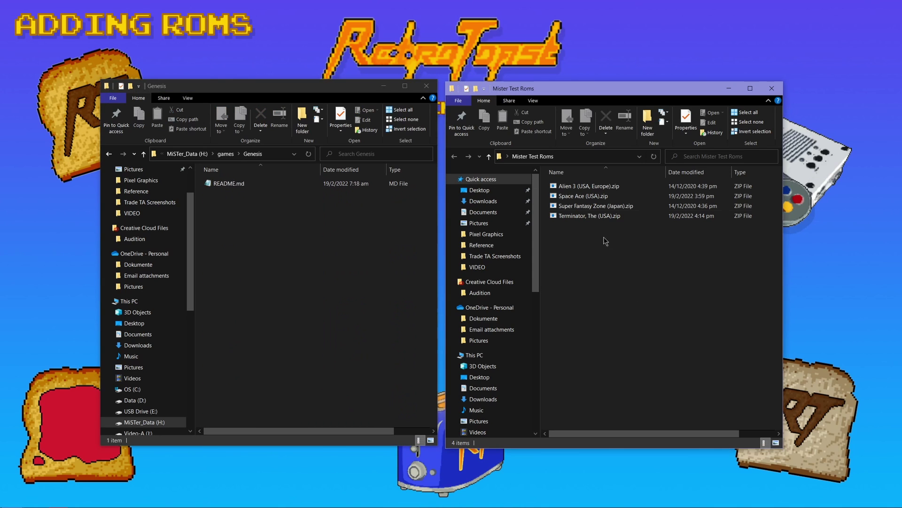
- Open Alien 3 (USA, Europe).zip in 7-Zip, extract its .md ROM into the Genesis folder and close the archive
{"action": "left_click", "coordinate": [589, 187]}
{"action": "right_click", "coordinate": [592, 187]}
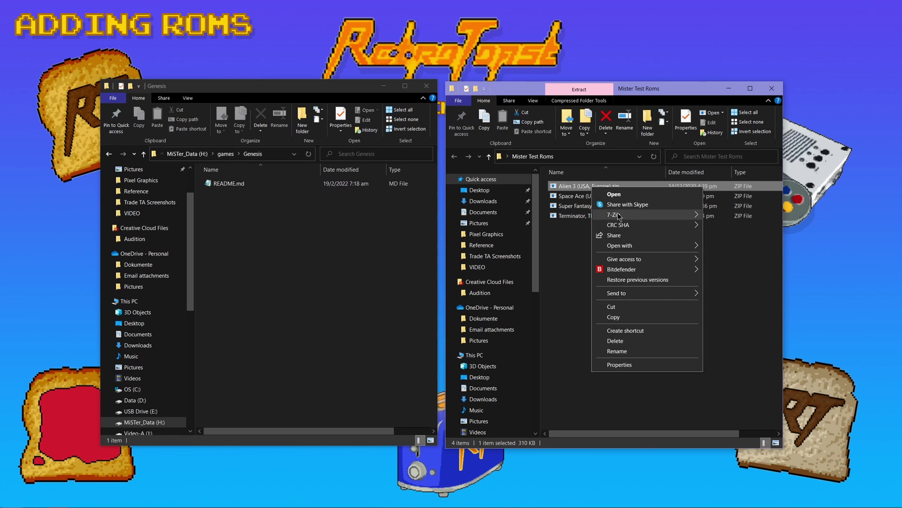
{"action": "mouse_move", "coordinate": [620, 216]}
{"action": "left_click", "coordinate": [730, 217]}
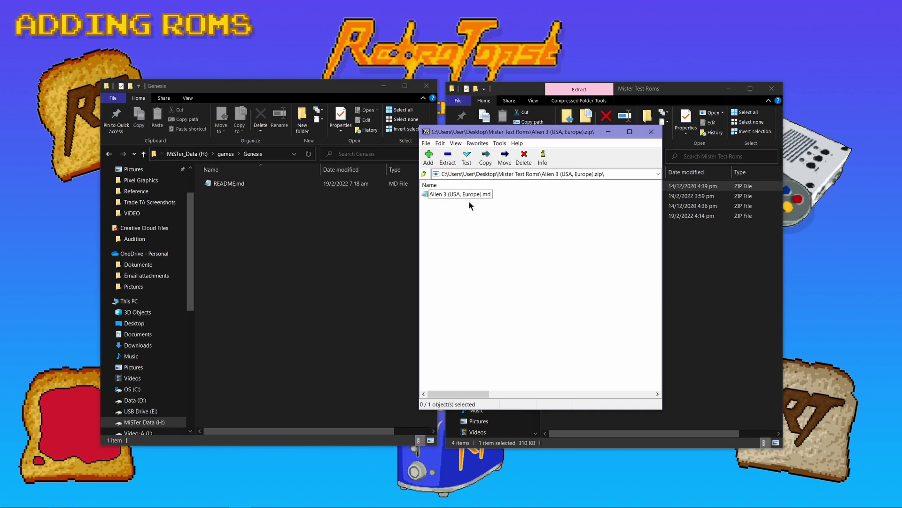
{"action": "left_click_drag", "start_coordinate": [437, 195], "coordinate": [306, 244]}
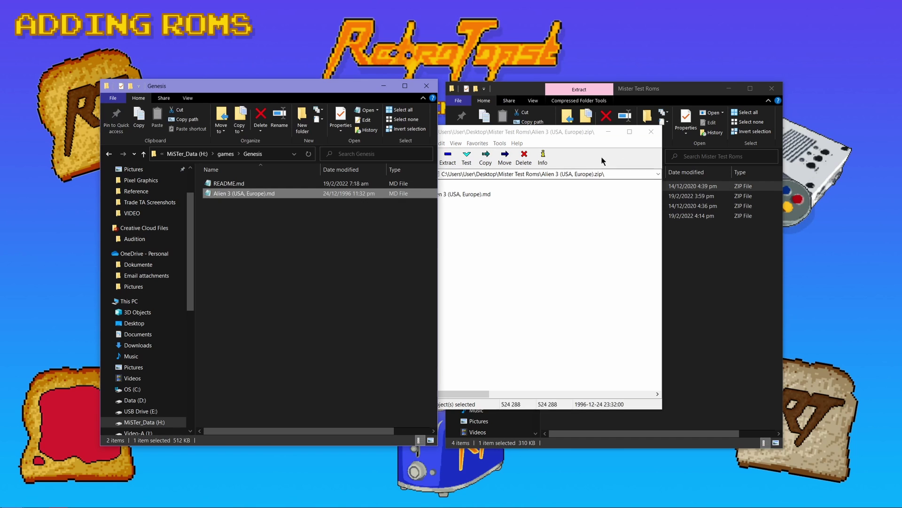
{"action": "left_click", "coordinate": [651, 132]}
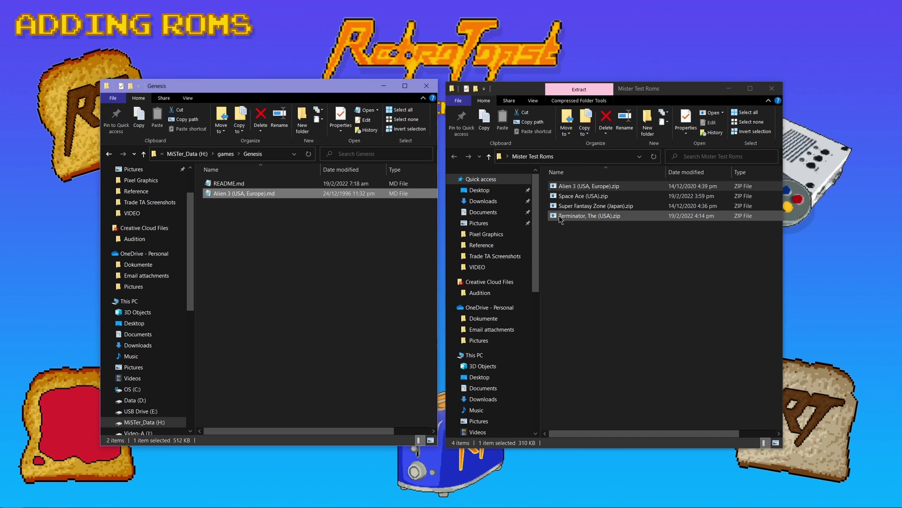
- Open Super Fantasy Zone (Japan).zip in 7-Zip and extract its .md ROM into the Genesis folder
{"action": "left_click", "coordinate": [583, 205]}
{"action": "right_click", "coordinate": [582, 205]}
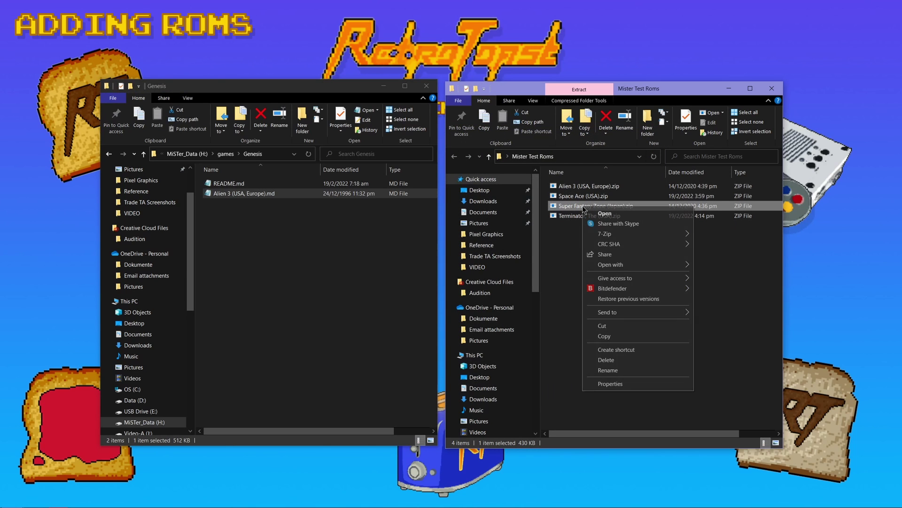
{"action": "mouse_move", "coordinate": [620, 233]}
{"action": "left_click", "coordinate": [722, 235]}
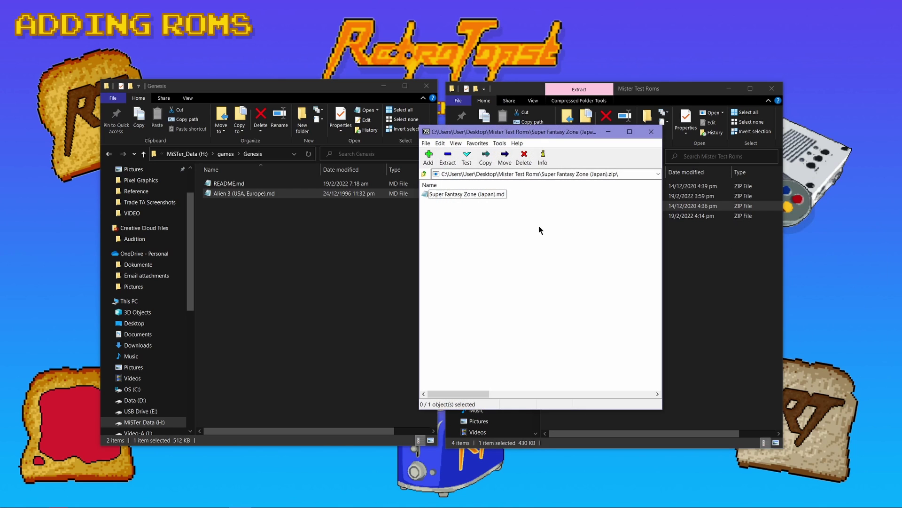
{"action": "left_click_drag", "start_coordinate": [461, 196], "coordinate": [349, 286]}
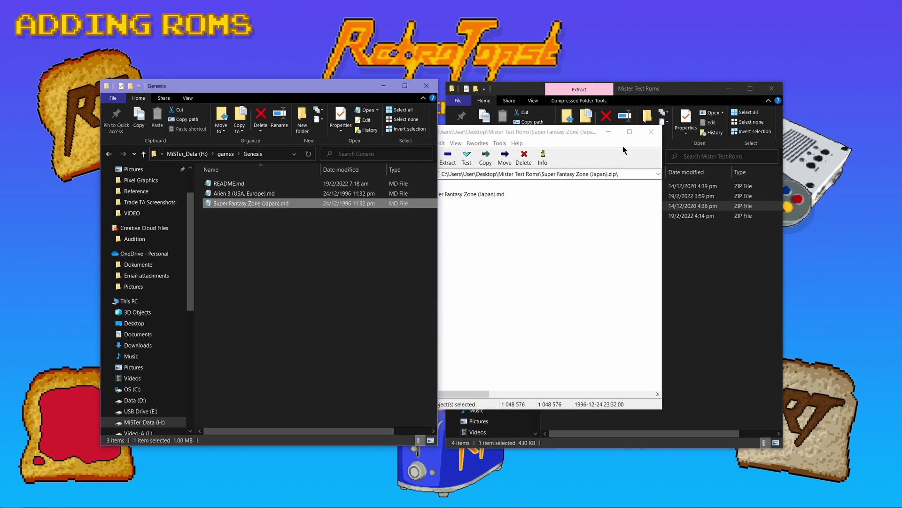
- Close the Super Fantasy Zone archive and open the USA folder inside MegaCD in the SD card's games folder
{"action": "left_click", "coordinate": [651, 132]}
{"action": "left_click", "coordinate": [329, 277]}
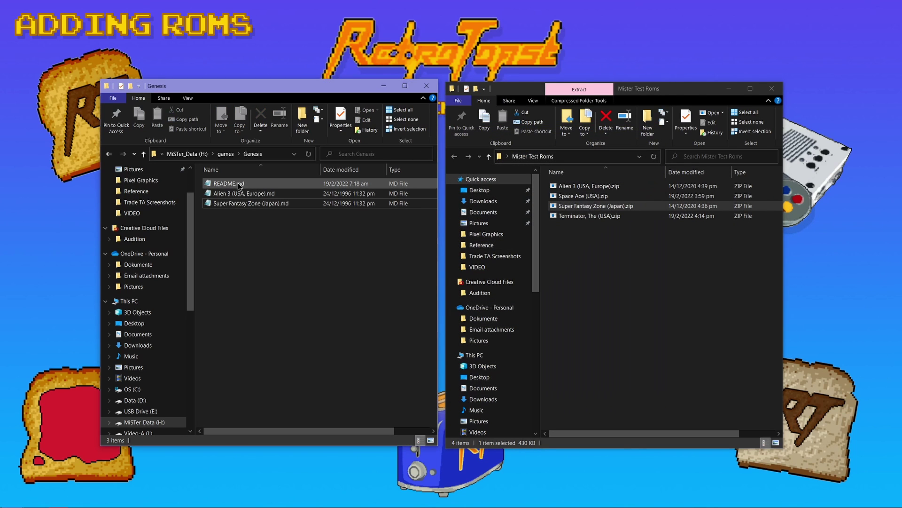
{"action": "left_click", "coordinate": [109, 154]}
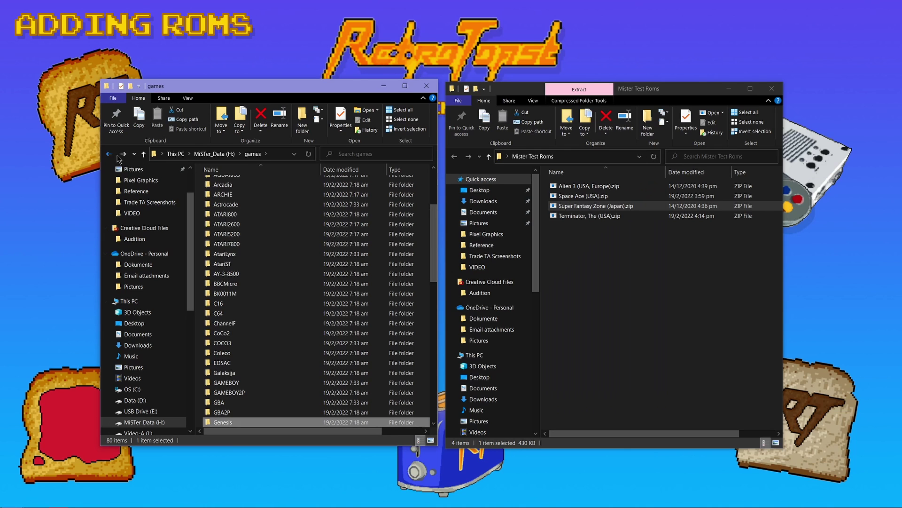
{"action": "scroll", "coordinate": [261, 336], "scroll_direction": "down", "scroll_amount": 5}
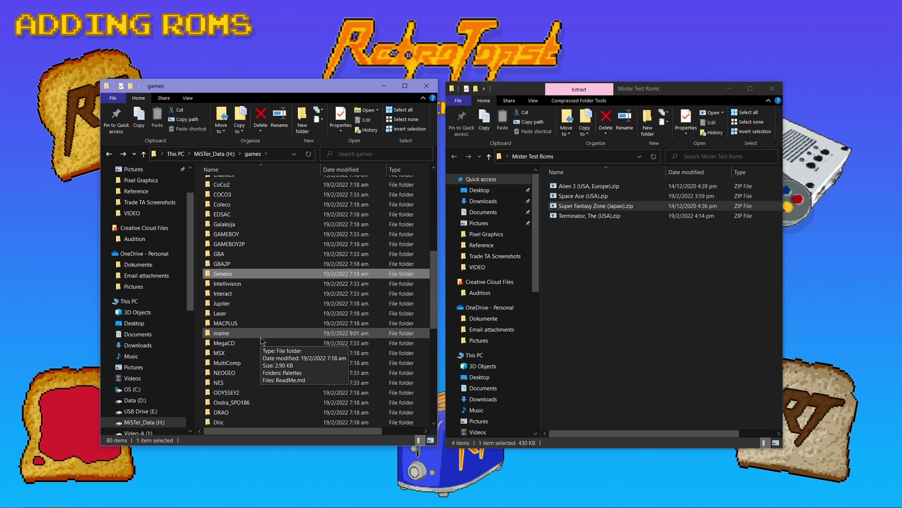
{"action": "double_click", "coordinate": [231, 345]}
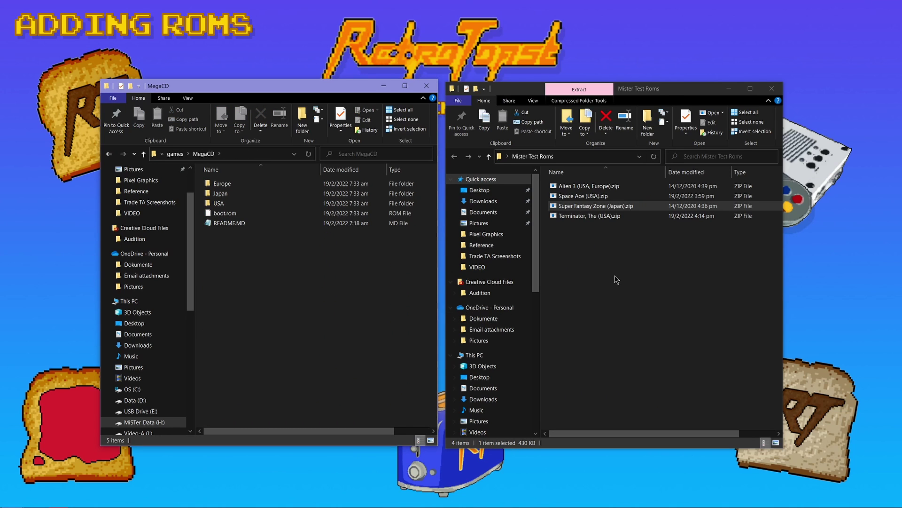
{"action": "left_click", "coordinate": [582, 196]}
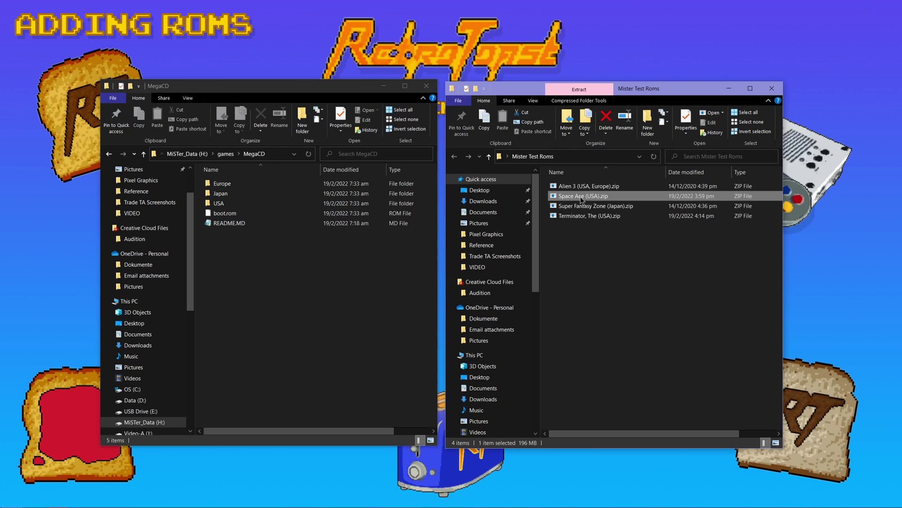
{"action": "left_click", "coordinate": [218, 204]}
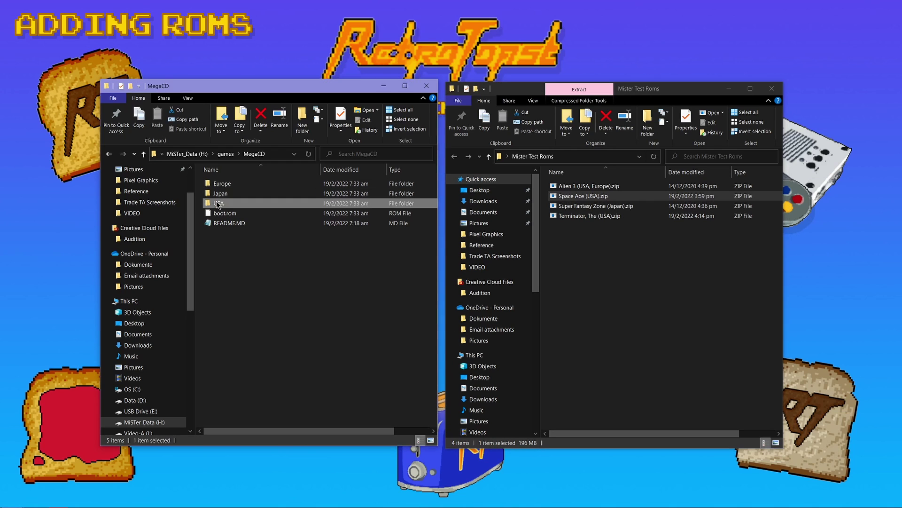
{"action": "double_click", "coordinate": [218, 204]}
- Open Space Ace (USA).zip in 7-Zip to examine its .bin and .cue files, then close the archive
{"action": "right_click", "coordinate": [579, 196]}
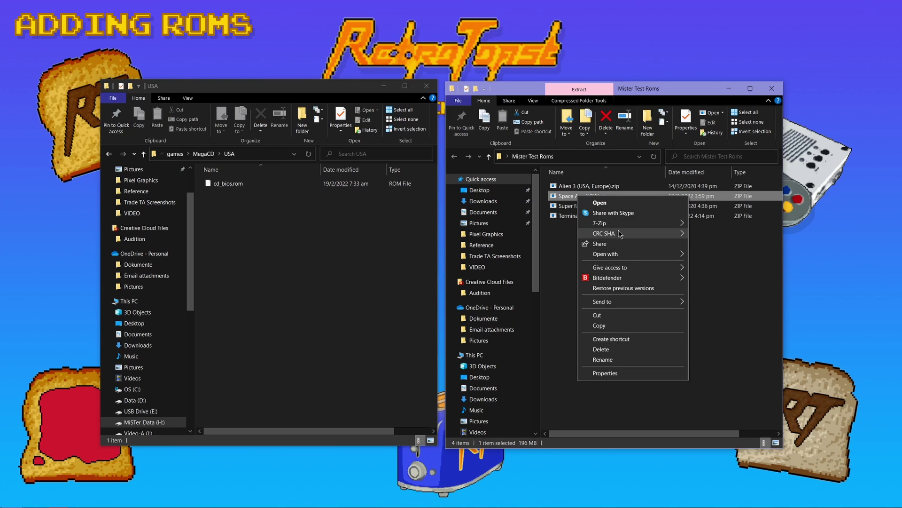
{"action": "mouse_move", "coordinate": [617, 223]}
{"action": "left_click", "coordinate": [709, 224]}
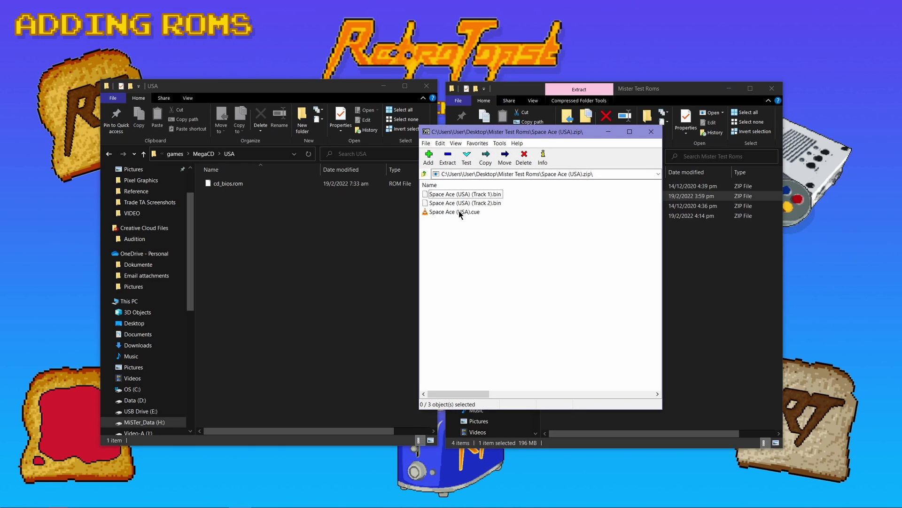
{"action": "left_click", "coordinate": [460, 193]}
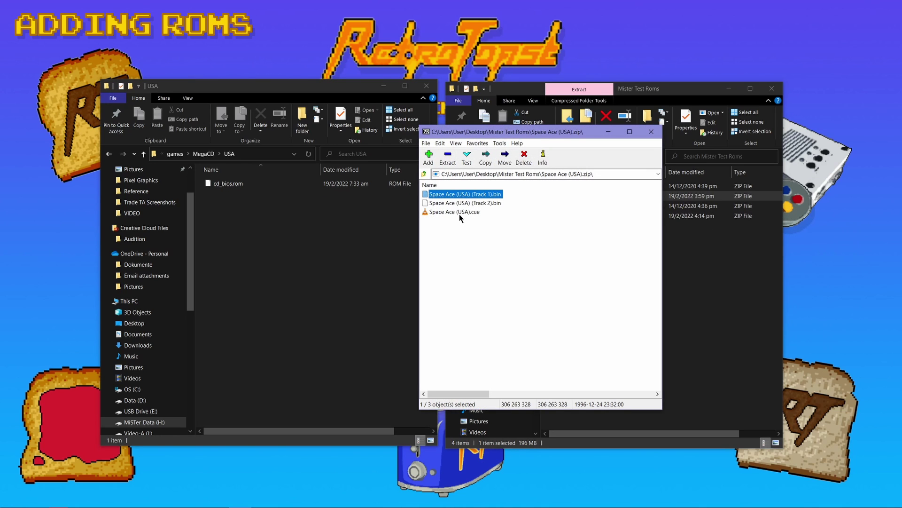
{"action": "left_click", "coordinate": [459, 212], "text": "shift"}
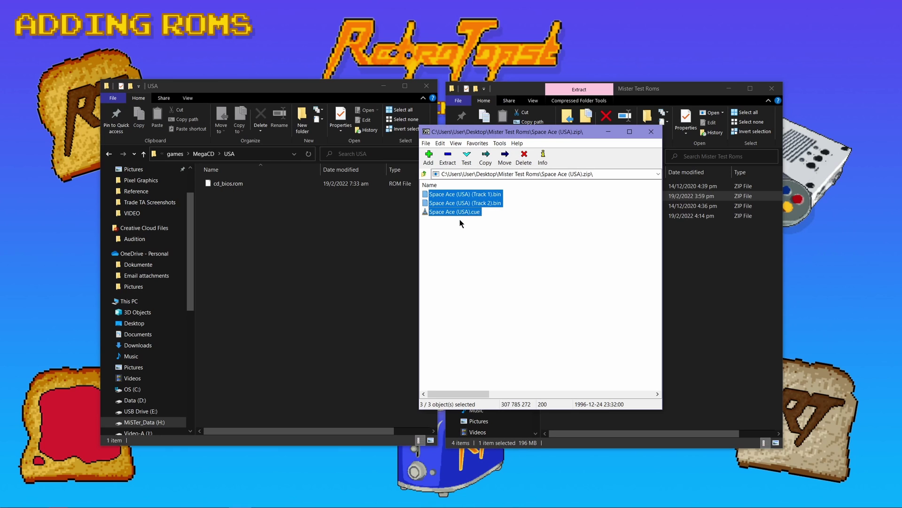
{"action": "left_click", "coordinate": [651, 131]}
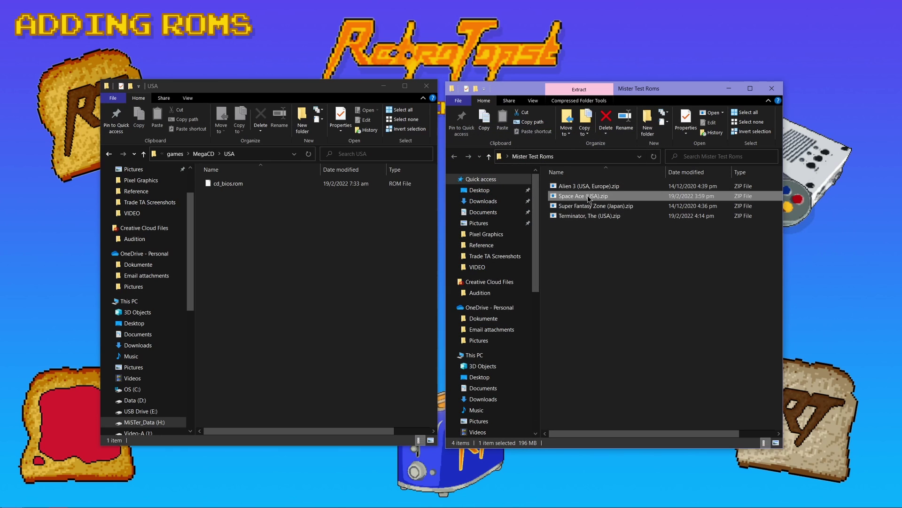
- Create a folder named Space Ace (USA) in the MegaCD USA folder, reusing the zip file's name, and open it
{"action": "left_click", "coordinate": [581, 197]}
{"action": "key", "text": "ctrl+c"}
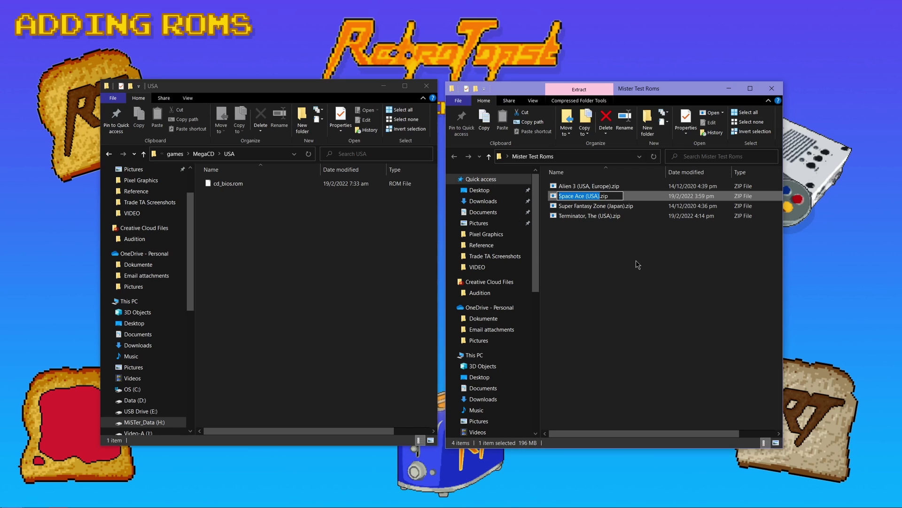
{"action": "left_click", "coordinate": [298, 209]}
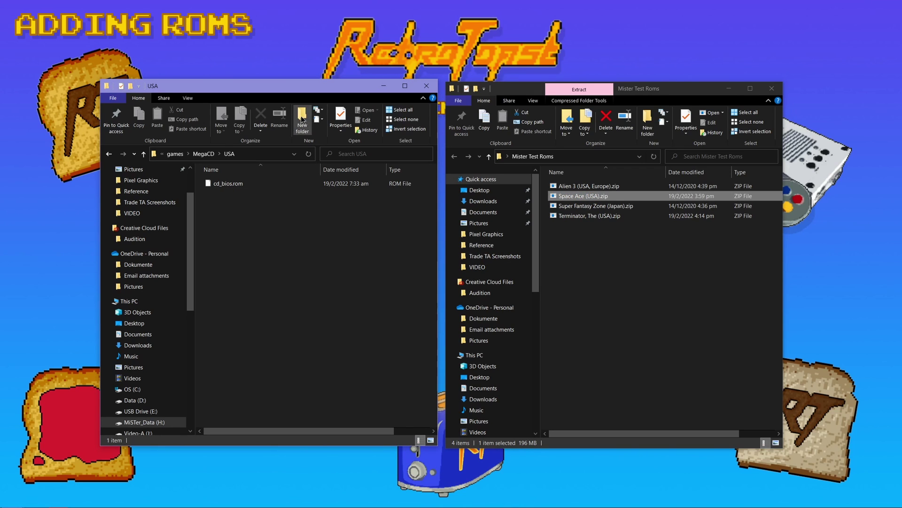
{"action": "left_click", "coordinate": [302, 119]}
{"action": "key", "text": "ctrl+v"}
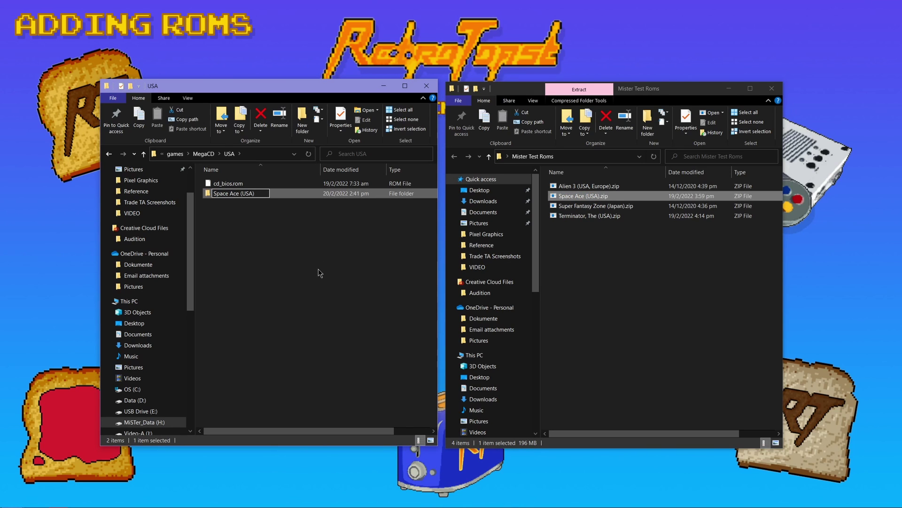
{"action": "key", "text": "Return"}
{"action": "double_click", "coordinate": [246, 194]}
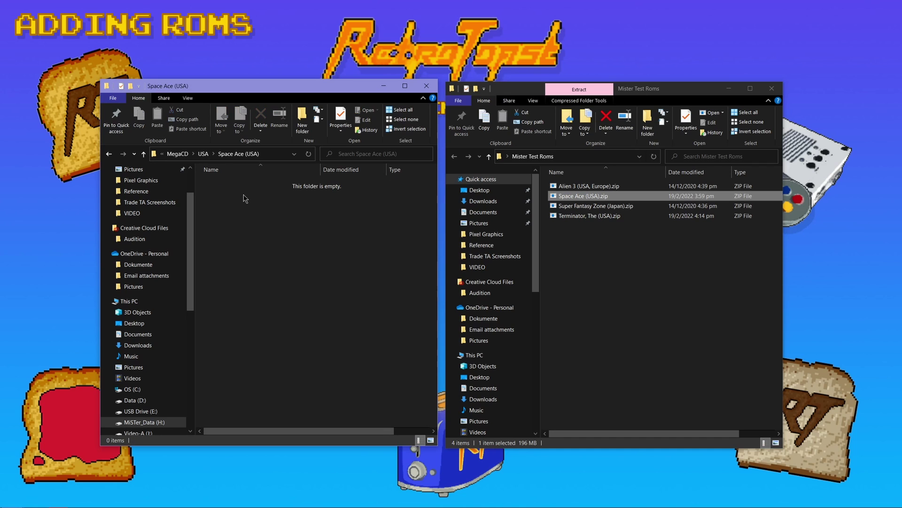
- Extract both .bin tracks and the .cue file from Space Ace (USA).zip into the Space Ace (USA) folder and return to the USA folder
{"action": "right_click", "coordinate": [579, 198]}
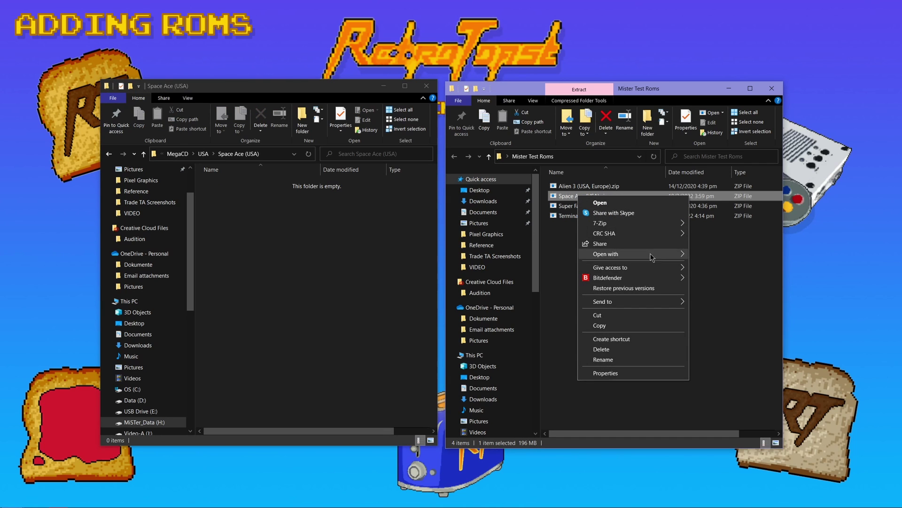
{"action": "mouse_move", "coordinate": [624, 226]}
{"action": "left_click", "coordinate": [719, 224]}
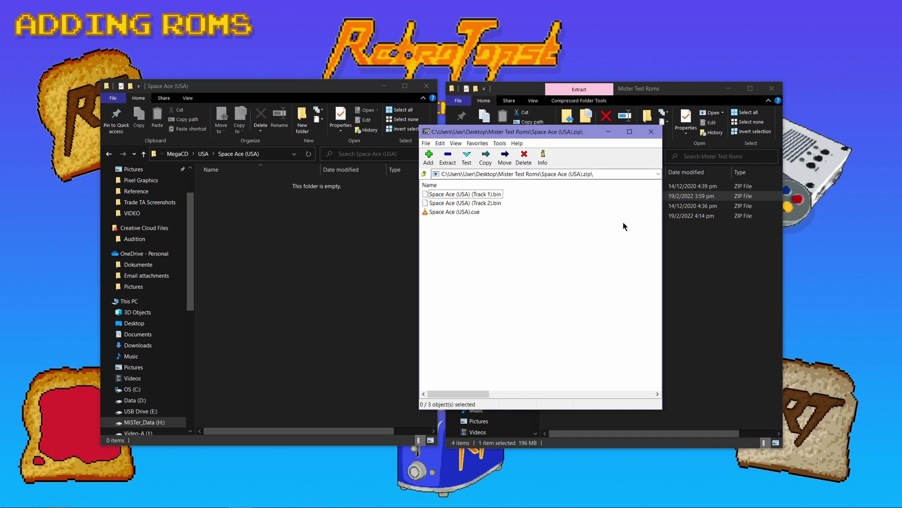
{"action": "left_click", "coordinate": [458, 212]}
{"action": "left_click", "coordinate": [451, 195], "text": "shift"}
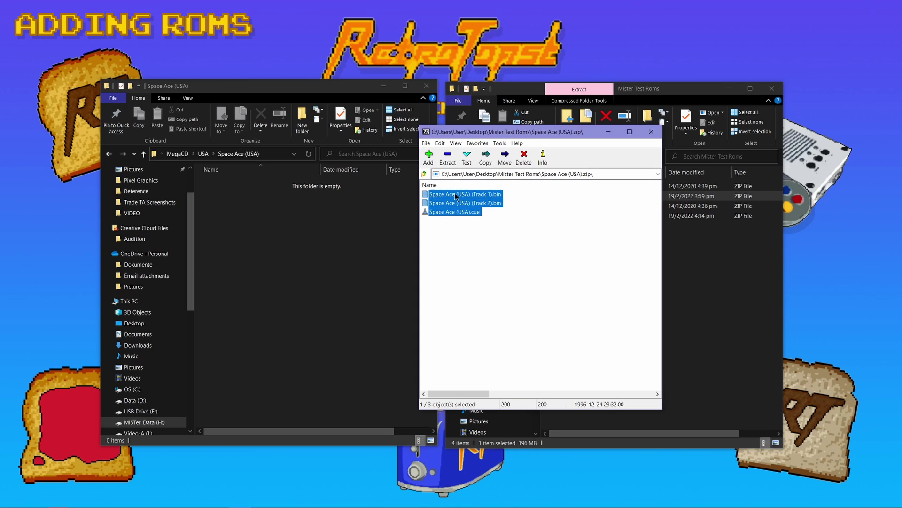
{"action": "left_click_drag", "start_coordinate": [336, 275], "coordinate": [336, 274]}
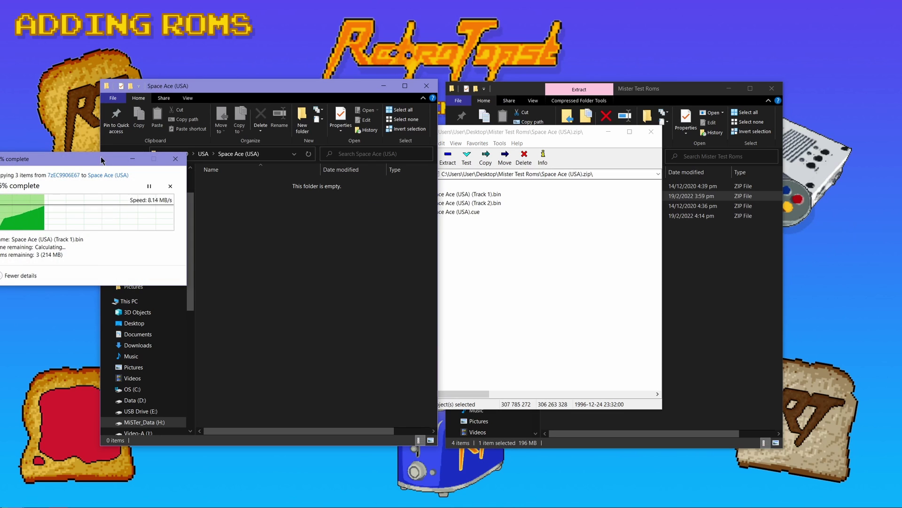
{"action": "left_click_drag", "start_coordinate": [101, 160], "coordinate": [356, 223]}
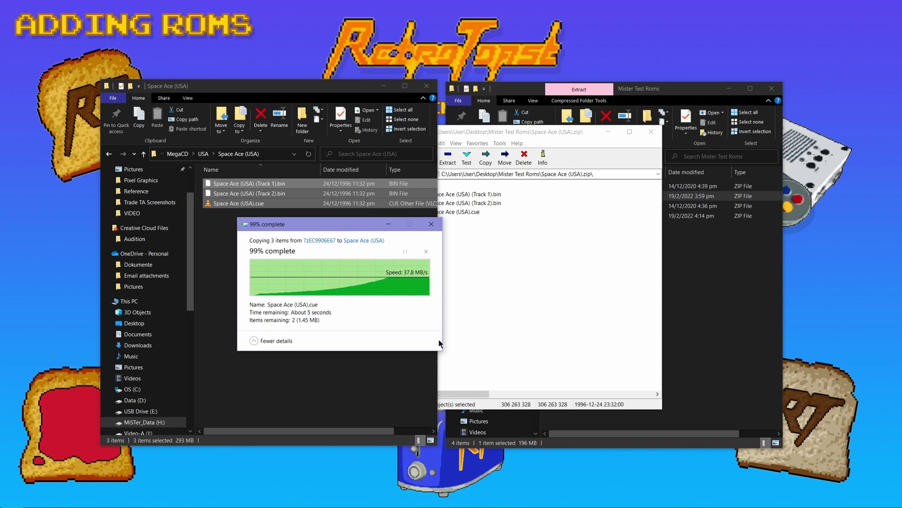
{"action": "left_click", "coordinate": [338, 311]}
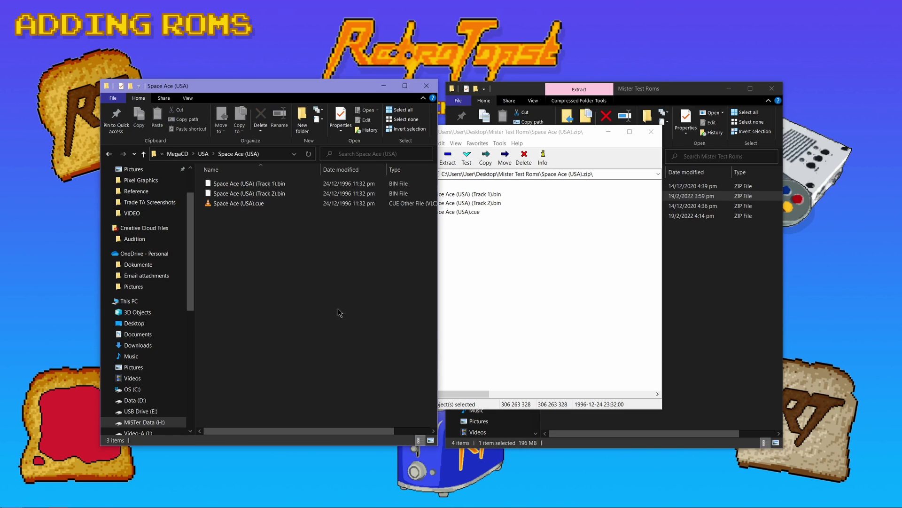
{"action": "left_click", "coordinate": [110, 155]}
{"action": "left_click", "coordinate": [649, 132]}
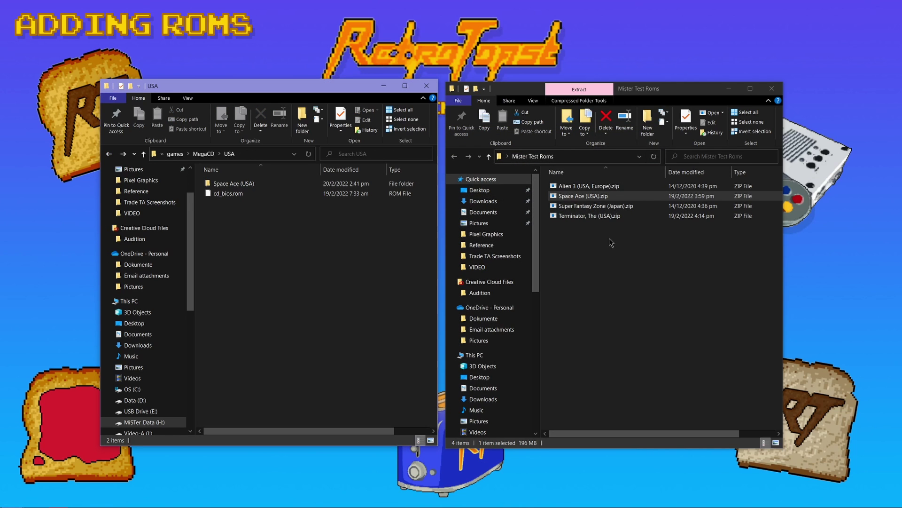
- Create a folder named Terminator, The (USA) in the MegaCD USA folder, reusing the zip file's name, and open it
{"action": "left_click", "coordinate": [587, 216]}
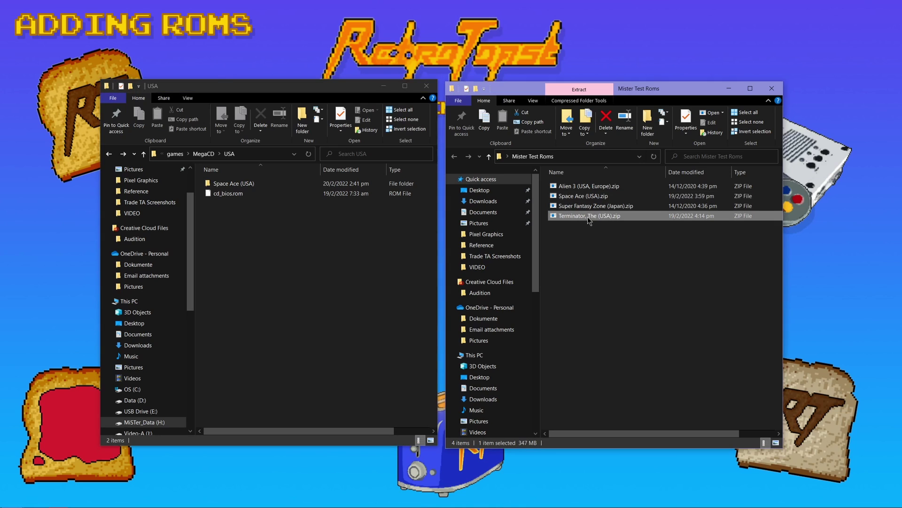
{"action": "left_click", "coordinate": [574, 217]}
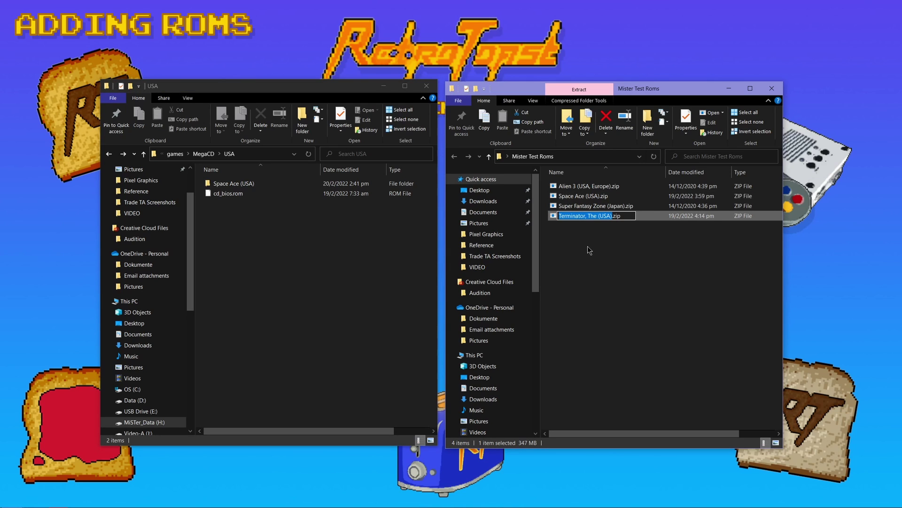
{"action": "key", "text": "ctrl+c"}
{"action": "left_click", "coordinate": [348, 279]}
{"action": "key", "text": "ctrl+shift+n"}
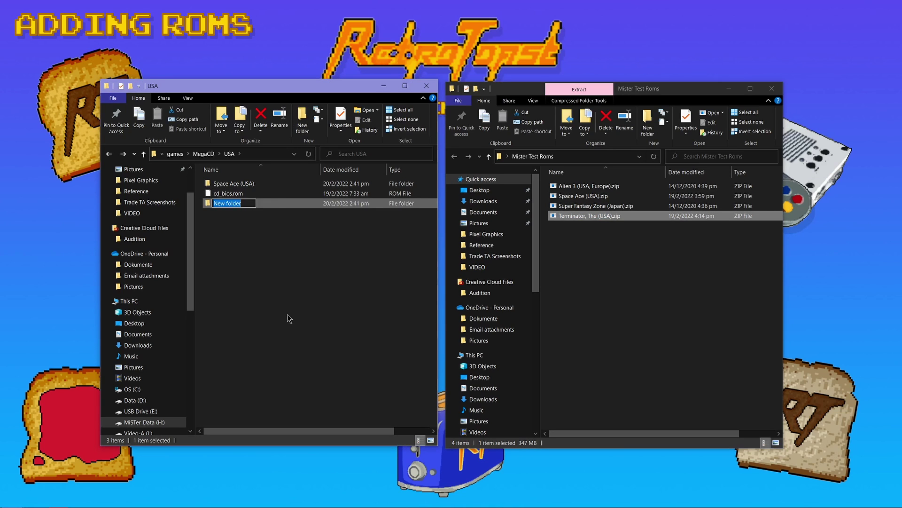
{"action": "key", "text": "ctrl+v"}
{"action": "key", "text": "Return"}
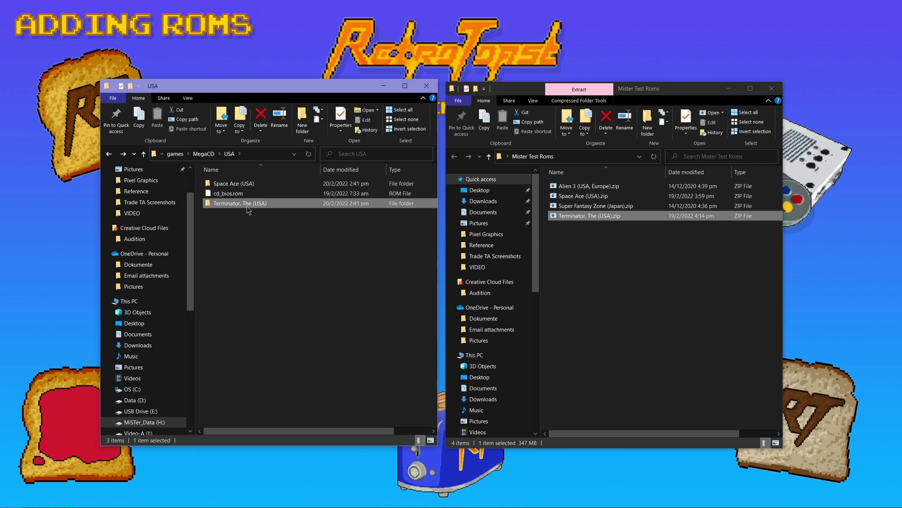
{"action": "double_click", "coordinate": [250, 205]}
- Open Terminator, The (USA).zip in 7-Zip, extract all its .bin tracks and .cue file into the Terminator, The (USA) folder and close the archive
{"action": "right_click", "coordinate": [587, 218]}
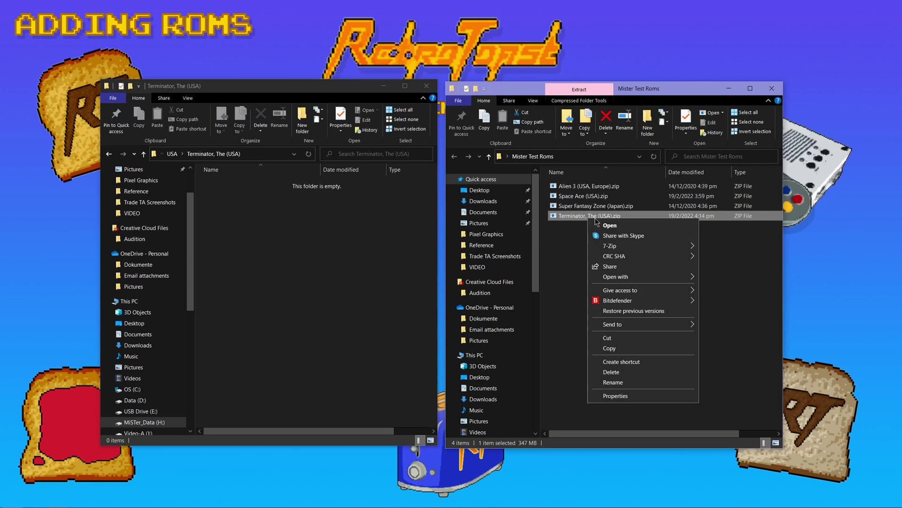
{"action": "mouse_move", "coordinate": [611, 243]}
{"action": "left_click", "coordinate": [720, 247]}
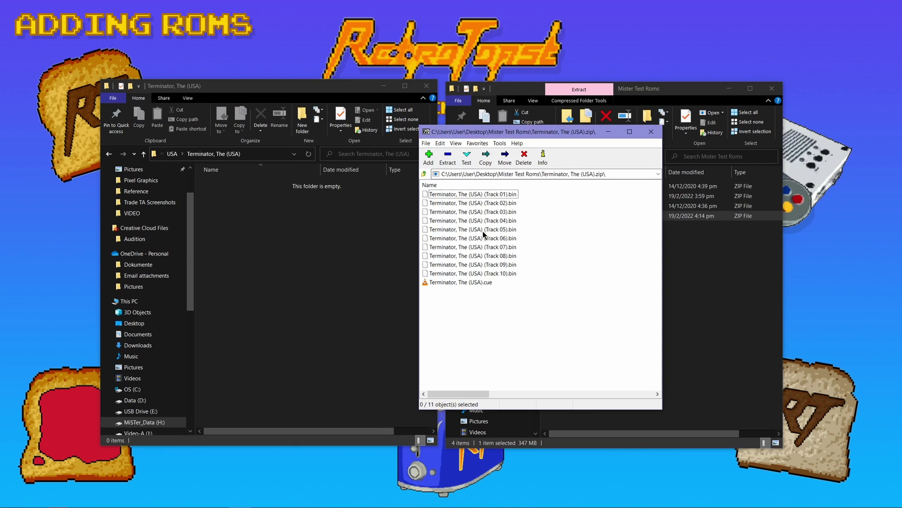
{"action": "left_click", "coordinate": [455, 283]}
{"action": "left_click", "coordinate": [469, 196], "text": "shift"}
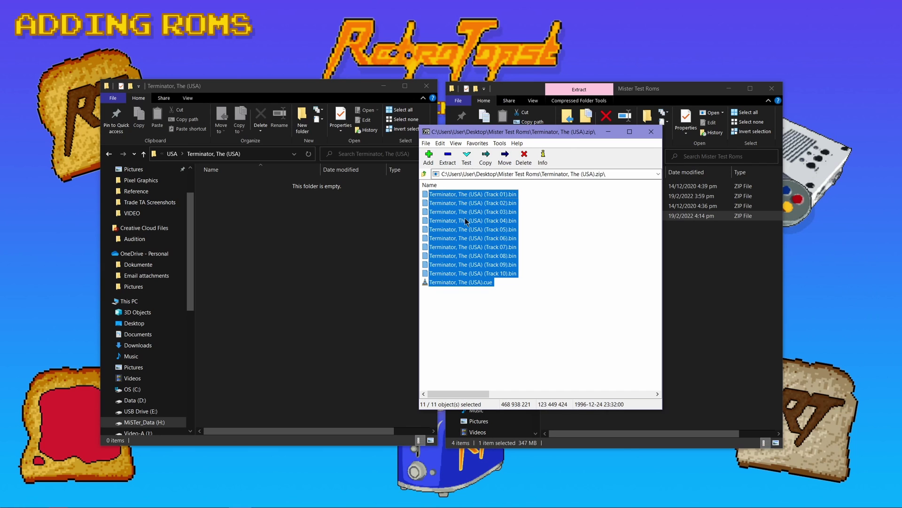
{"action": "left_click_drag", "start_coordinate": [467, 221], "coordinate": [345, 261]}
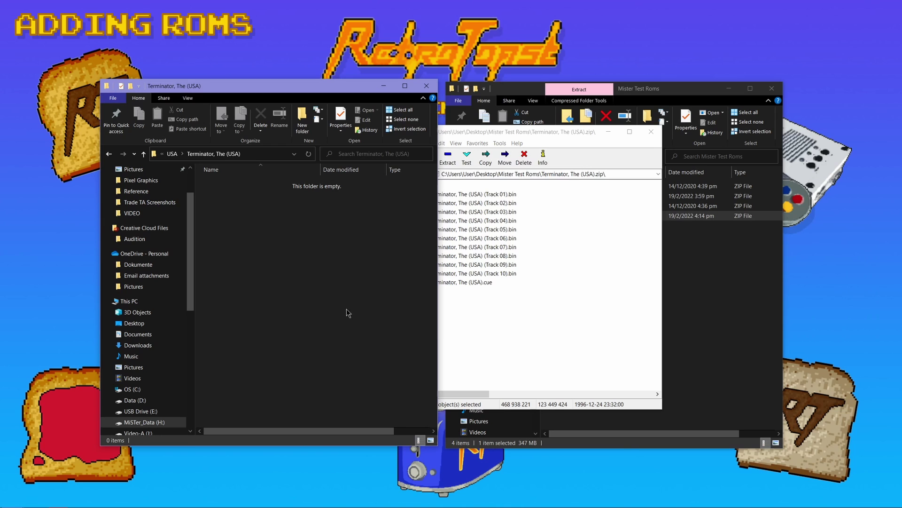
{"action": "left_click_drag", "start_coordinate": [423, 157], "coordinate": [323, 245]}
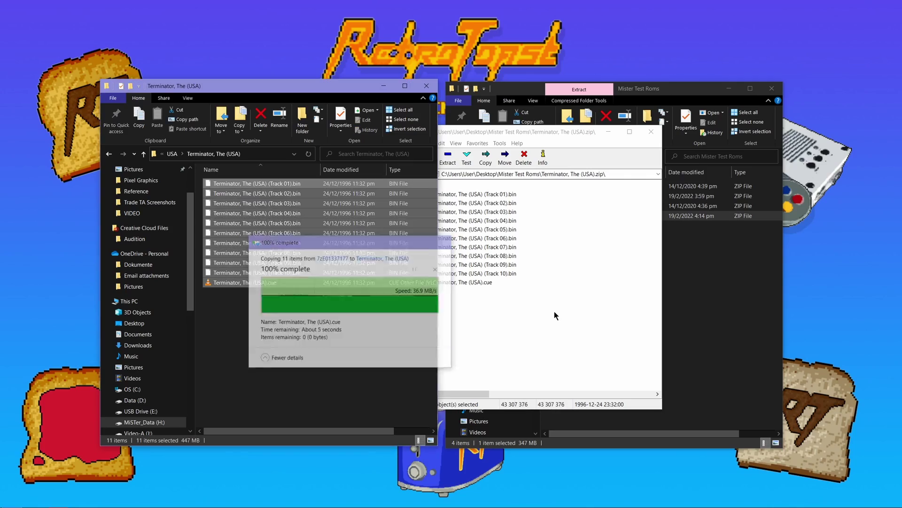
{"action": "left_click", "coordinate": [651, 131]}
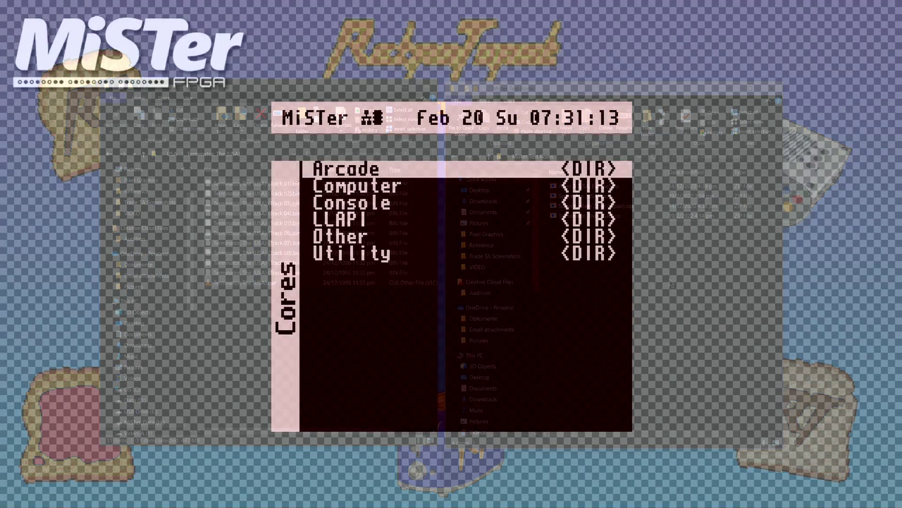
- Switch to the MiSTer and load the Genesis core from the Console cores folder
{"action": "key", "text": "Down"}
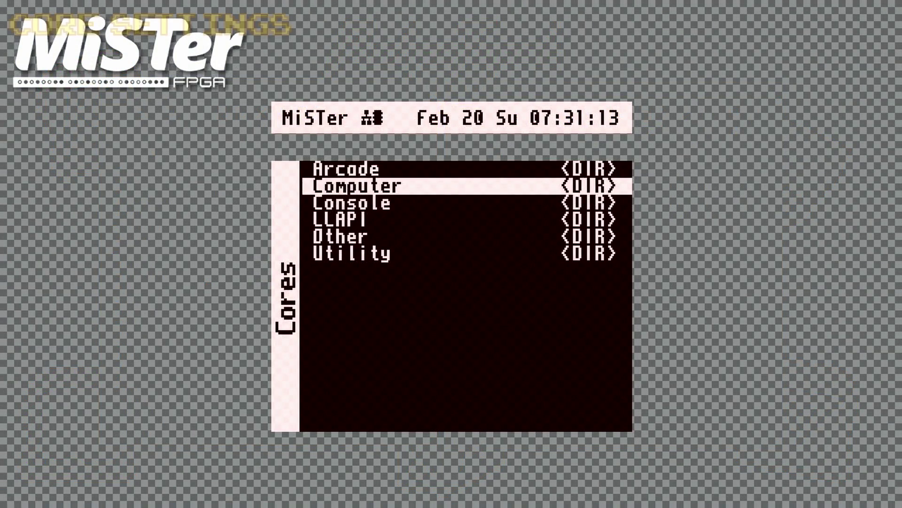
{"action": "key", "text": "Down"}
{"action": "key", "text": "Return"}
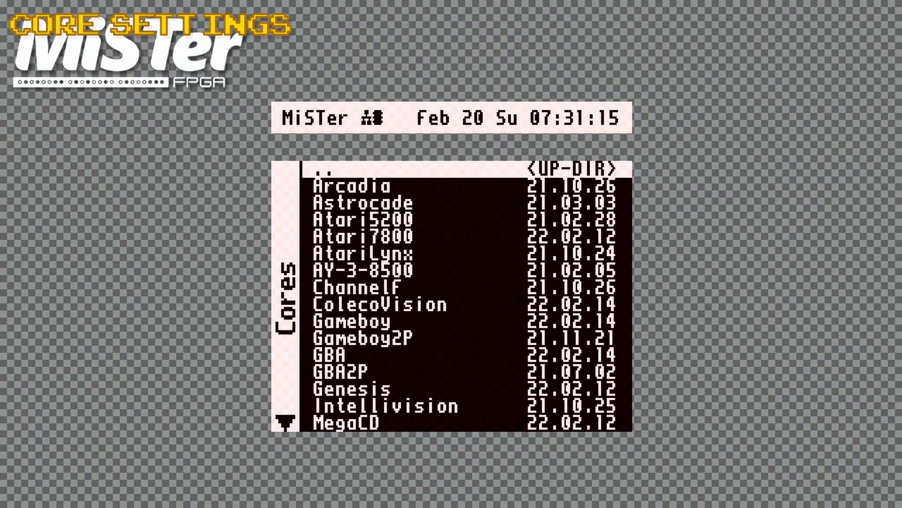
{"action": "key", "text": "Down"}
{"action": "key", "text": "Down"}
{"action": "key", "text": "Down"}
{"action": "key", "text": "Down"}
{"action": "key", "text": "Down"}
{"action": "key", "text": "Down"}
{"action": "key", "text": "Down"}
{"action": "key", "text": "Down"}
{"action": "key", "text": "Down"}
{"action": "key", "text": "Down"}
{"action": "key", "text": "Down"}
{"action": "key", "text": "Down"}
{"action": "key", "text": "Down"}
{"action": "key", "text": "Return"}
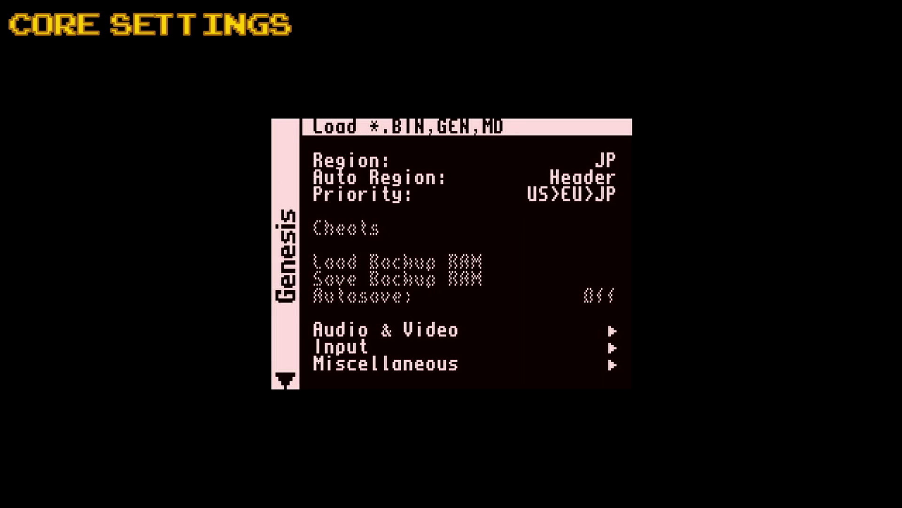
- Examine the Genesis core's Region, Auto Region and Priority options and the entries down to Audio & Video
{"action": "key", "text": "Down"}
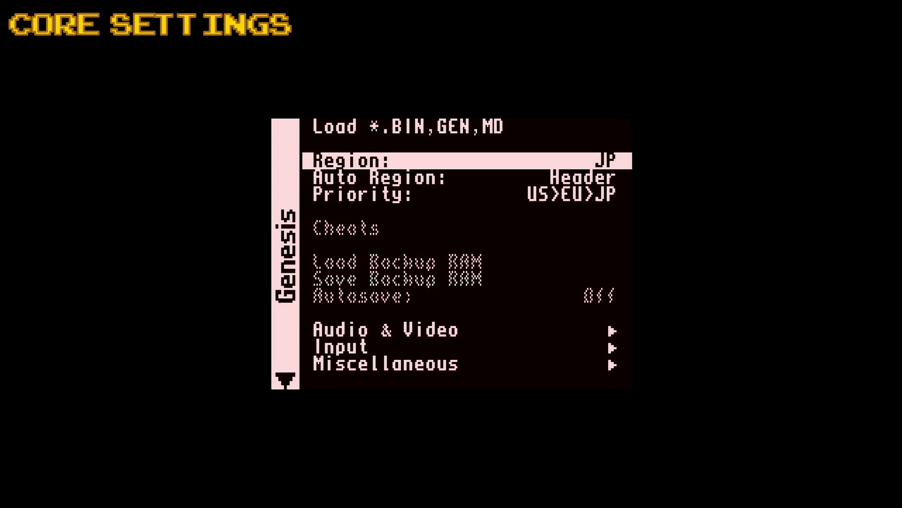
{"action": "key", "text": "Return"}
{"action": "key", "text": "Return"}
{"action": "key", "text": "Return"}
{"action": "key", "text": "Return"}
{"action": "key", "text": "Return"}
{"action": "key", "text": "Return"}
{"action": "key", "text": "Down"}
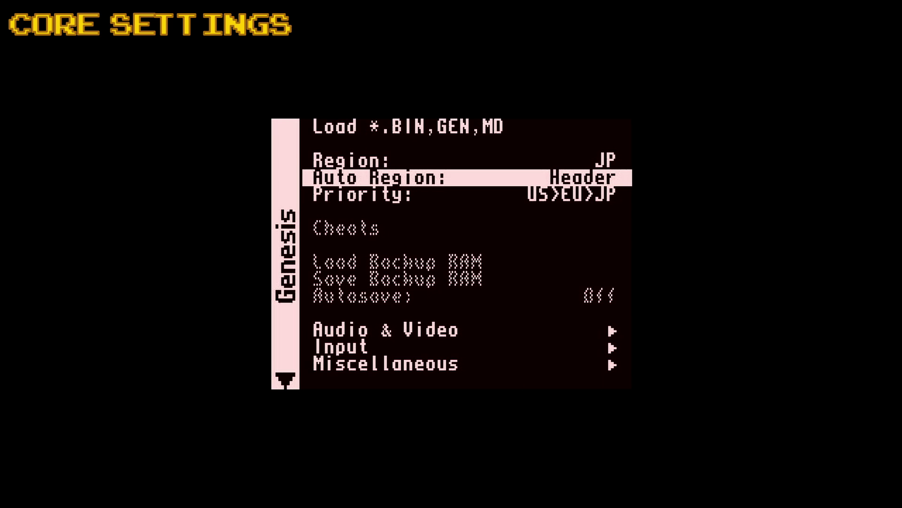
{"action": "key", "text": "Down"}
{"action": "key", "text": "Down"}
{"action": "key", "text": "Down"}
{"action": "key", "text": "Down"}
{"action": "key", "text": "Down"}
{"action": "key", "text": "Down"}
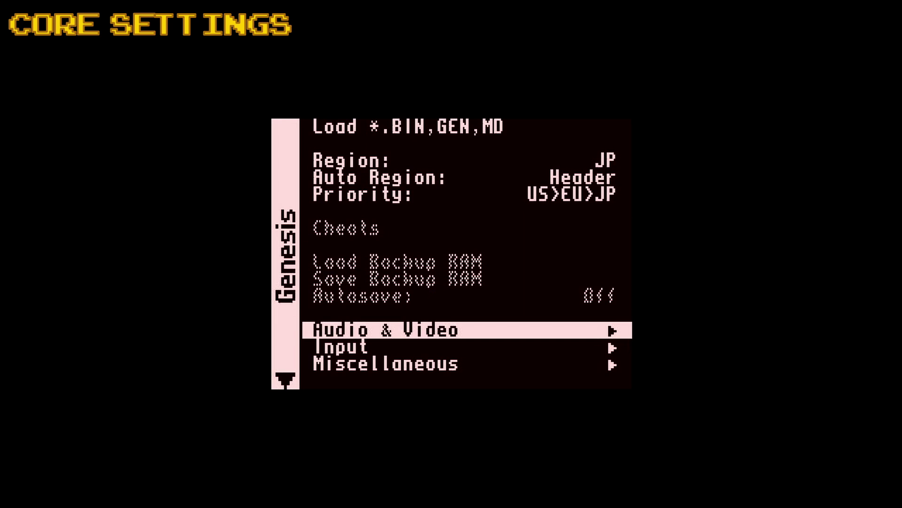
- Define the controller's Genesis buttons, mapping the directions, C, Mode, X and the other requested buttons, and decline setting up alternative buttons
{"action": "key", "text": "Right"}
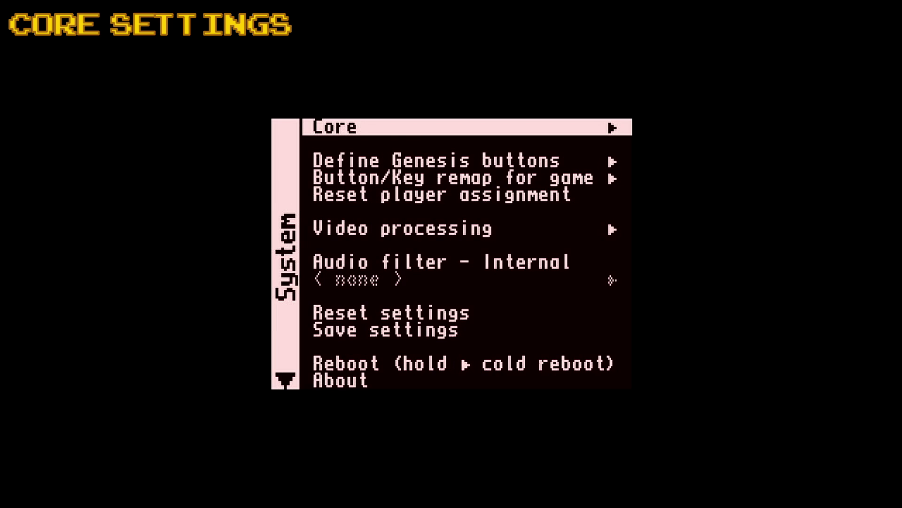
{"action": "key", "text": "Down"}
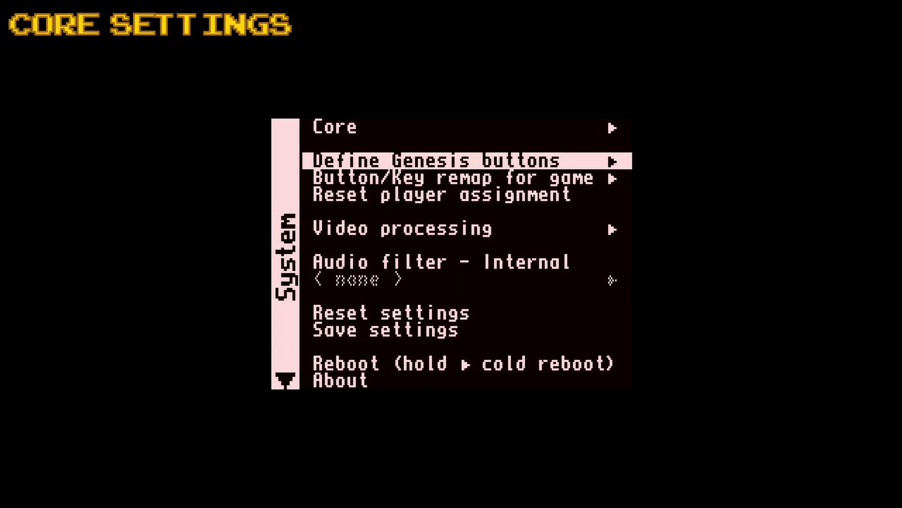
{"action": "key", "text": "Return"}
{"action": "key", "text": "Right"}
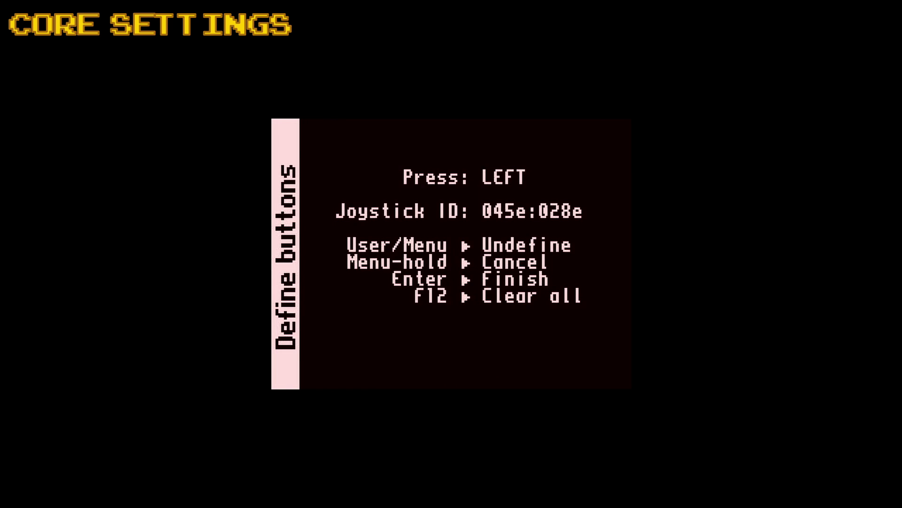
{"action": "key", "text": "Left"}
{"action": "key", "text": "Down"}
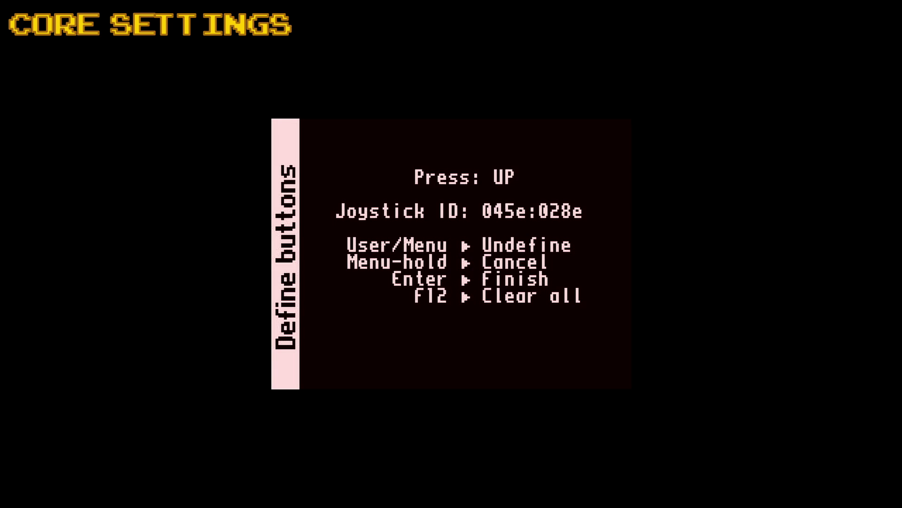
{"action": "key", "text": "Up"}
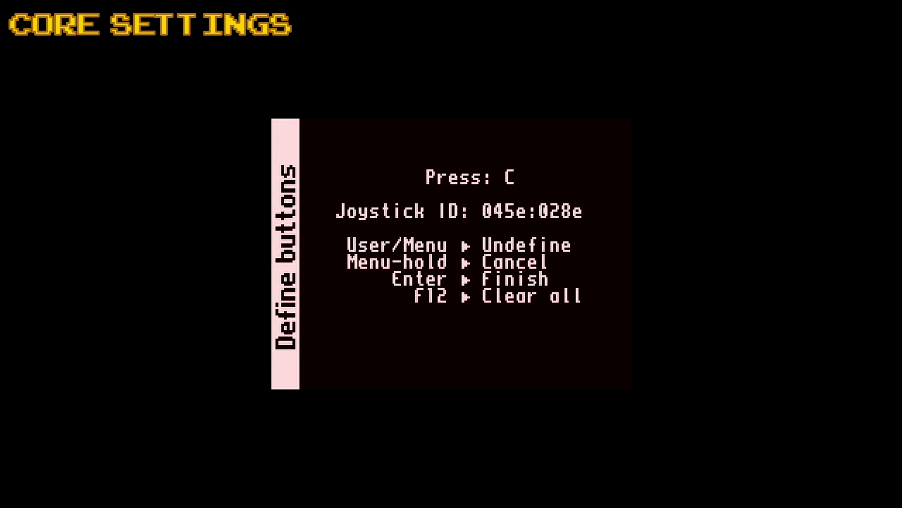
{"action": "key", "text": "c"}
{"action": "key", "text": "s"}
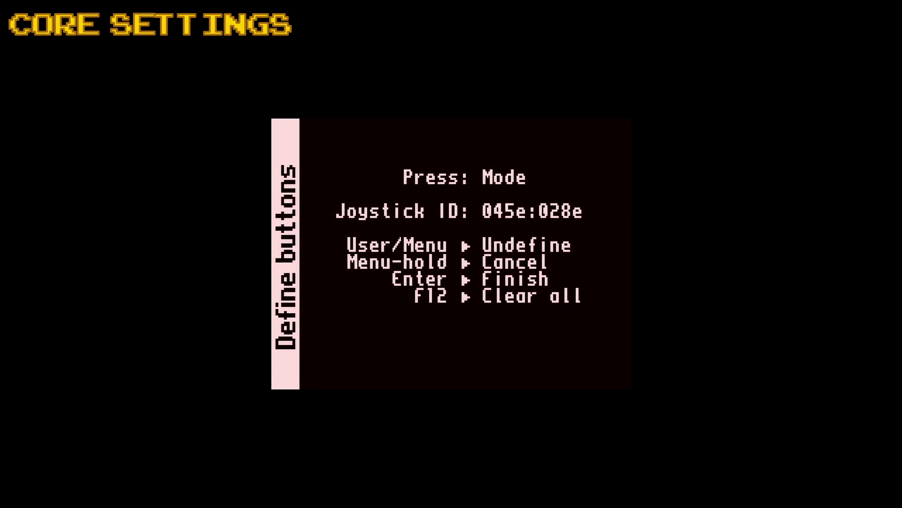
{"action": "key", "text": "m"}
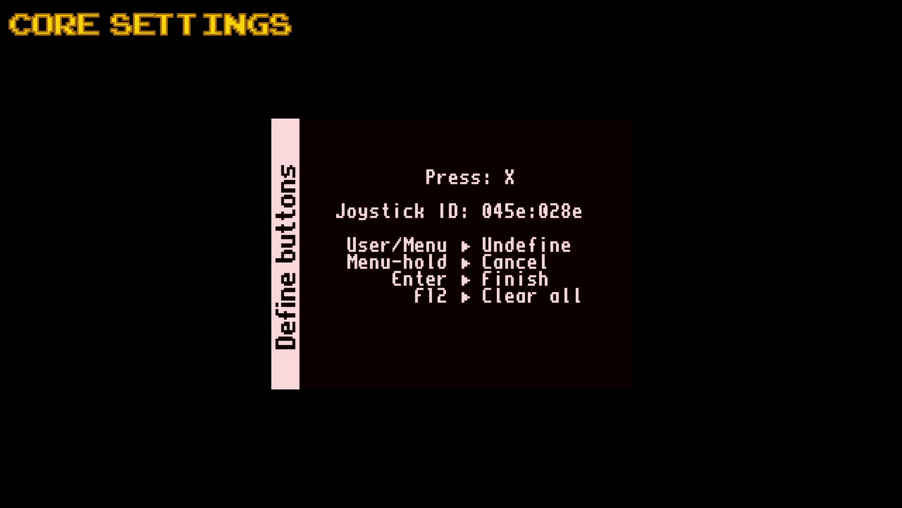
{"action": "key", "text": "x"}
{"action": "key", "text": "z"}
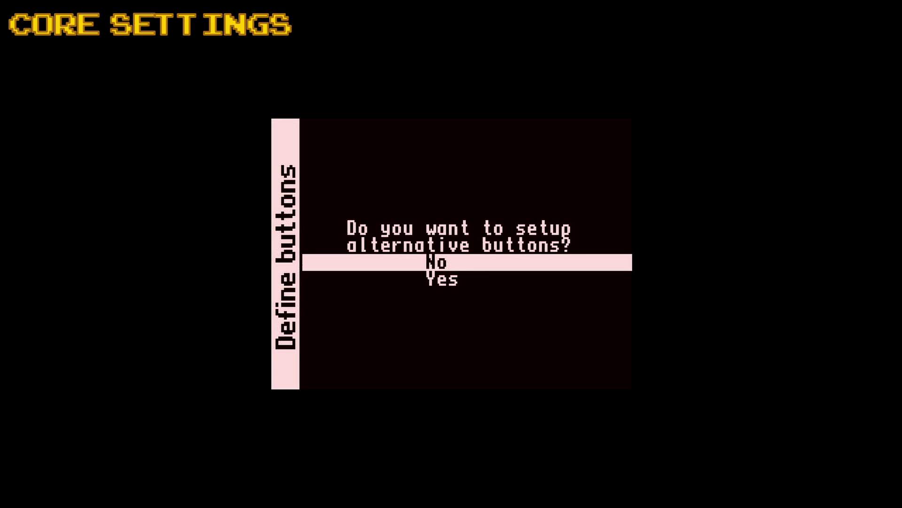
{"action": "key", "text": "Return"}
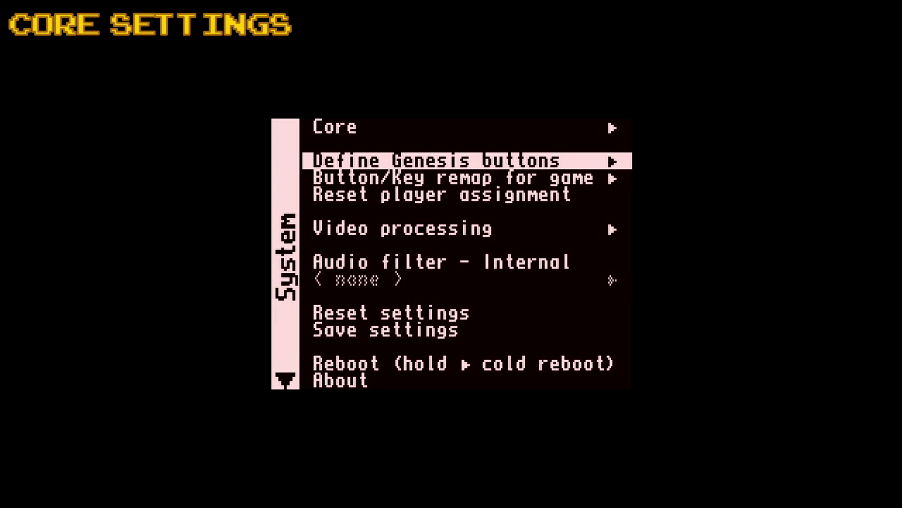
- Save the Genesis core settings and return to the core's main menu
{"action": "key", "text": "Down"}
{"action": "key", "text": "Down"}
{"action": "key", "text": "Down"}
{"action": "key", "text": "Down"}
{"action": "key", "text": "Down"}
{"action": "key", "text": "Down"}
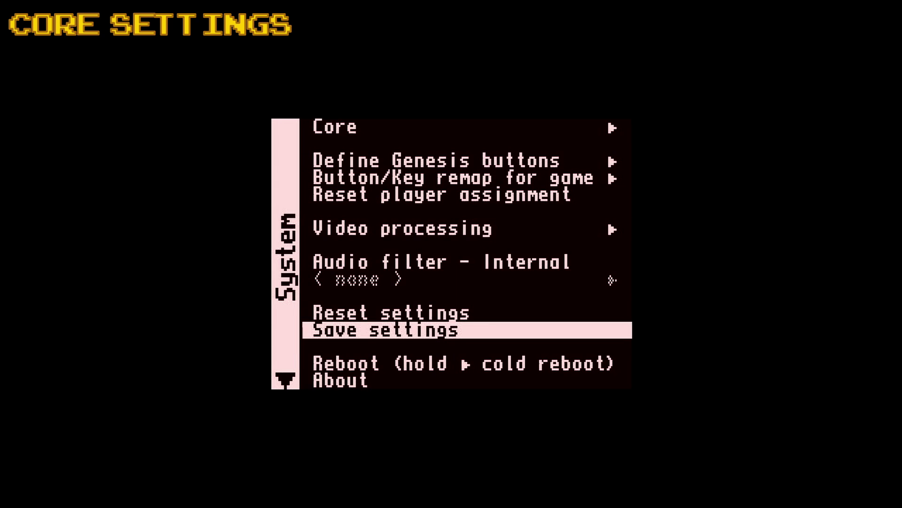
{"action": "key", "text": "Up"}
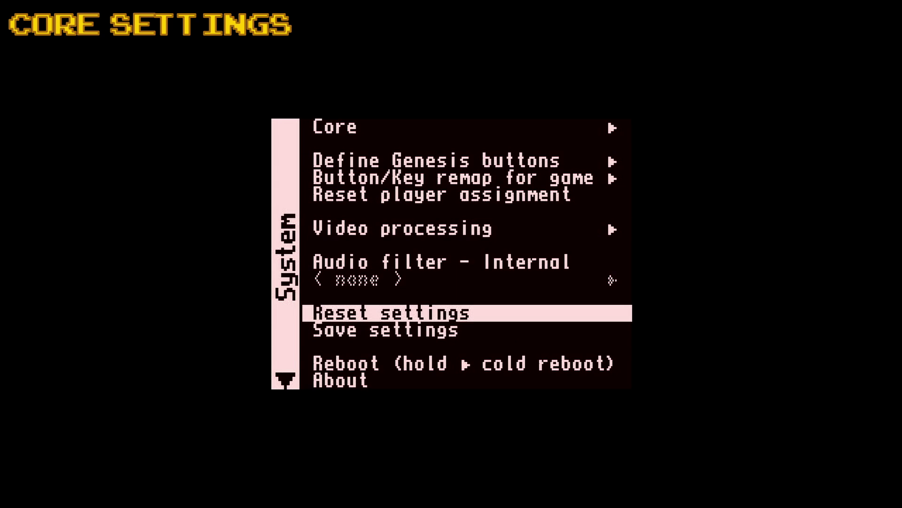
{"action": "key", "text": "Down"}
{"action": "key", "text": "Down"}
{"action": "key", "text": "Up"}
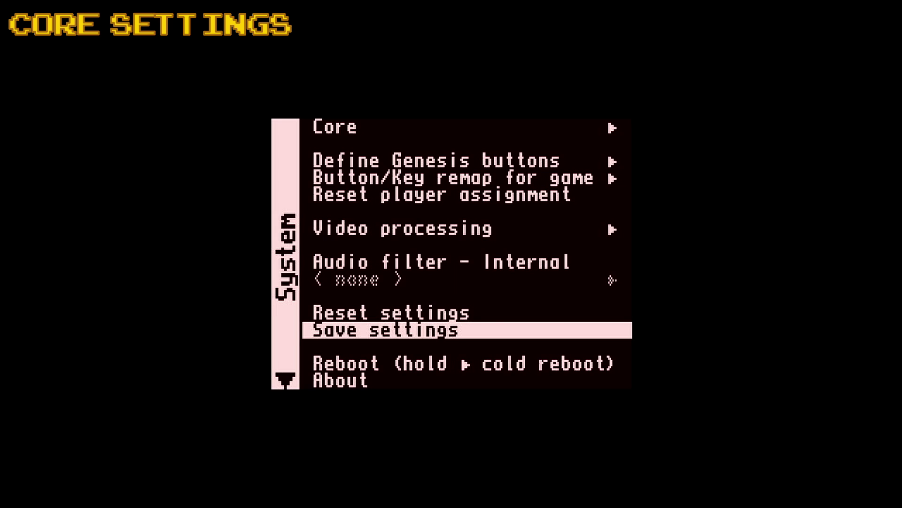
{"action": "key", "text": "Return"}
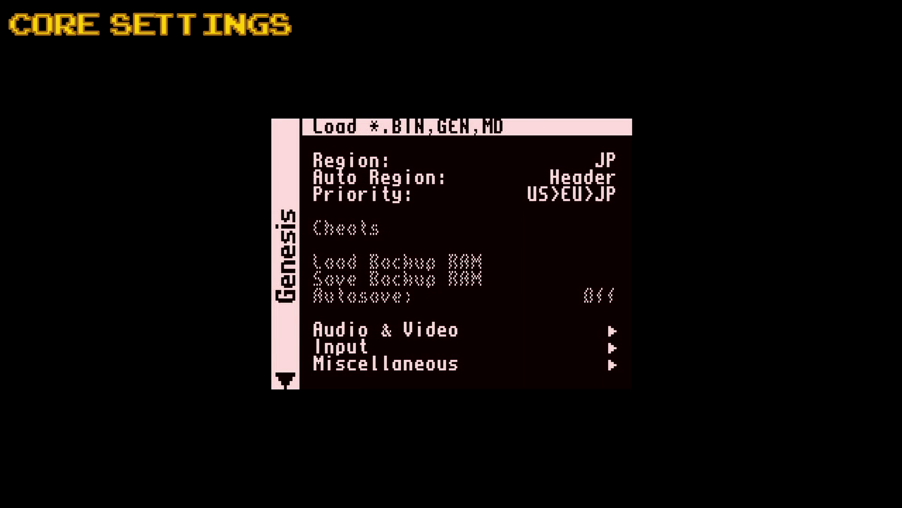
- Load the Super Fantasy Zone (Japan) game in the Genesis core
{"action": "key", "text": "Return"}
{"action": "key", "text": "Down"}
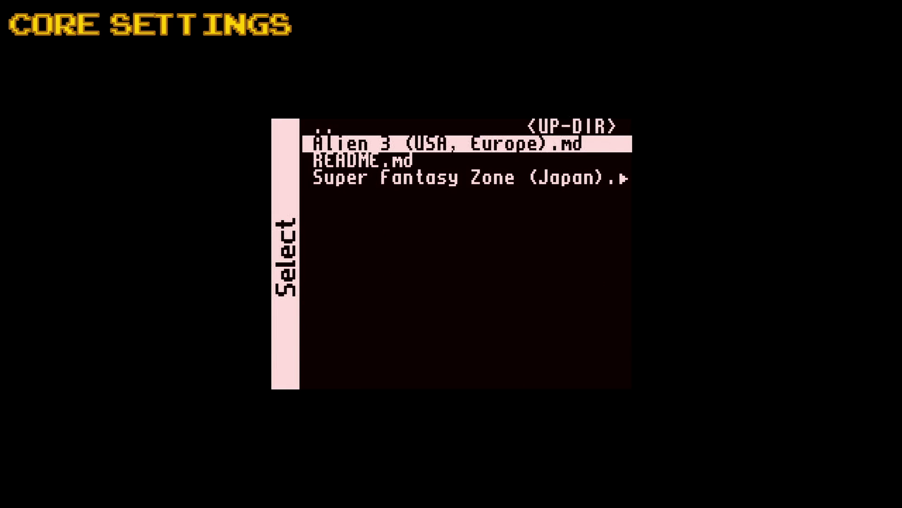
{"action": "key", "text": "Down"}
{"action": "key", "text": "Down"}
{"action": "key", "text": "Return"}
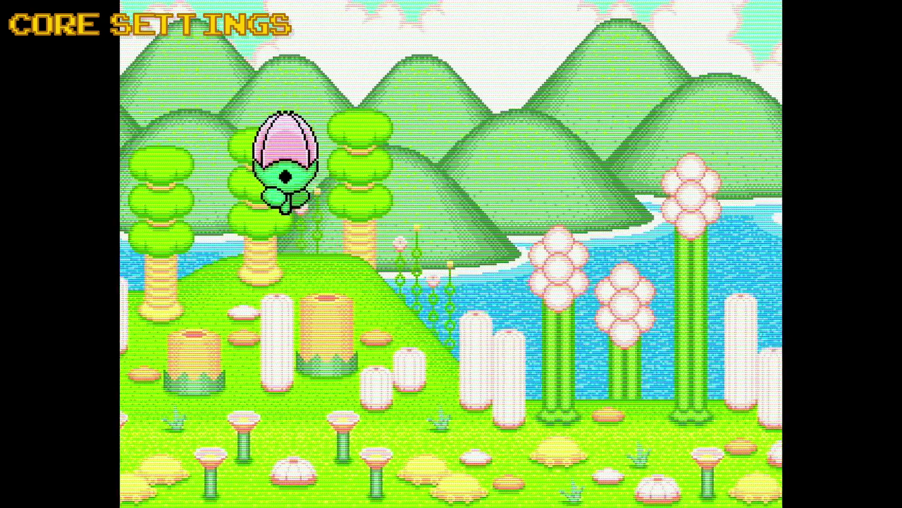
- Bring up the core's System settings over the running game and open its Video processing options
{"action": "key", "text": "F12"}
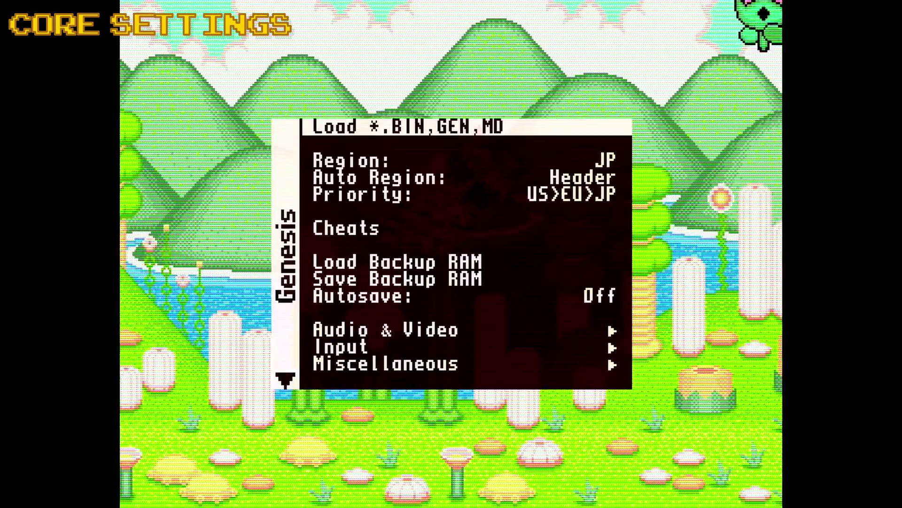
{"action": "key", "text": "Right"}
{"action": "key", "text": "Down"}
{"action": "key", "text": "Down"}
{"action": "key", "text": "Down"}
{"action": "key", "text": "Down"}
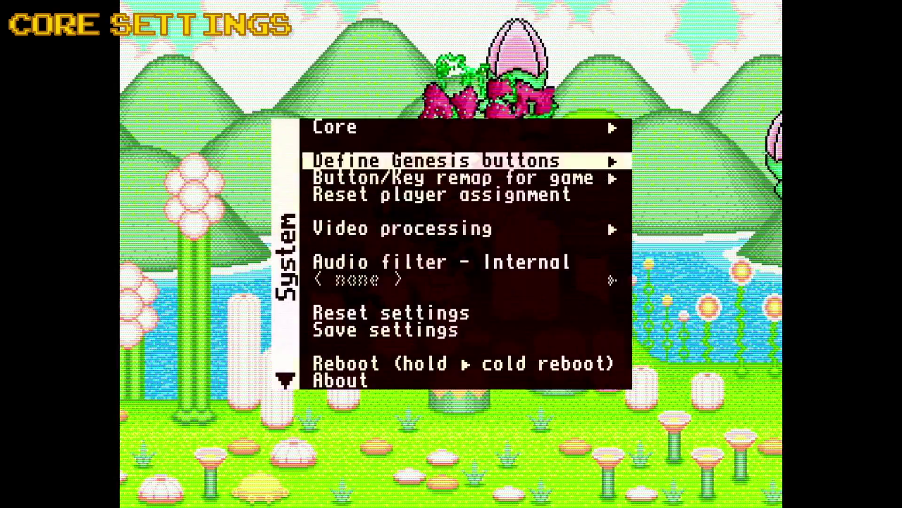
{"action": "key", "text": "Return"}
{"action": "key", "text": "Down"}
{"action": "key", "text": "Down"}
{"action": "key", "text": "Down"}
{"action": "key", "text": "Down"}
{"action": "key", "text": "Down"}
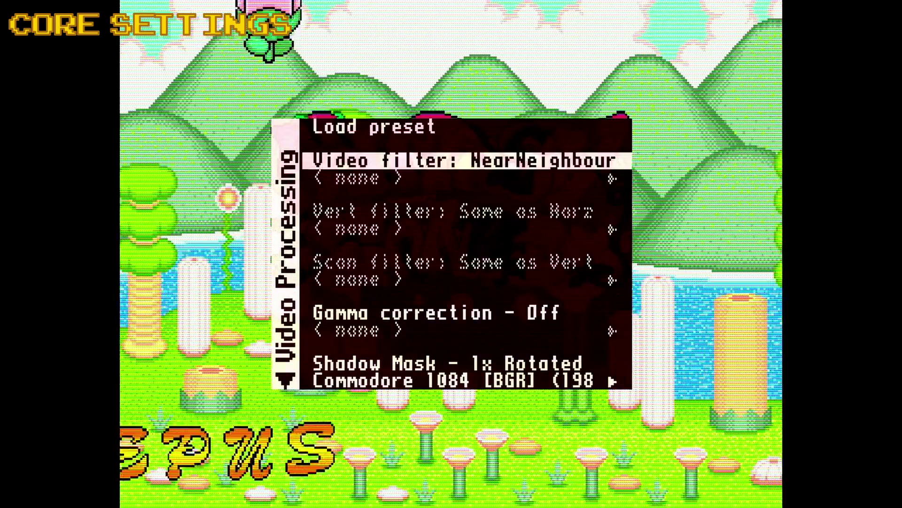
- Compare the Shadow Mask modes 1x, 2x, 1x Rotated and 2x Rotated, set it to None and leave the video processing options
{"action": "key", "text": "Down"}
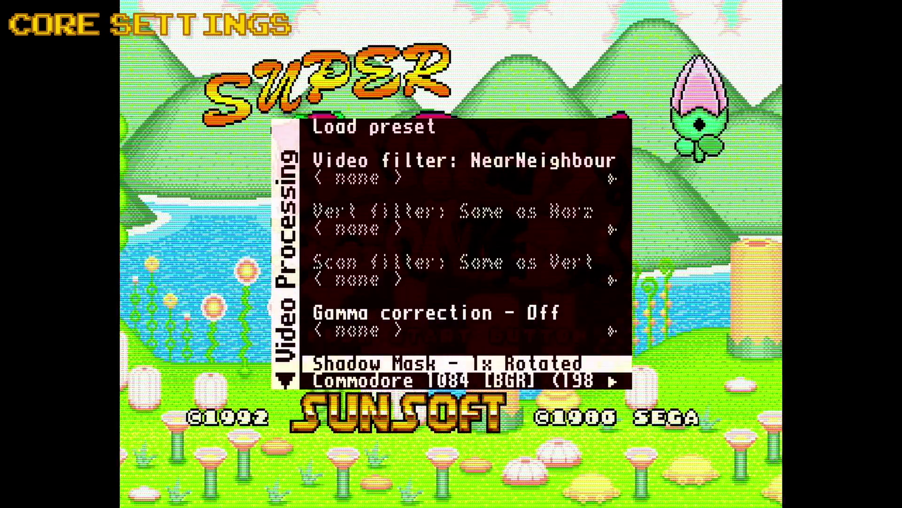
{"action": "key", "text": "Return"}
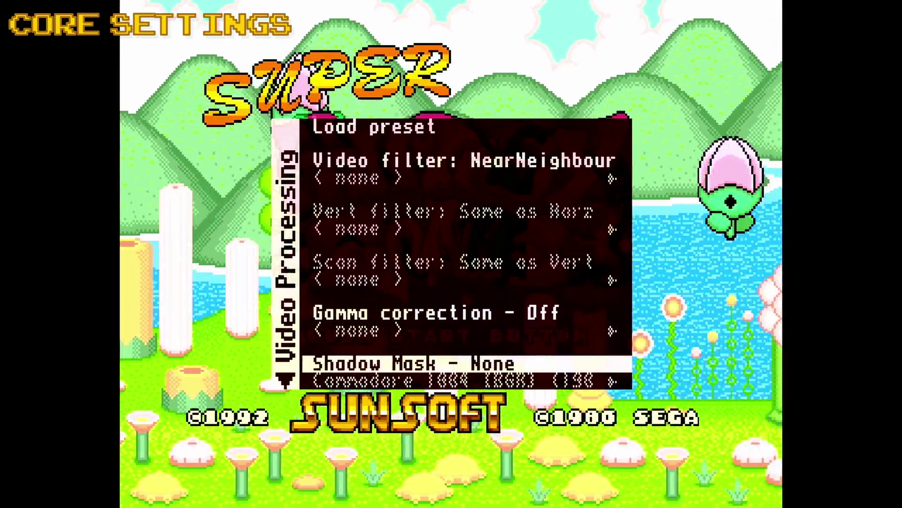
{"action": "key", "text": "Return"}
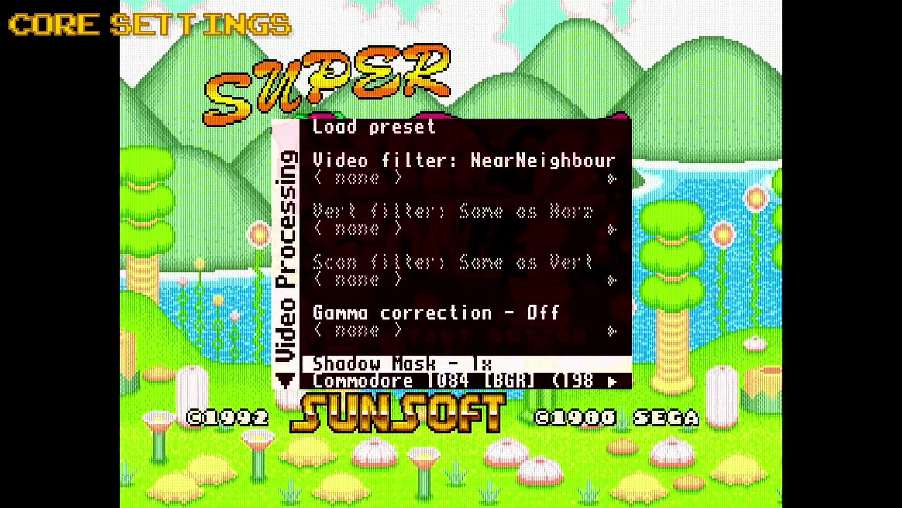
{"action": "key", "text": "Return"}
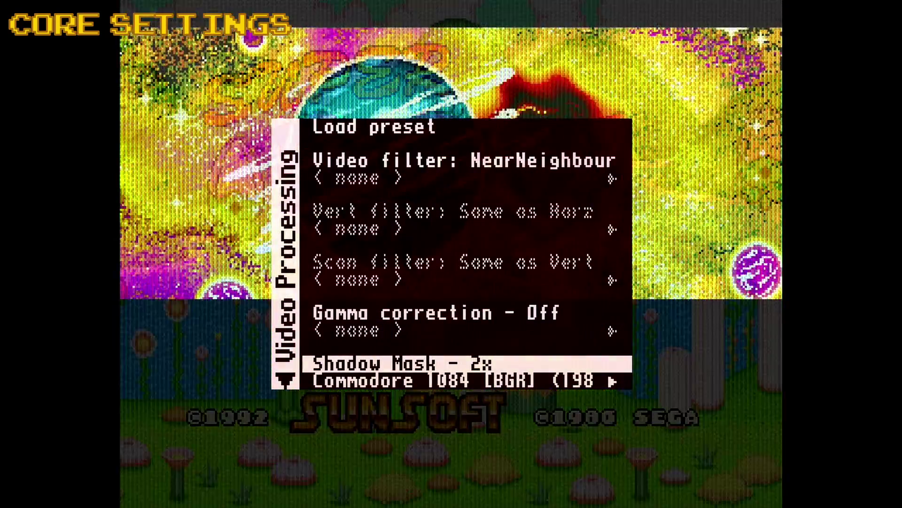
{"action": "key", "text": "Return"}
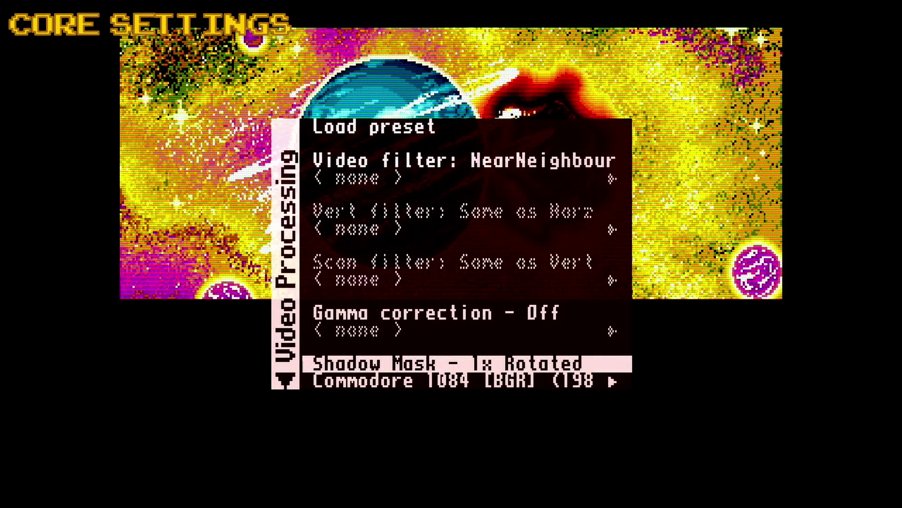
{"action": "key", "text": "Return"}
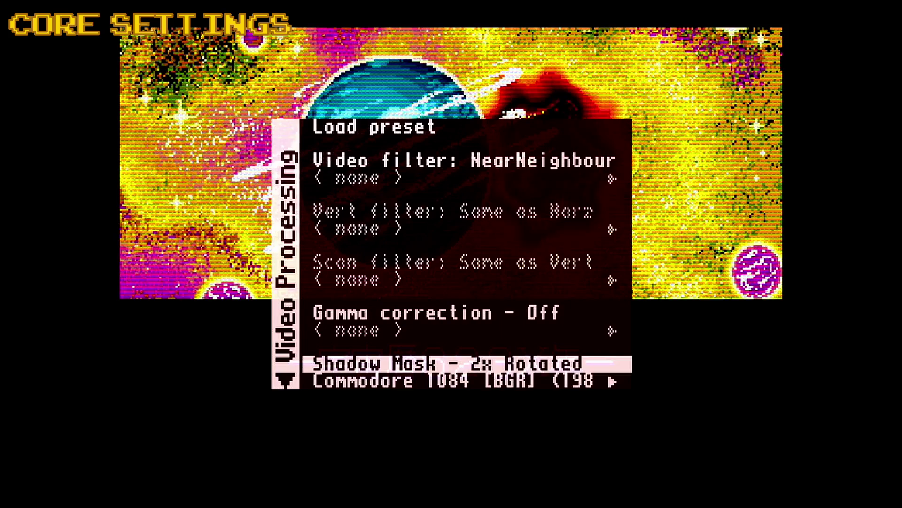
{"action": "key", "text": "Return"}
{"action": "key", "text": "Escape"}
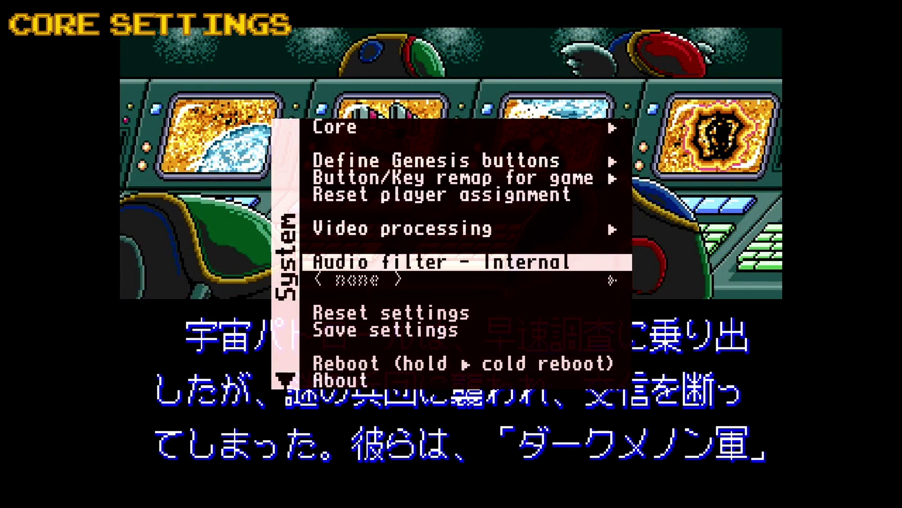
- Return to the Genesis core's main menu and open its Audio & Video settings
{"action": "key", "text": "Left"}
{"action": "key", "text": "Down"}
{"action": "key", "text": "Down"}
{"action": "key", "text": "Down"}
{"action": "key", "text": "Down"}
{"action": "key", "text": "Down"}
{"action": "key", "text": "Down"}
{"action": "key", "text": "Down"}
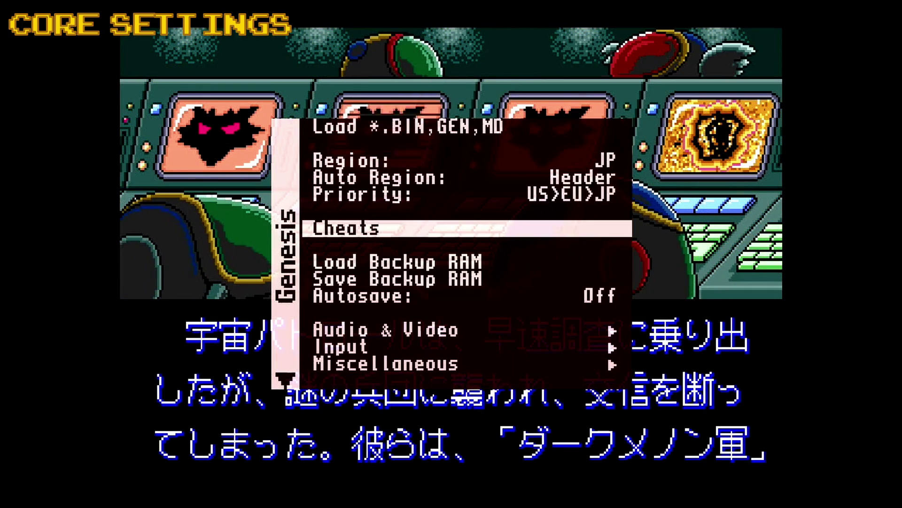
{"action": "key", "text": "Down"}
{"action": "key", "text": "Return"}
{"action": "key", "text": "Down"}
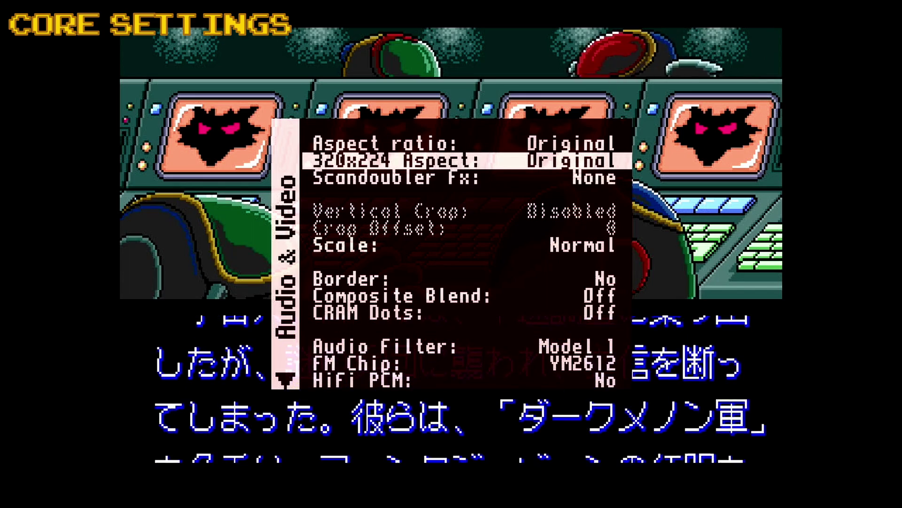
- Try the Scandoubler Fx modes HQ2x, CRT 25% and CRT 50%, and set it back to None
{"action": "key", "text": "Down"}
{"action": "key", "text": "Return"}
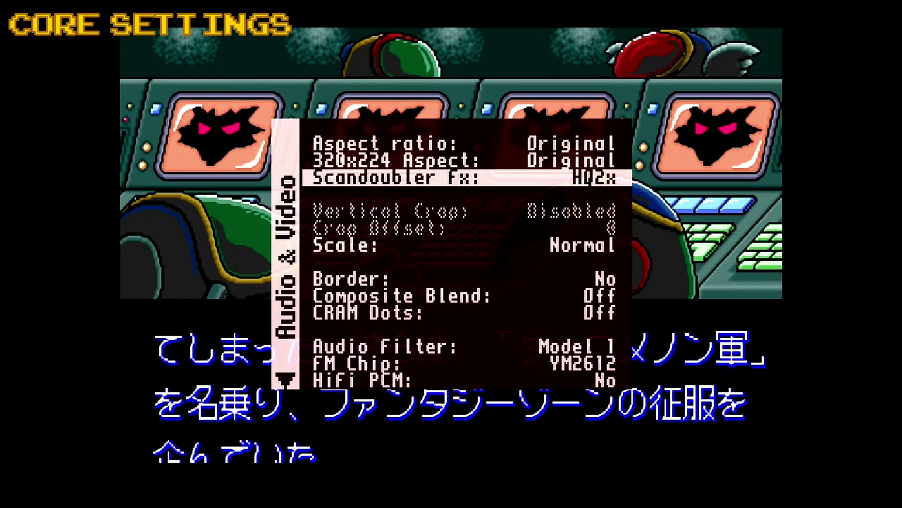
{"action": "key", "text": "Return"}
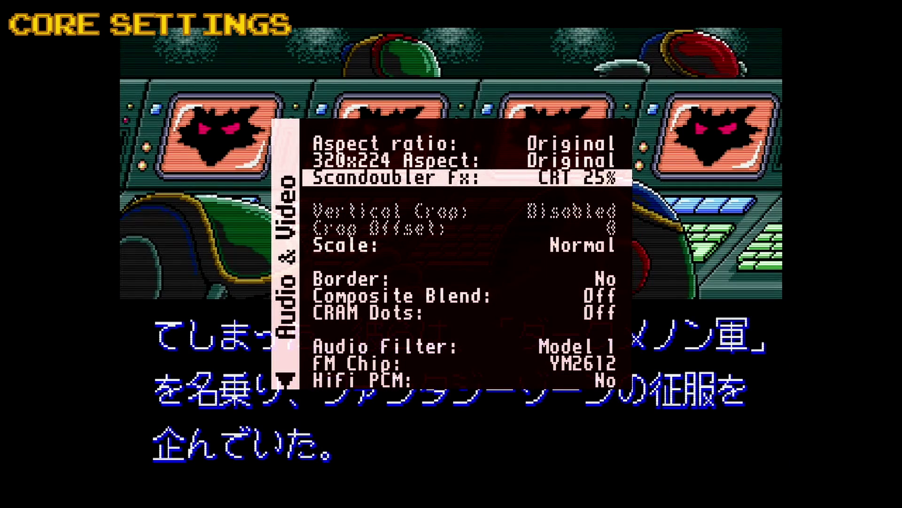
{"action": "key", "text": "Return"}
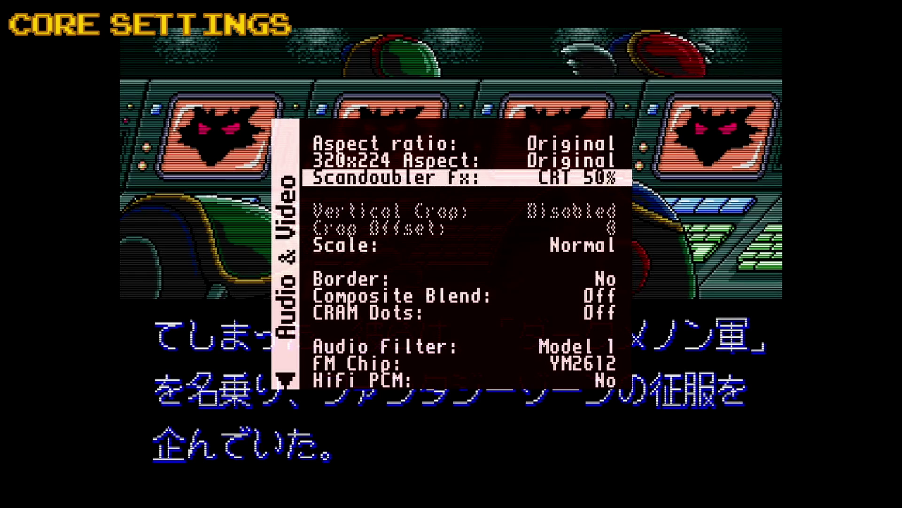
{"action": "key", "text": "Return"}
{"action": "key", "text": "Return"}
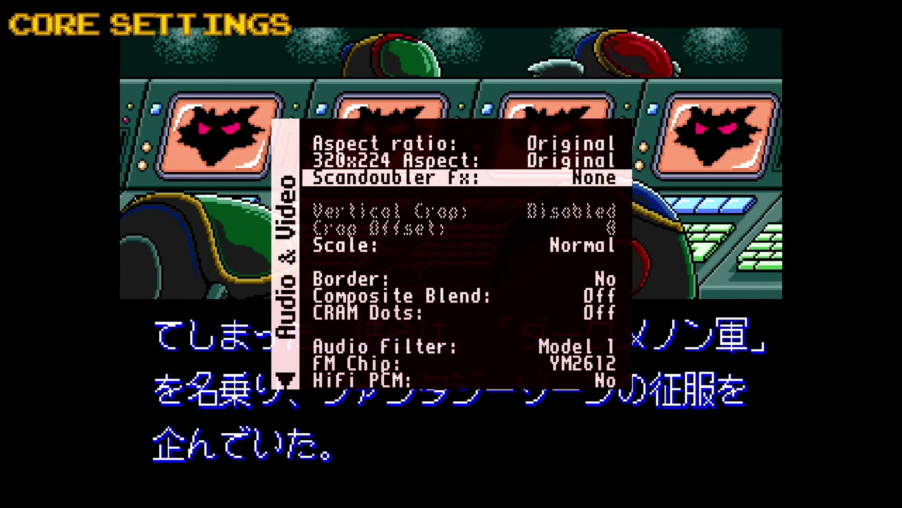
- Save the Genesis core's settings, close the menu and start a game of Super Fantasy Zone
{"action": "key", "text": "Right"}
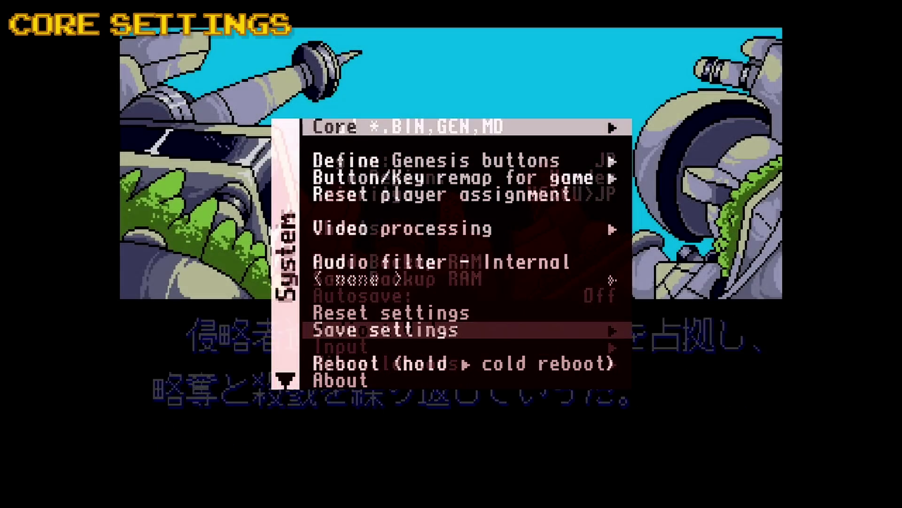
{"action": "key", "text": "Down"}
{"action": "key", "text": "Down"}
{"action": "key", "text": "Down"}
{"action": "key", "text": "Down"}
{"action": "key", "text": "Down"}
{"action": "key", "text": "Down"}
{"action": "key", "text": "Down"}
{"action": "key", "text": "Return"}
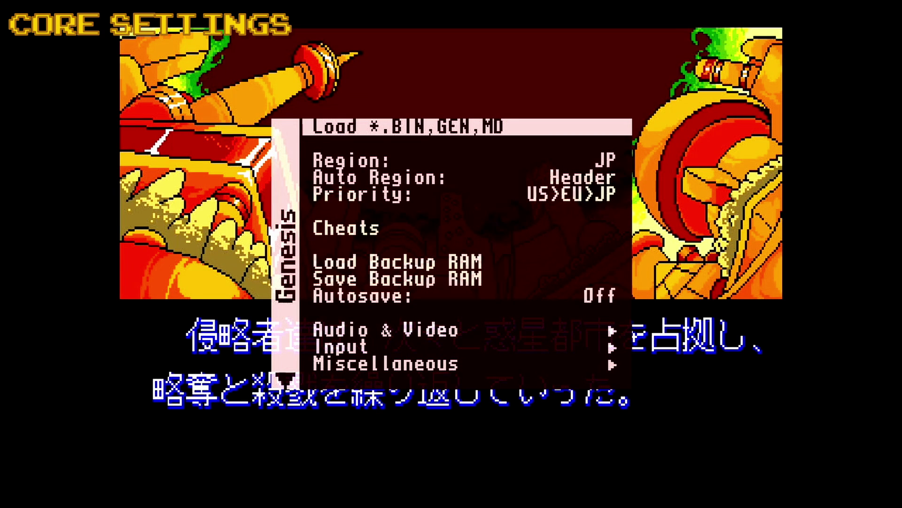
{"action": "key", "text": "F12"}
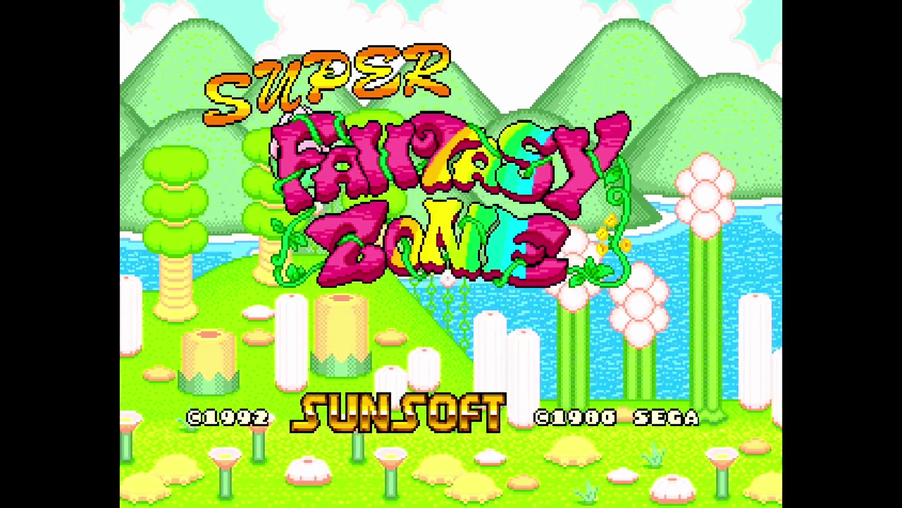
{"action": "key", "text": "Return"}
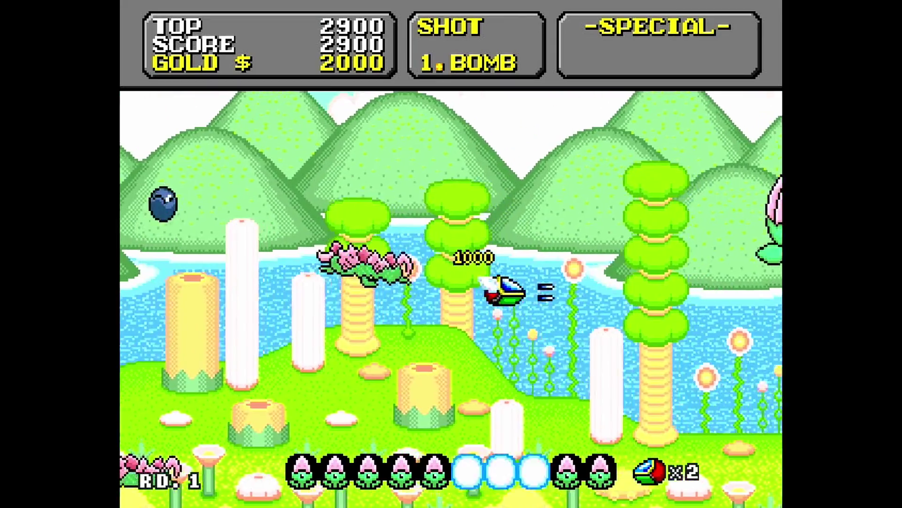
- Bring up the System settings over the game and switch to the MegaCD core
{"action": "key", "text": "Left"}
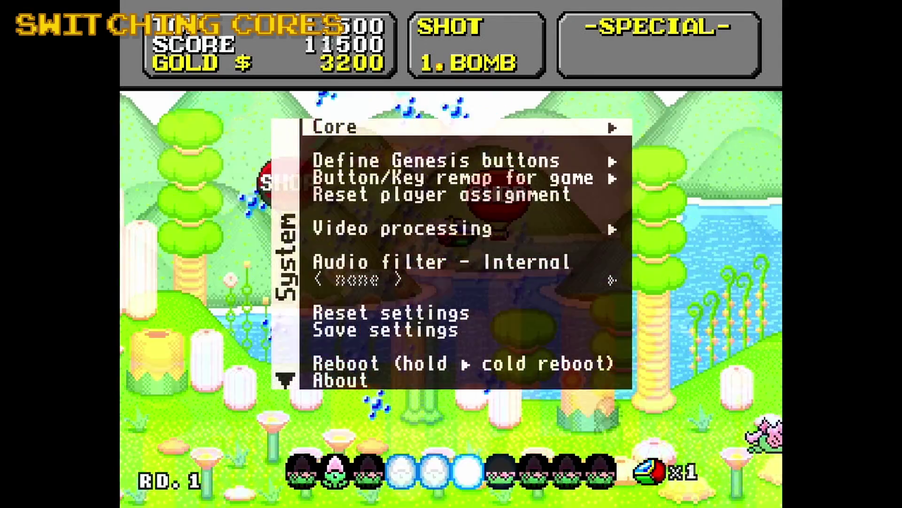
{"action": "key", "text": "Return"}
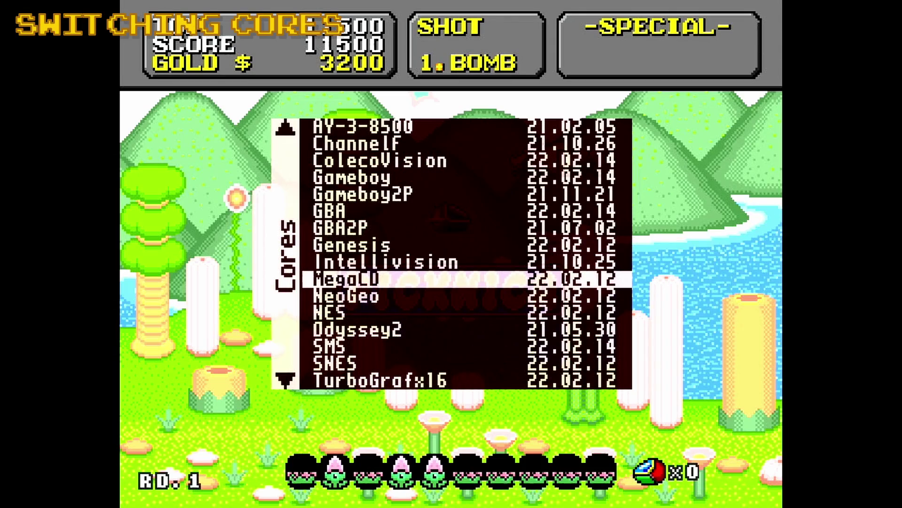
{"action": "key", "text": "Return"}
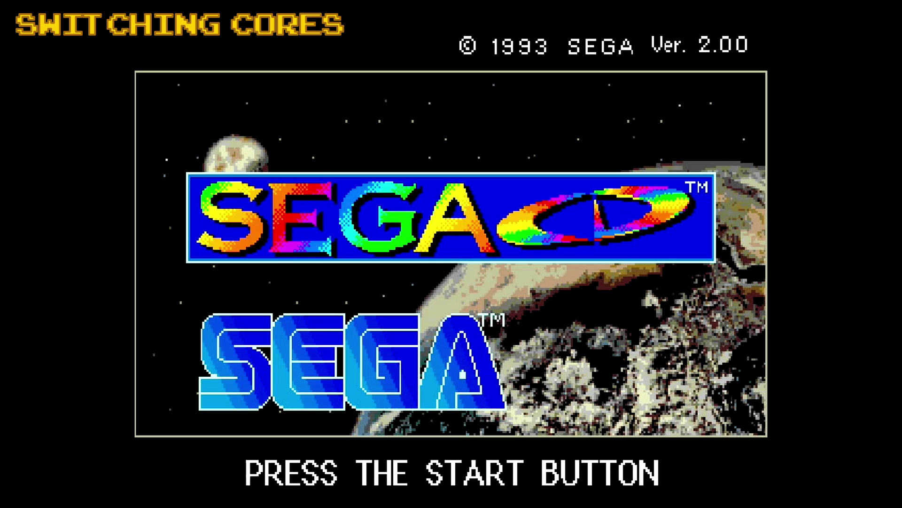
- Bring up the MegaCD core's menu and go to its System settings
{"action": "key", "text": "F12"}
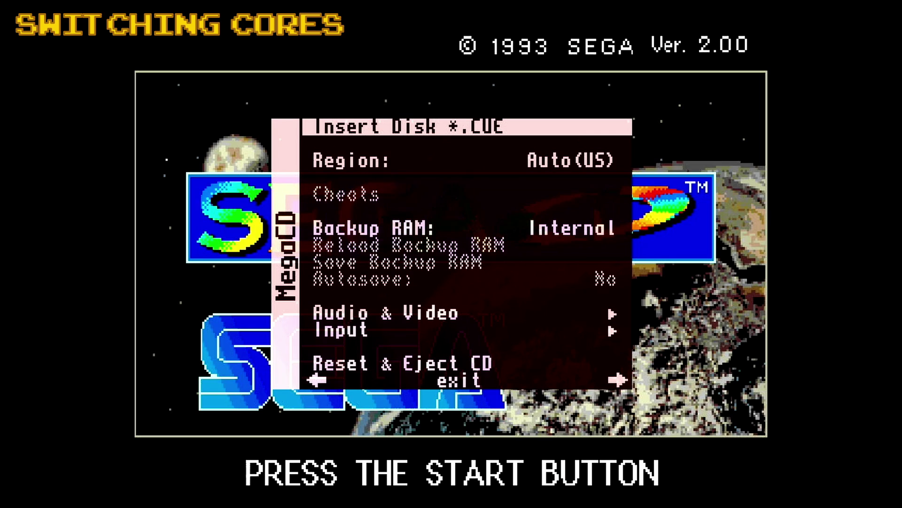
{"action": "key", "text": "Down"}
{"action": "key", "text": "Down"}
{"action": "key", "text": "Down"}
{"action": "key", "text": "Down"}
{"action": "key", "text": "Return"}
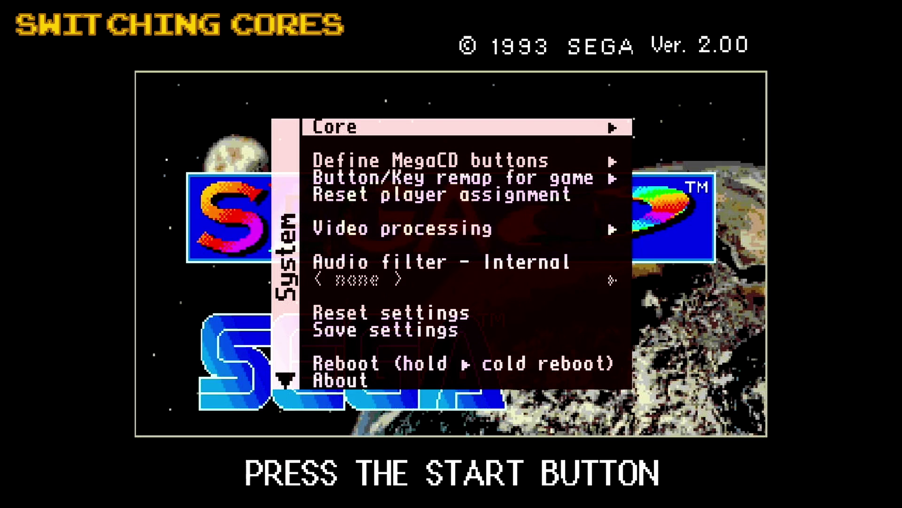
- Define the controller's direction, action and Start buttons for the MegaCD core, declining the alternative button setup
{"action": "key", "text": "Down"}
{"action": "key", "text": "Return"}
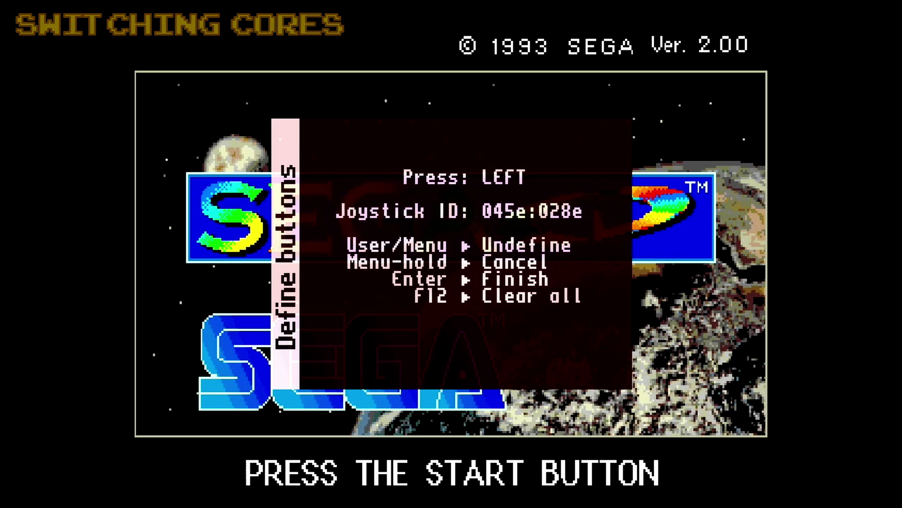
{"action": "key", "text": "Left"}
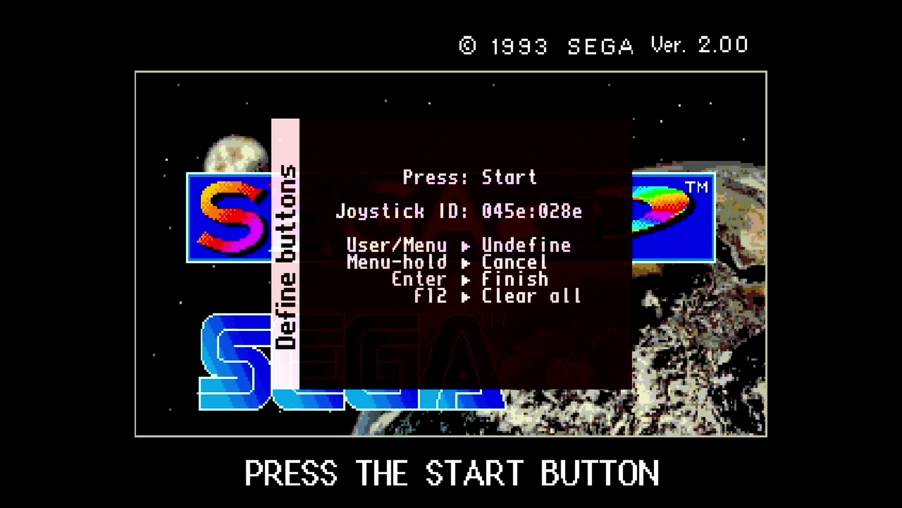
{"action": "key", "text": "m"}
{"action": "key", "text": "x"}
{"action": "key", "text": "z"}
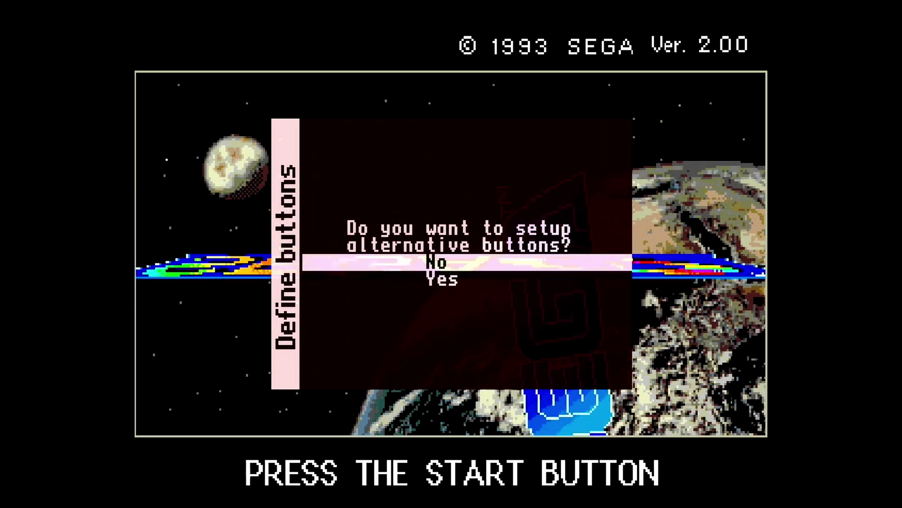
{"action": "key", "text": "Return"}
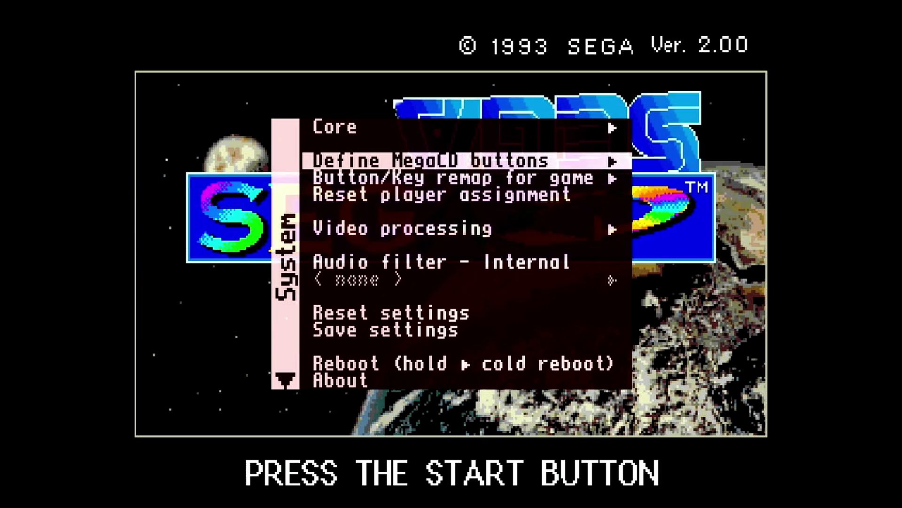
- Save the MegaCD core's settings and go back to its main menu
{"action": "key", "text": "Down"}
{"action": "key", "text": "Down"}
{"action": "key", "text": "Down"}
{"action": "key", "text": "Down"}
{"action": "key", "text": "Down"}
{"action": "key", "text": "Down"}
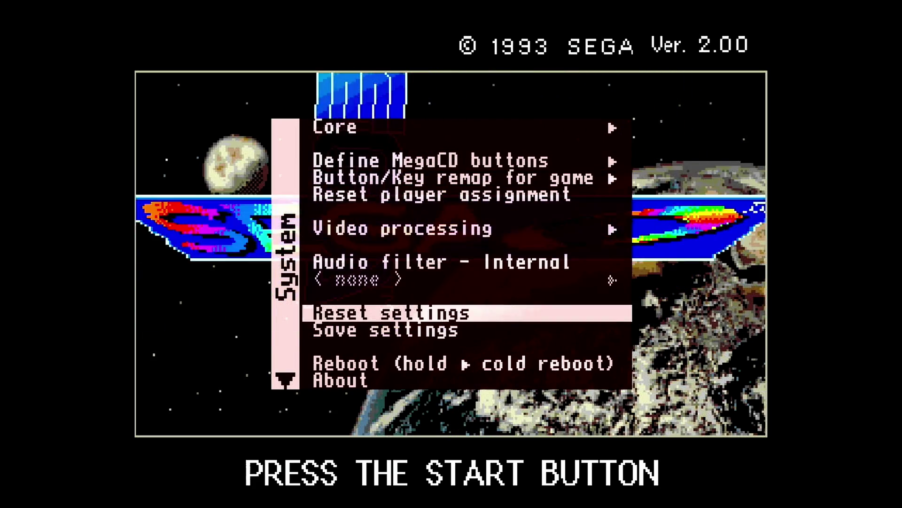
{"action": "key", "text": "Down"}
{"action": "key", "text": "Return"}
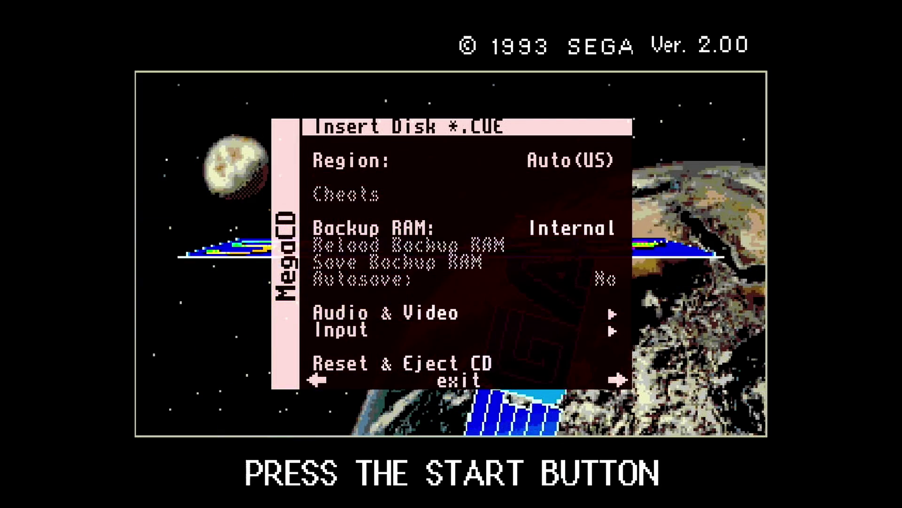
- Insert the game disk from the folder "Terminator, The (USA)" and start it from the Sega CD start screen
{"action": "key", "text": "Return"}
{"action": "key", "text": "Down"}
{"action": "key", "text": "Down"}
{"action": "key", "text": "Down"}
{"action": "key", "text": "Return"}
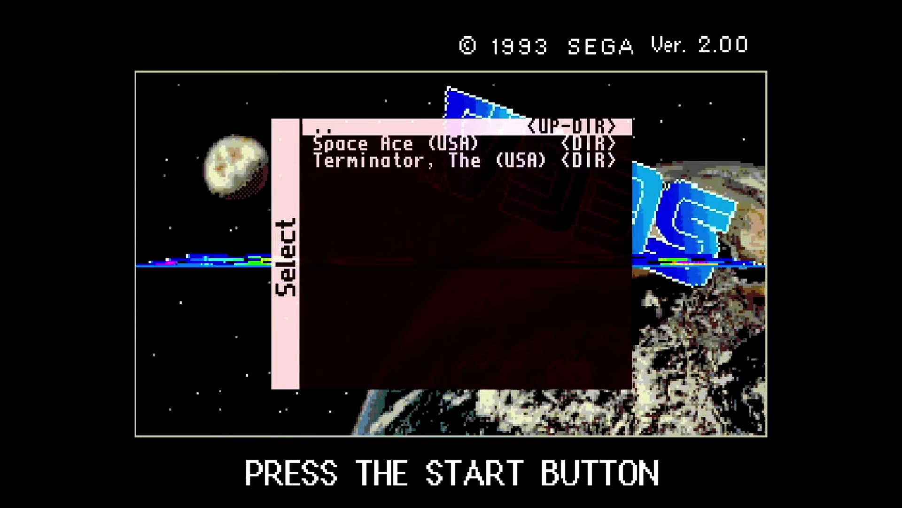
{"action": "key", "text": "Down"}
{"action": "key", "text": "Down"}
{"action": "key", "text": "Return"}
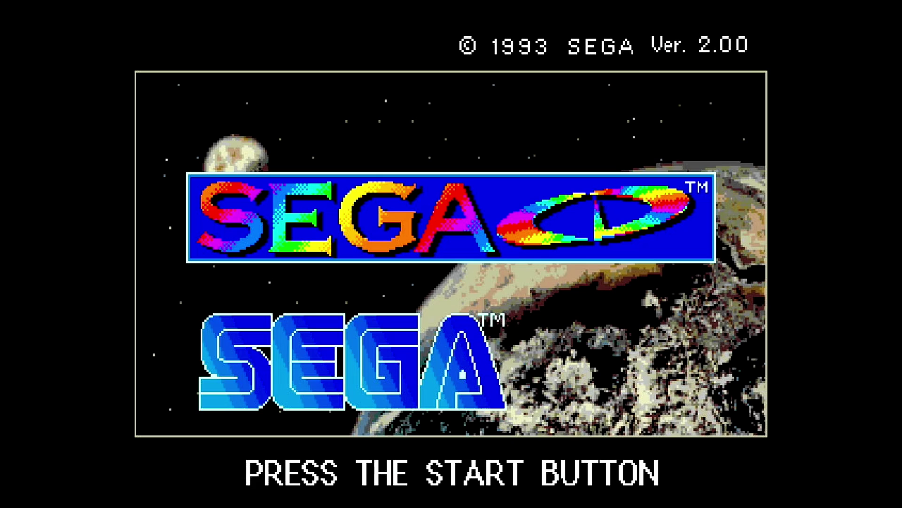
{"action": "key", "text": "Return"}
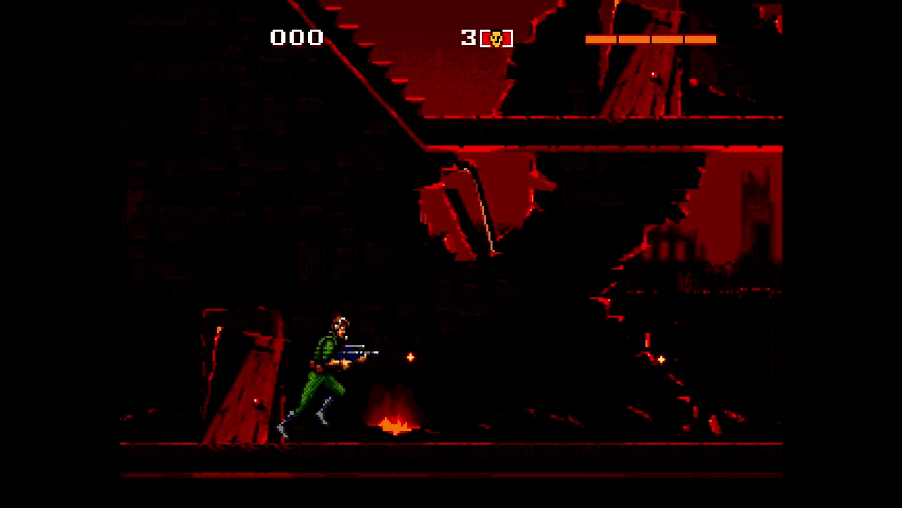
{"action": "key", "text": "x"}
{"action": "key", "text": "Right"}
{"action": "key", "text": "x"}
{"action": "key", "text": "Down"}
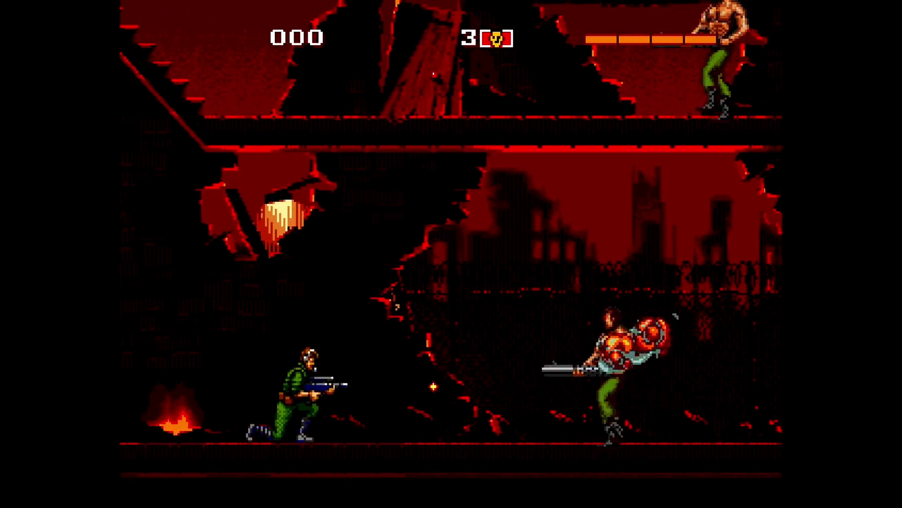
{"action": "key", "text": "Right"}
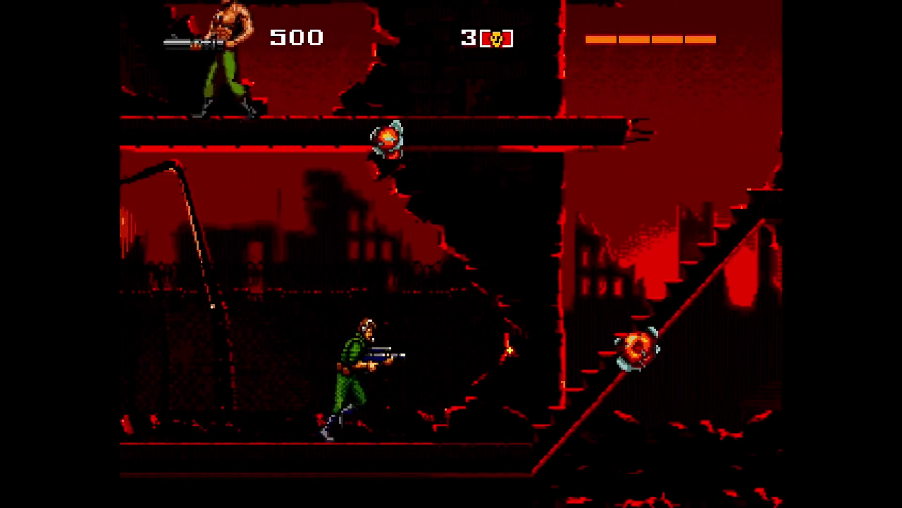
{"action": "key", "text": "Right"}
{"action": "key", "text": "Left"}
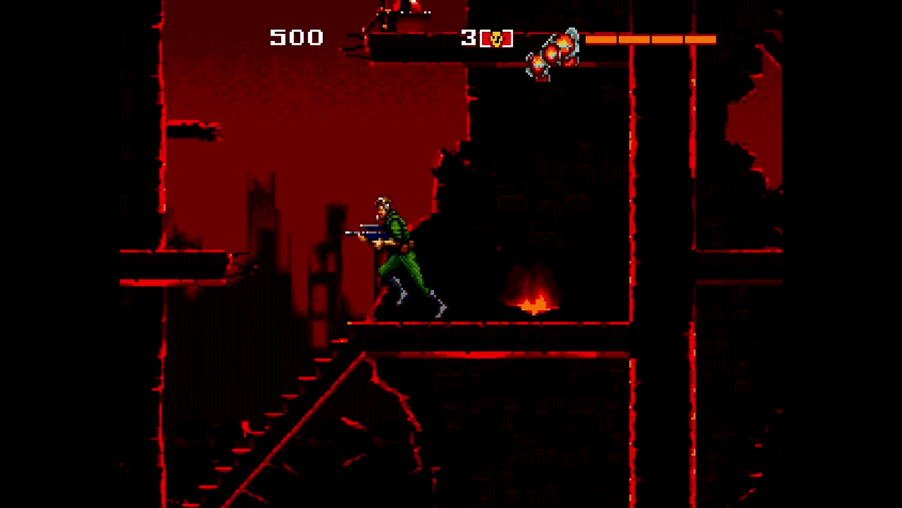
{"action": "key", "text": "x"}
{"action": "key", "text": "Down"}
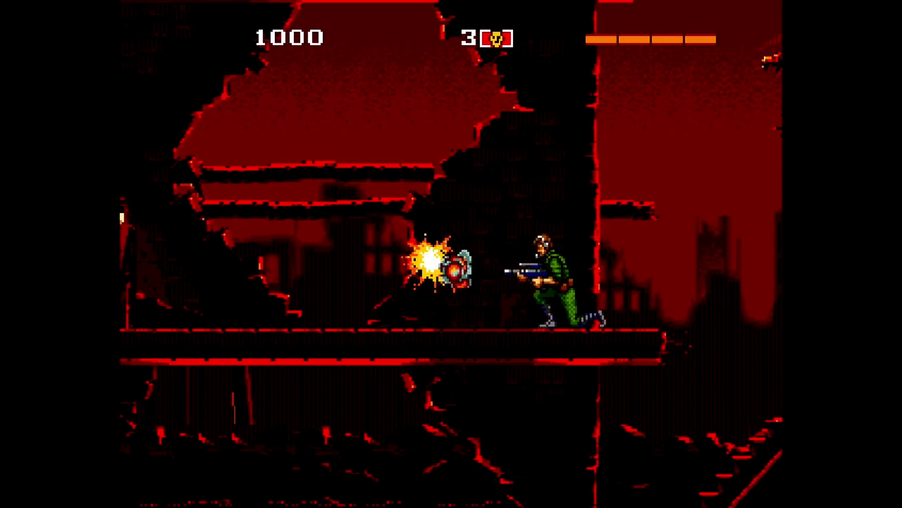
{"action": "key", "text": "Left"}
{"action": "key", "text": "z"}
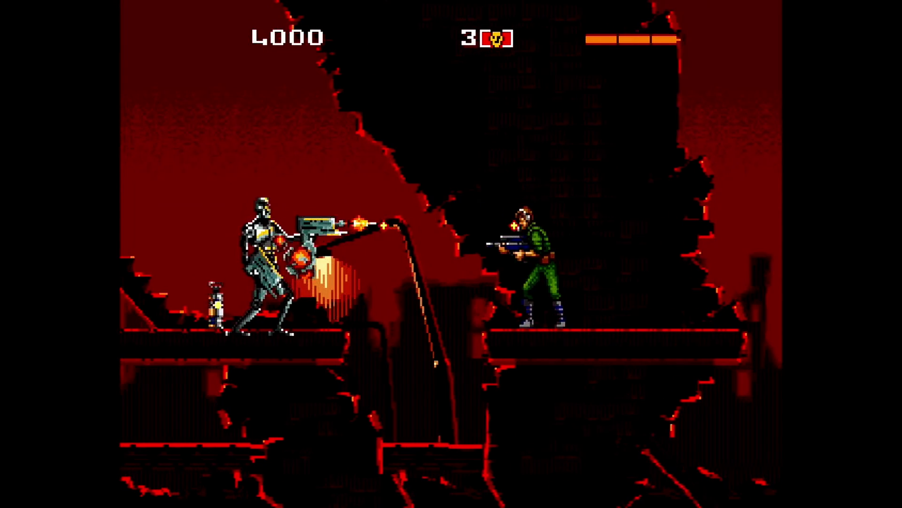
{"action": "key", "text": "Left"}
{"action": "key", "text": "Left"}
{"action": "key", "text": "x"}
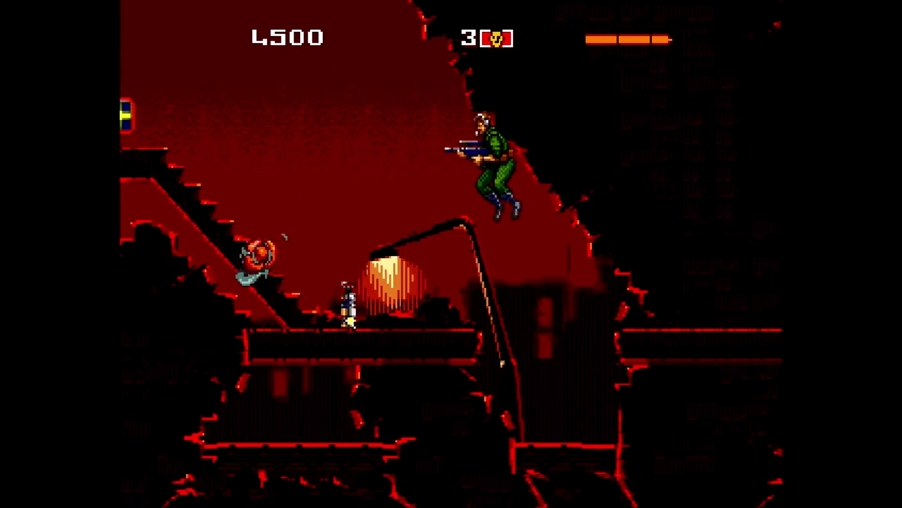
{"action": "key", "text": "Left"}
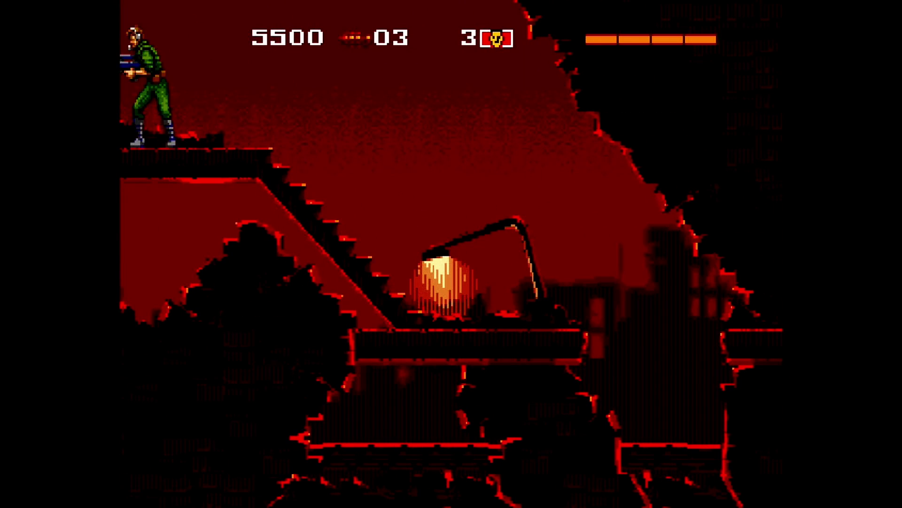
{"action": "key", "text": "Right"}
{"action": "key", "text": "x"}
{"action": "key", "text": "Right"}
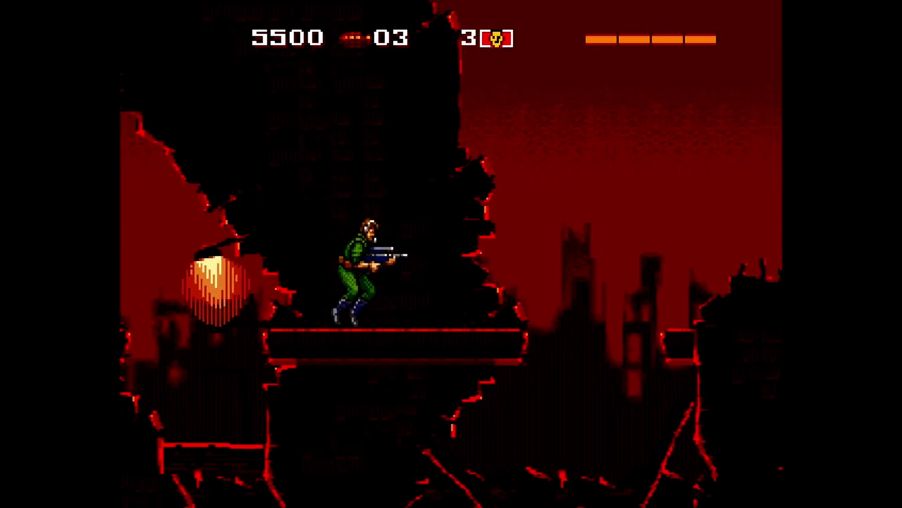
{"action": "key", "text": "x"}
{"action": "key", "text": "Right"}
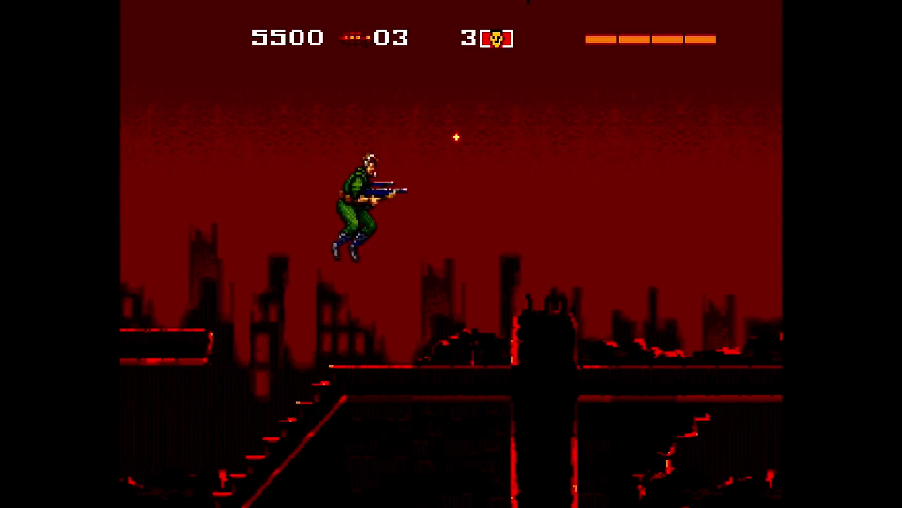
{"action": "key", "text": "z"}
{"action": "key", "text": "Right"}
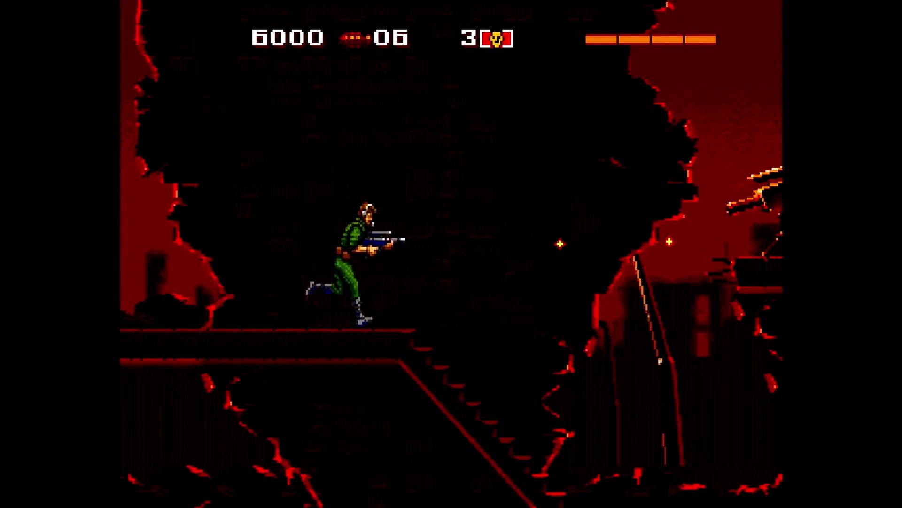
{"action": "key", "text": "z"}
{"action": "key", "text": "z"}
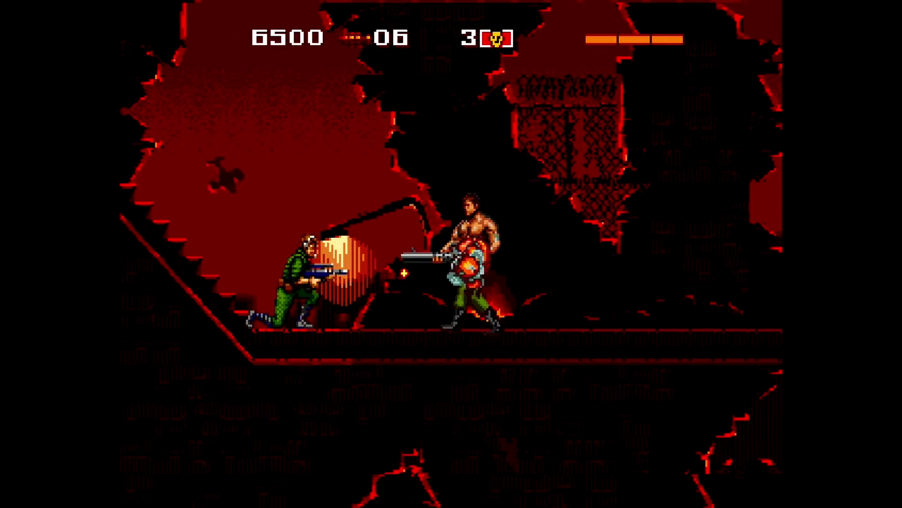
{"action": "key", "text": "Right"}
{"action": "key", "text": "z"}
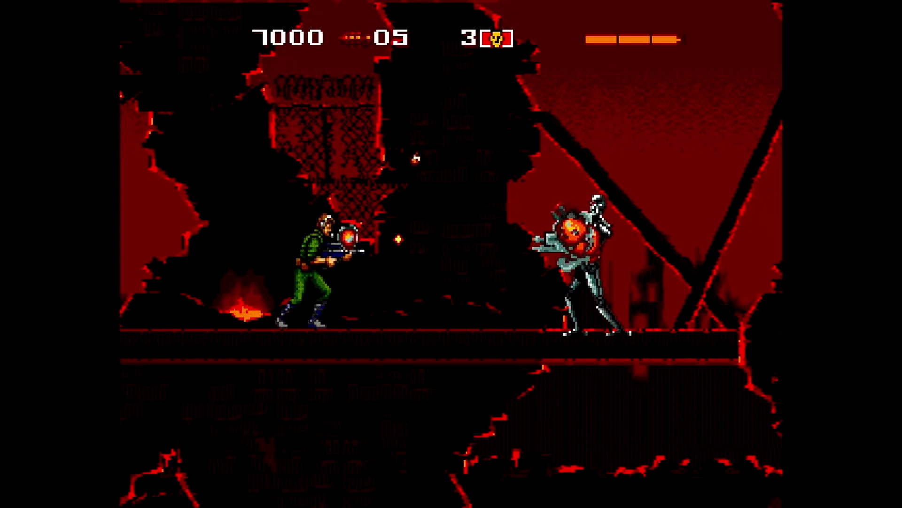